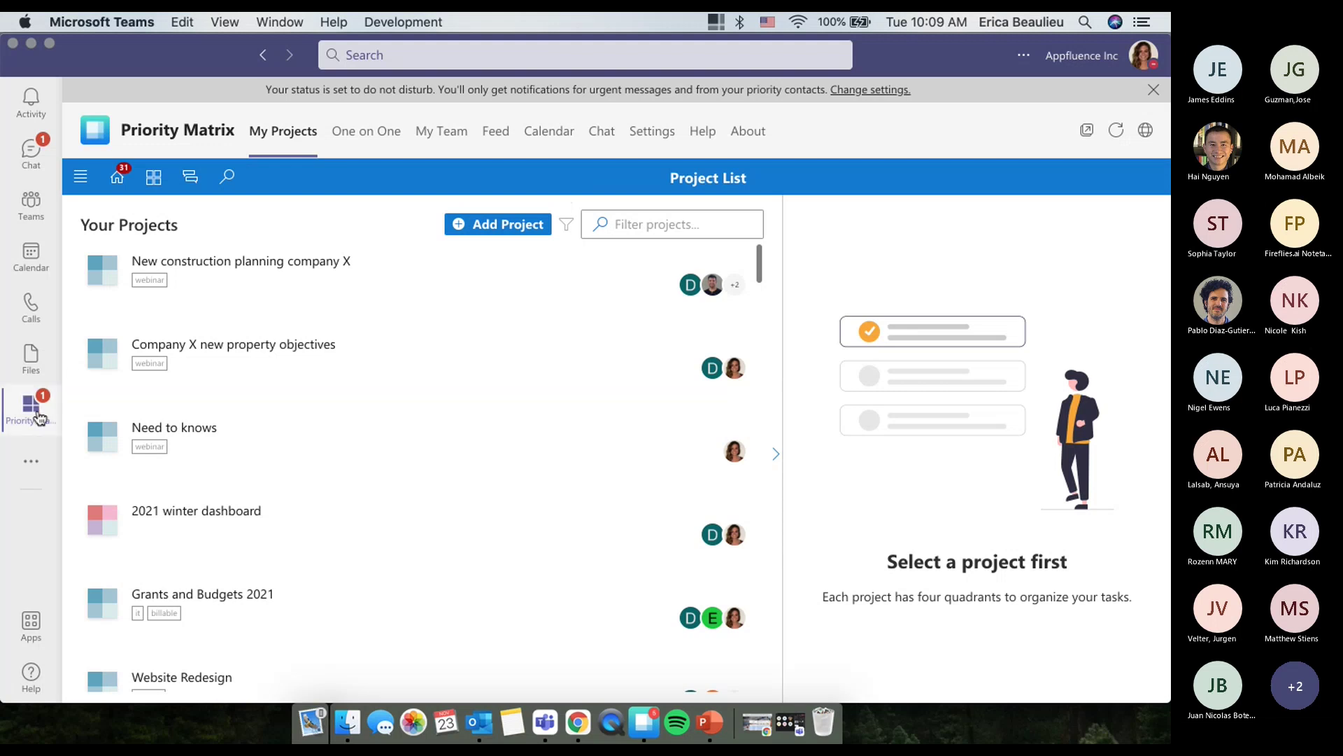
pyautogui.rightClick(40, 417)
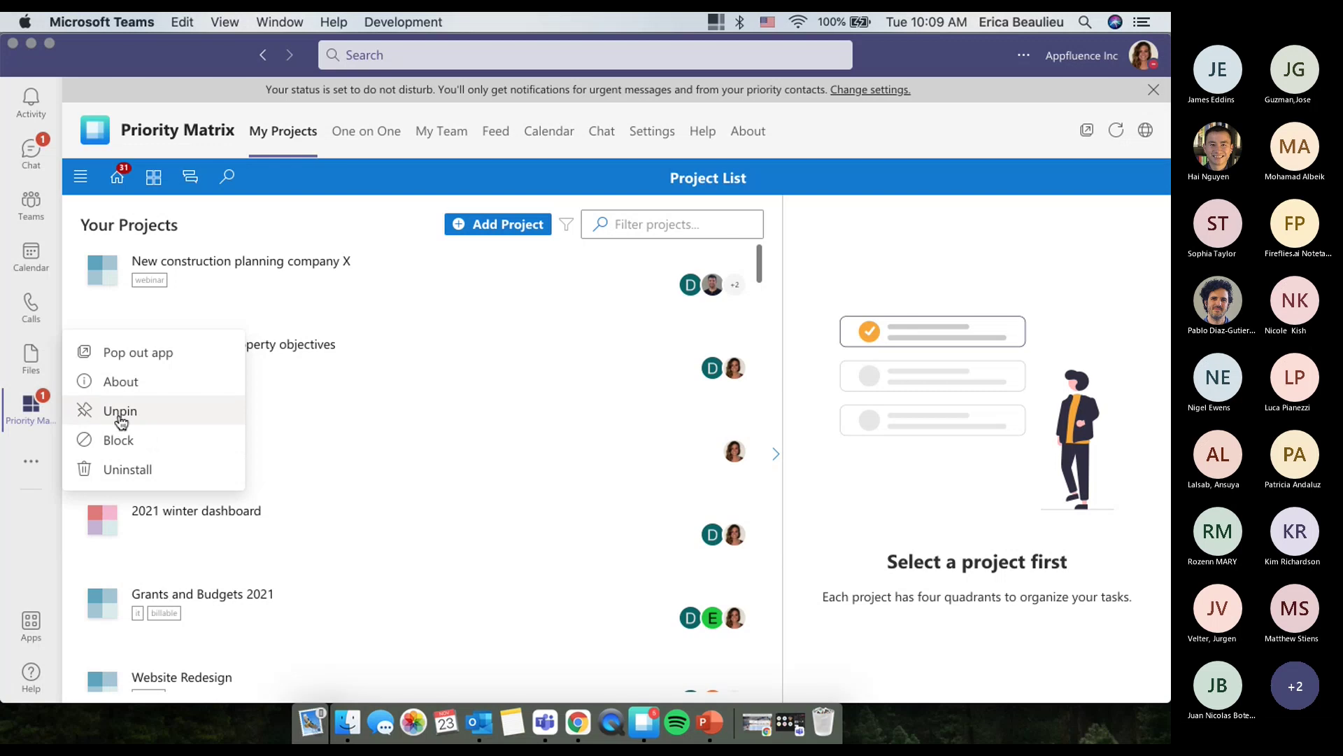
pyautogui.click(43, 525)
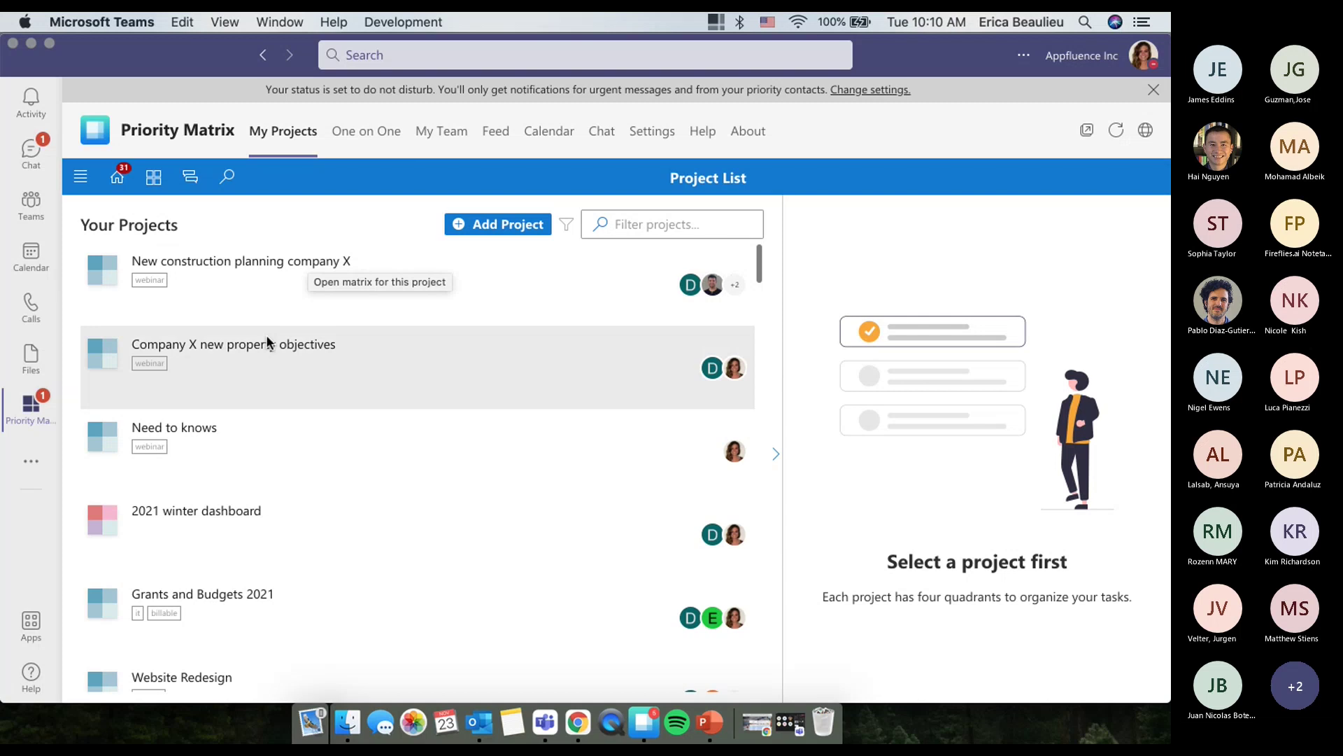
pyautogui.scroll(-2, 267, 339)
pyautogui.scroll(2, 267, 343)
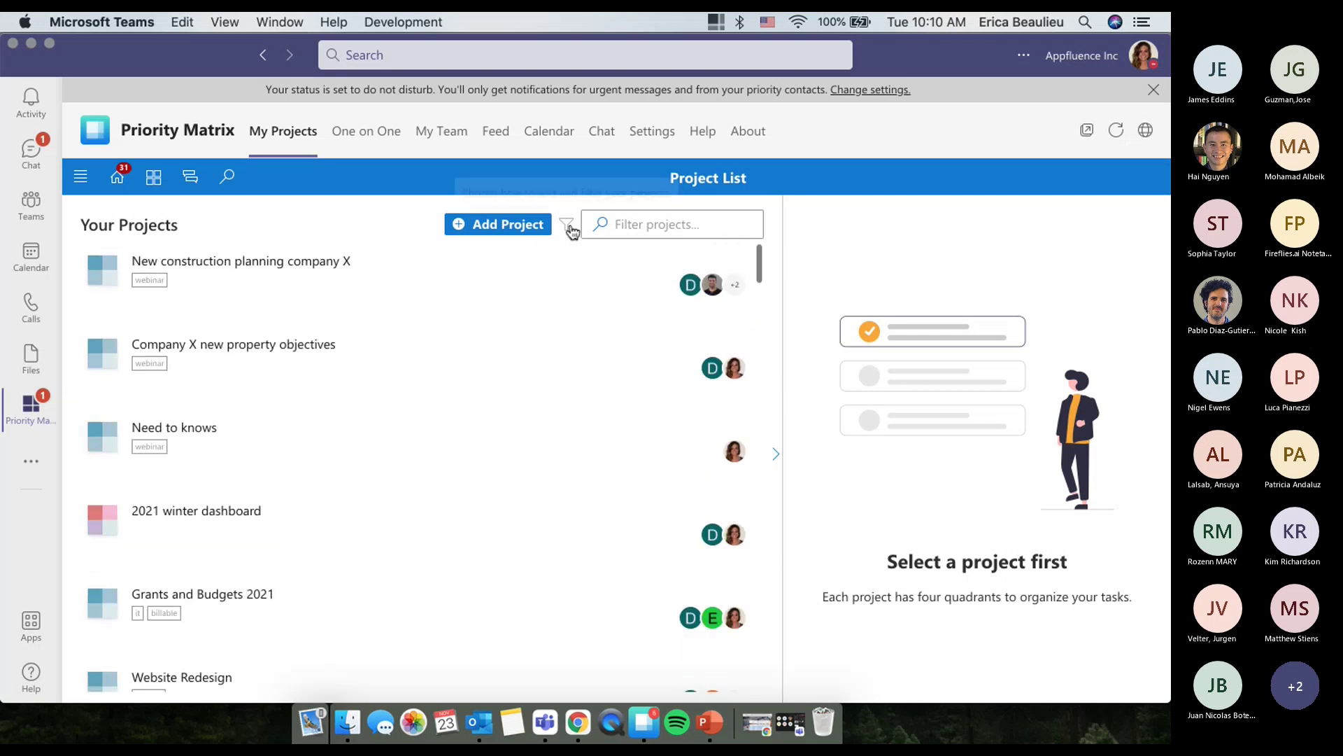
# Step: Filter the project list by the tag "webinar" and close the filtering and sorting options
pyautogui.click(566, 224)
pyautogui.click(922, 440)
pyautogui.write('webinar')
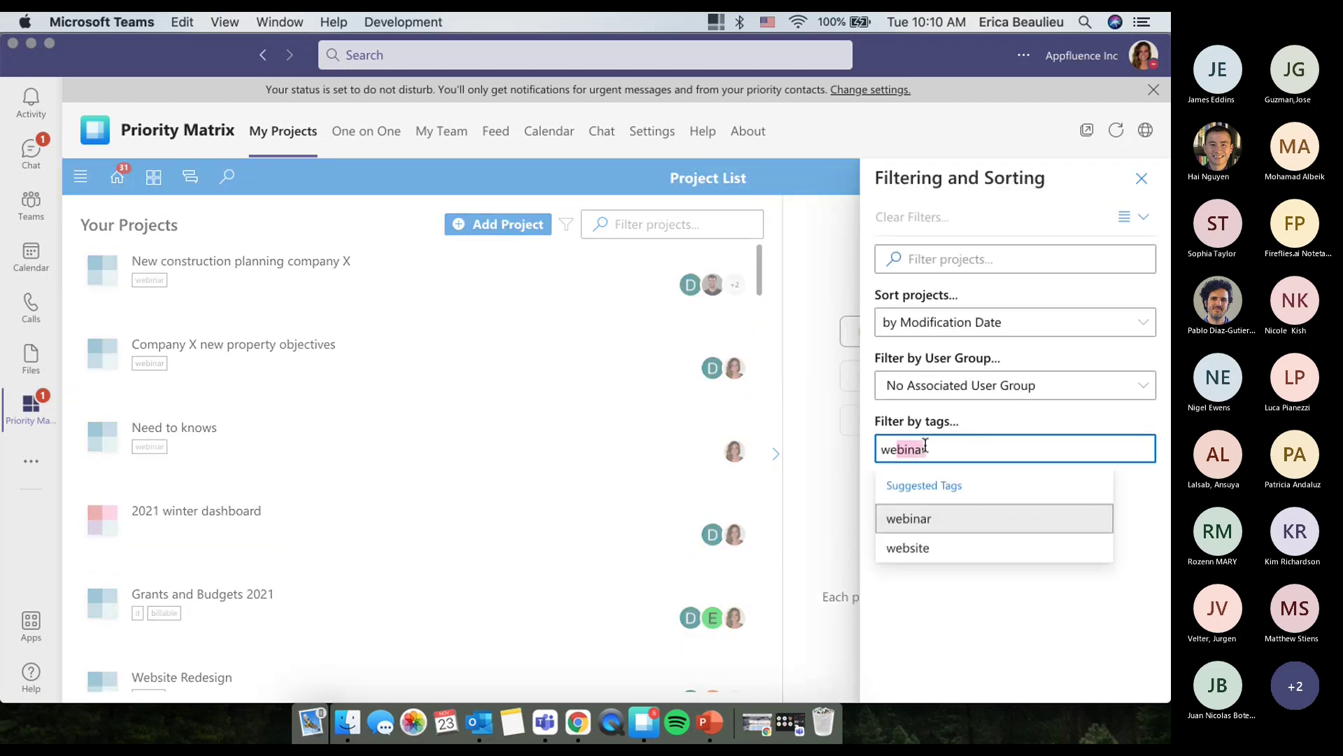
pyautogui.press('Return')
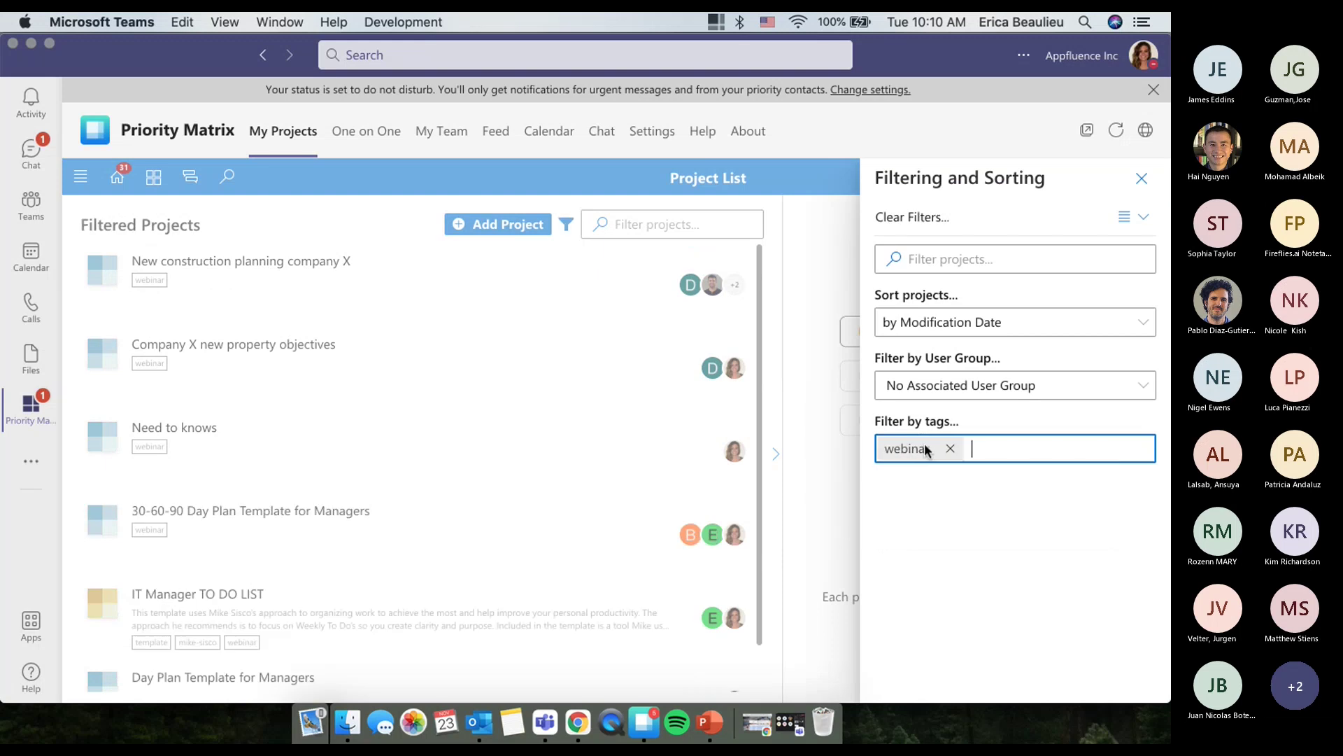
pyautogui.click(1140, 180)
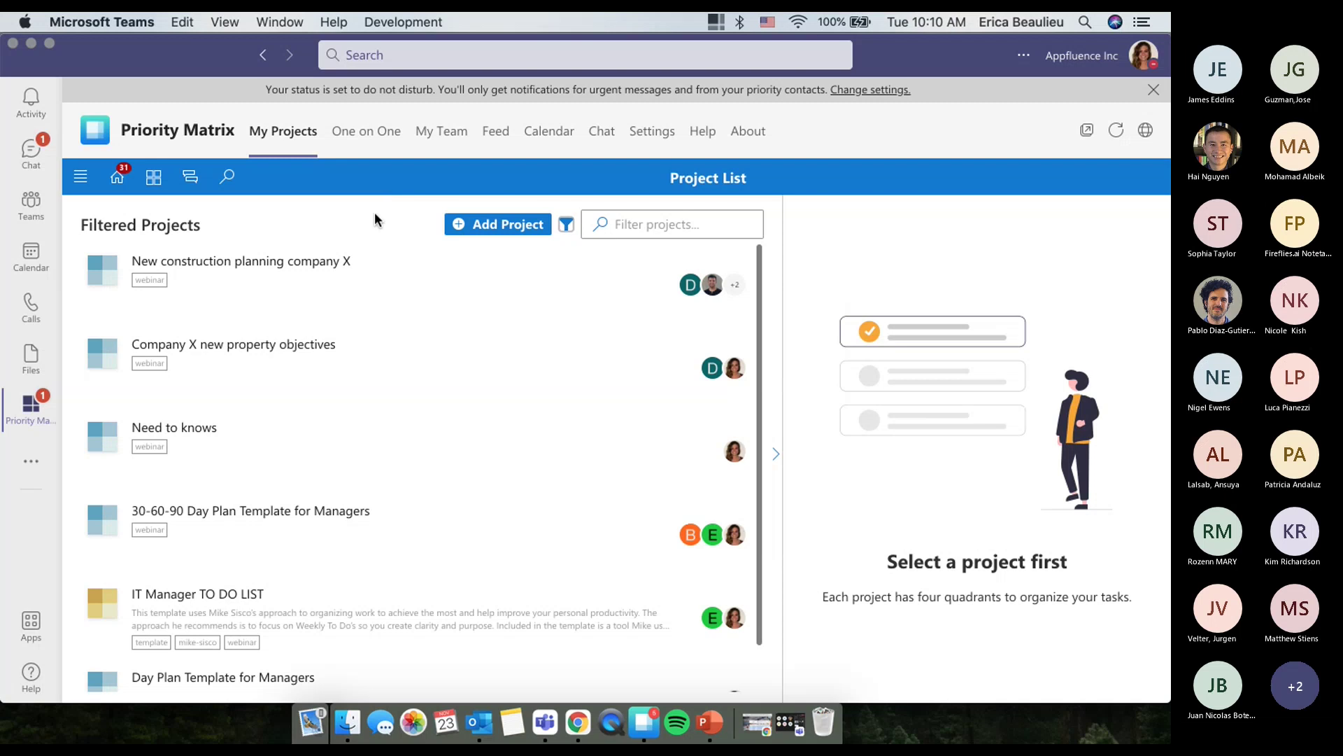
# Step: Open the New construction planning company X project and view the chat of its "Visit property 3" item in Phase 1
pyautogui.click(329, 263)
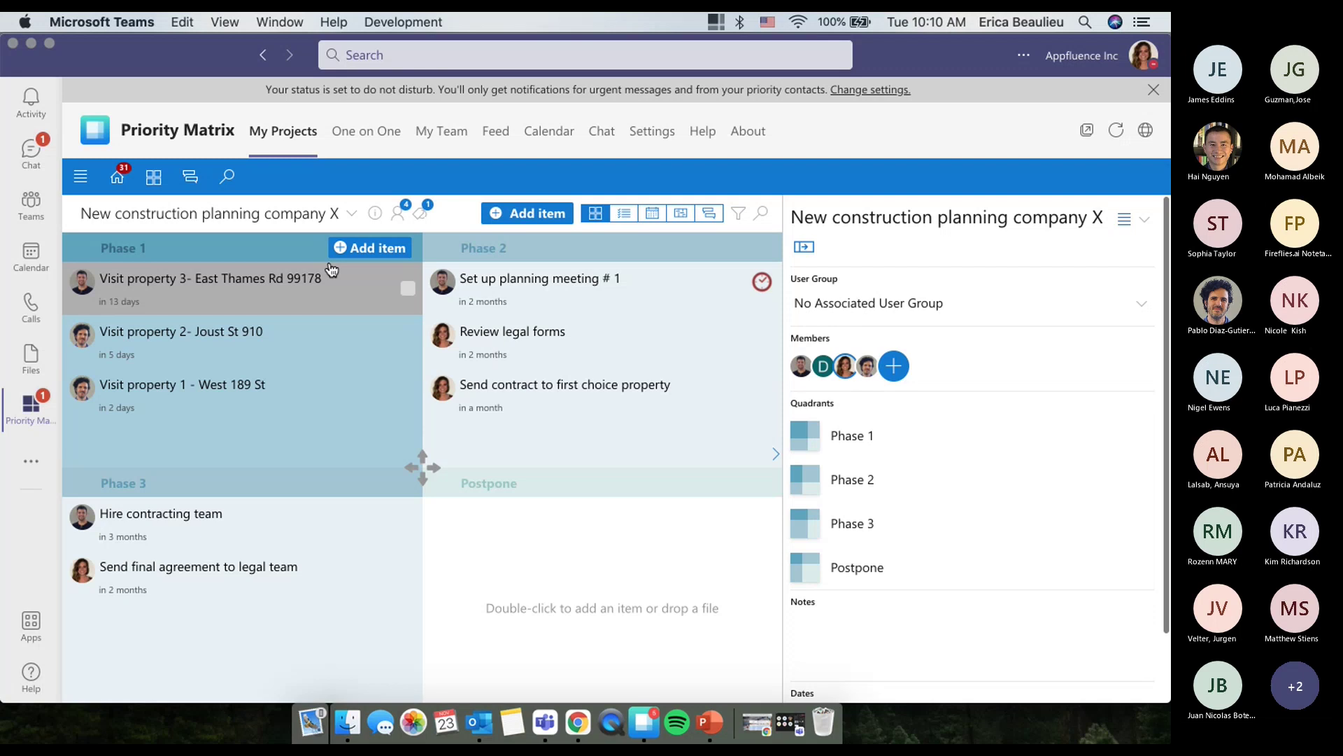
pyautogui.click(331, 273)
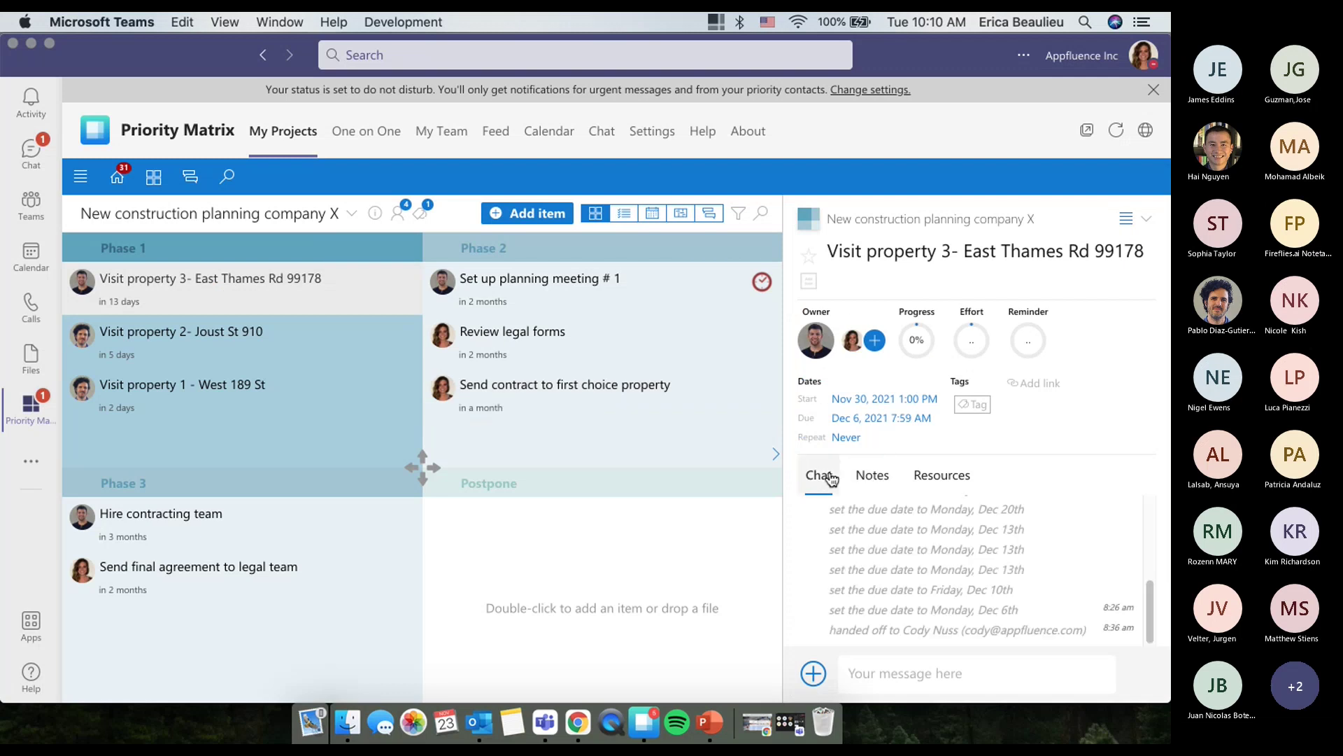
pyautogui.click(882, 670)
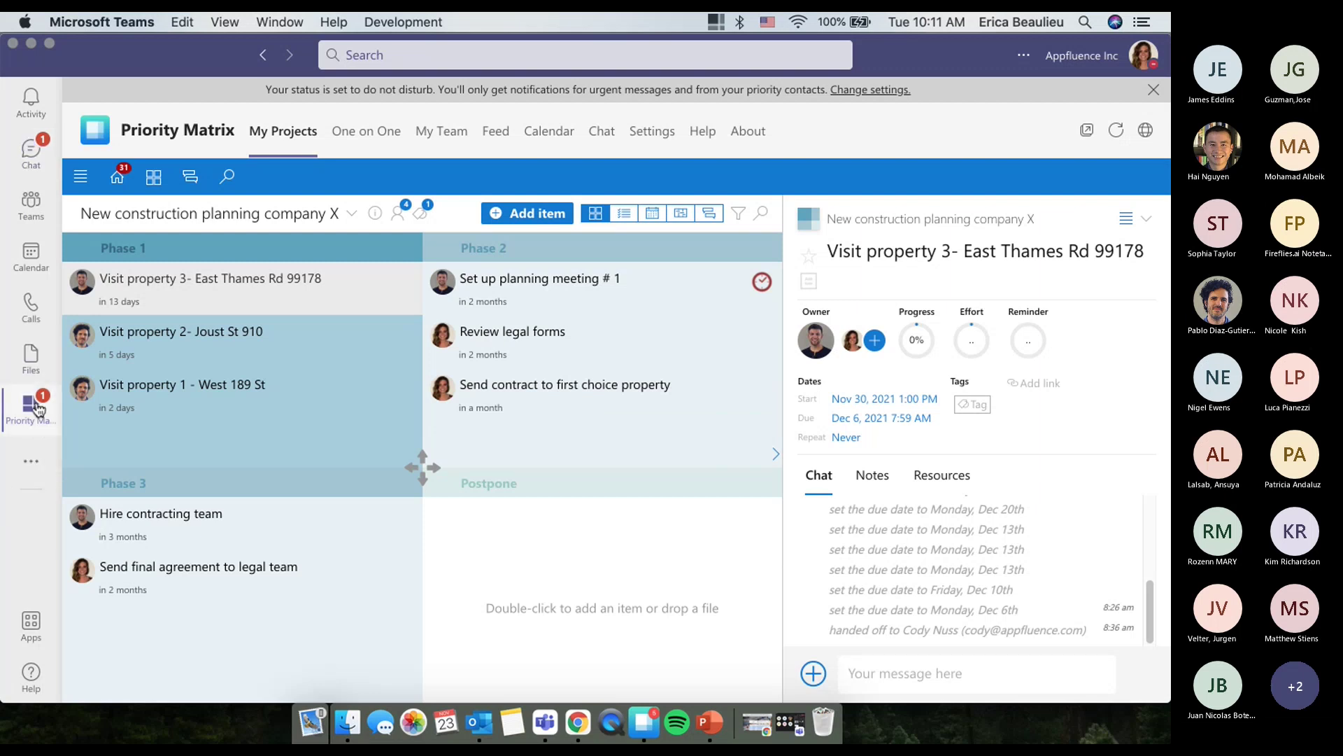
# Step: In the Demo User chat, start creating a Priority Matrix item from the message asking for help with next week's presentation
pyautogui.click(44, 176)
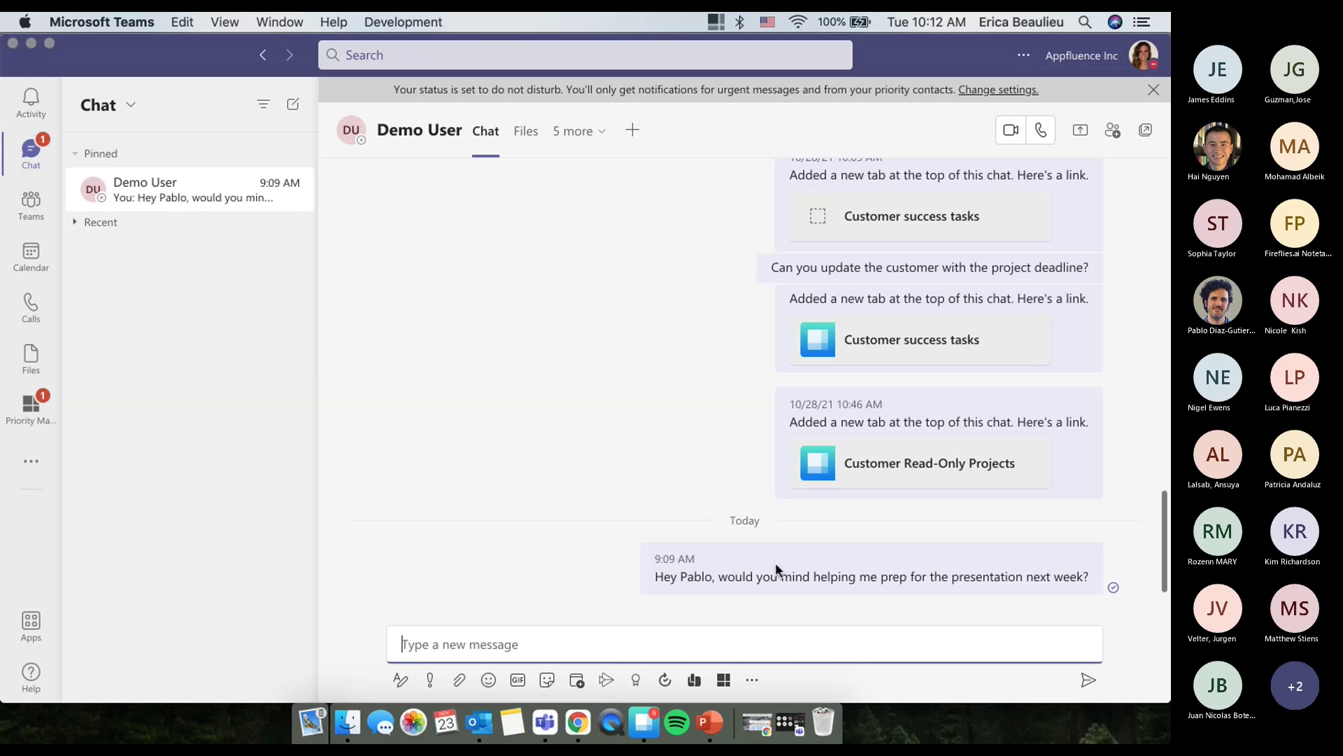
pyautogui.moveTo(775, 555)
pyautogui.moveTo(890, 570)
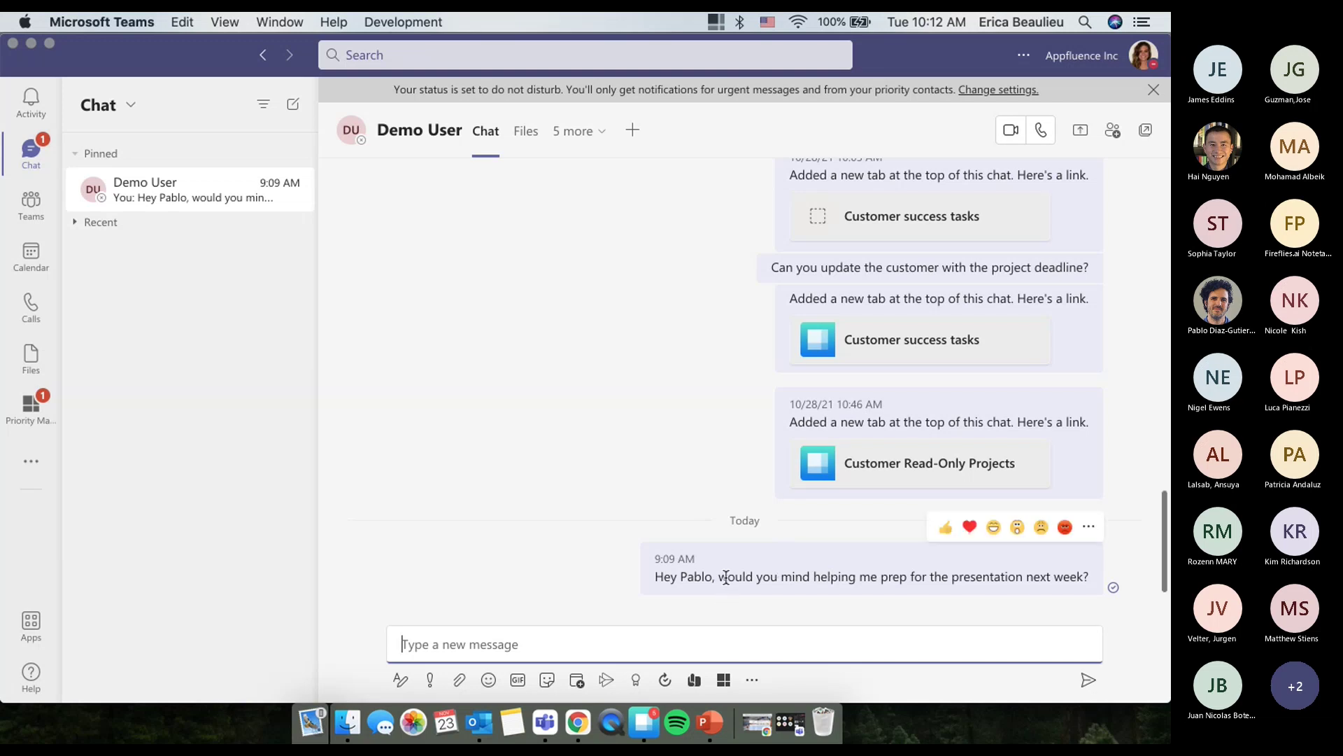
pyautogui.click(1088, 531)
pyautogui.moveTo(1065, 492)
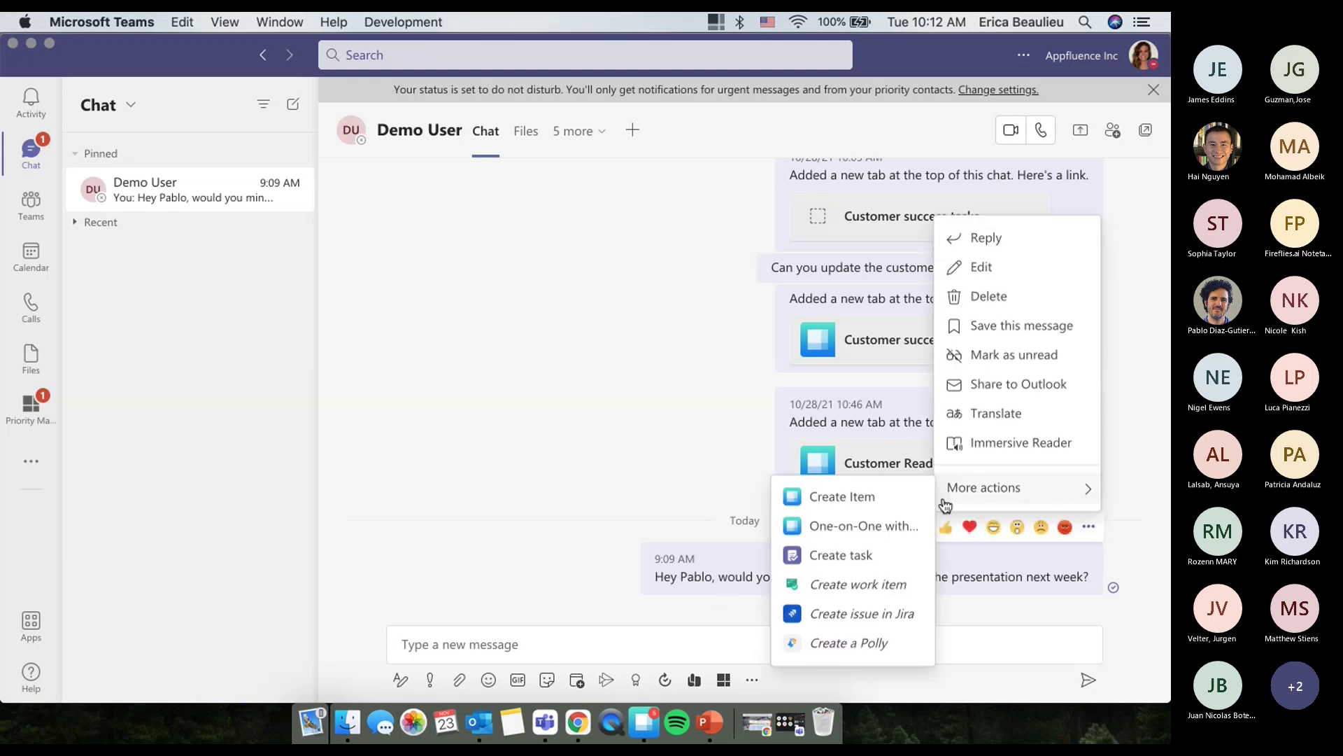
pyautogui.click(893, 504)
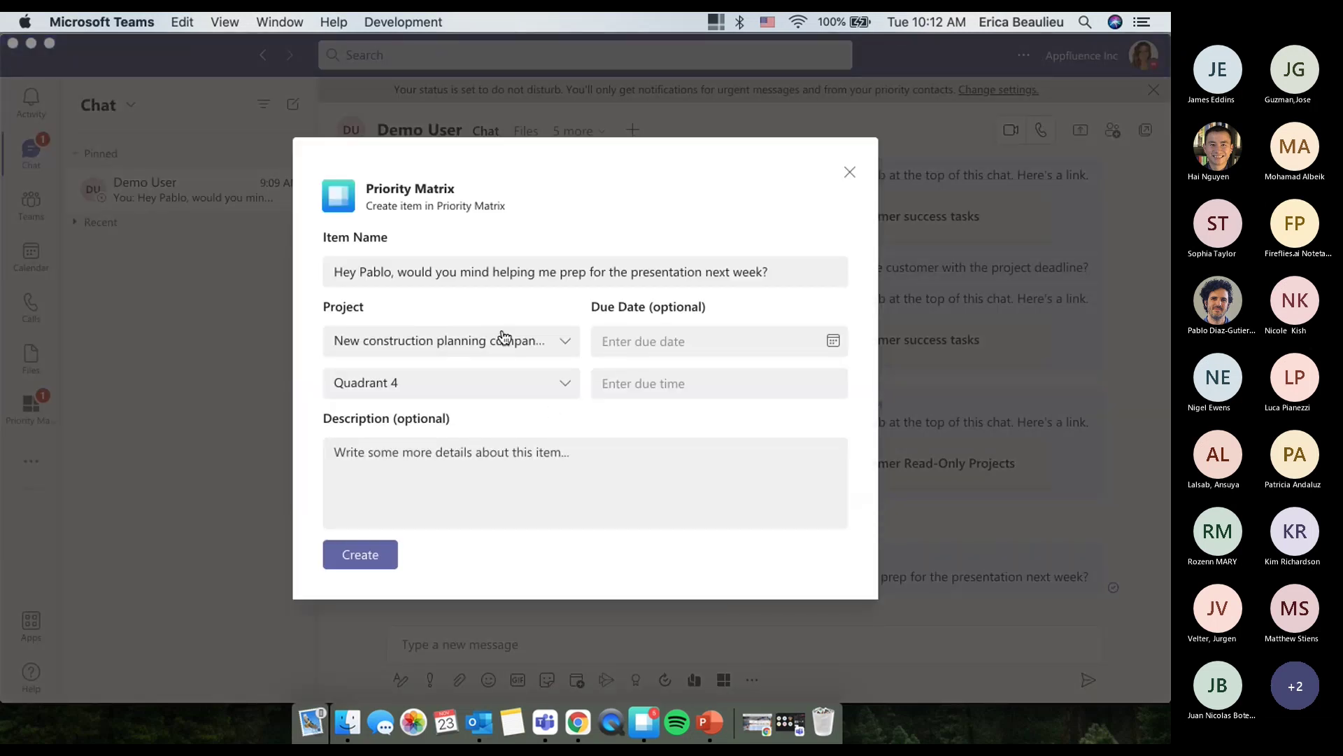
# Step: Try to create the item in New construction planning company X, Quadrant 4, due Nov 26, 2021, and close the form
pyautogui.click(505, 341)
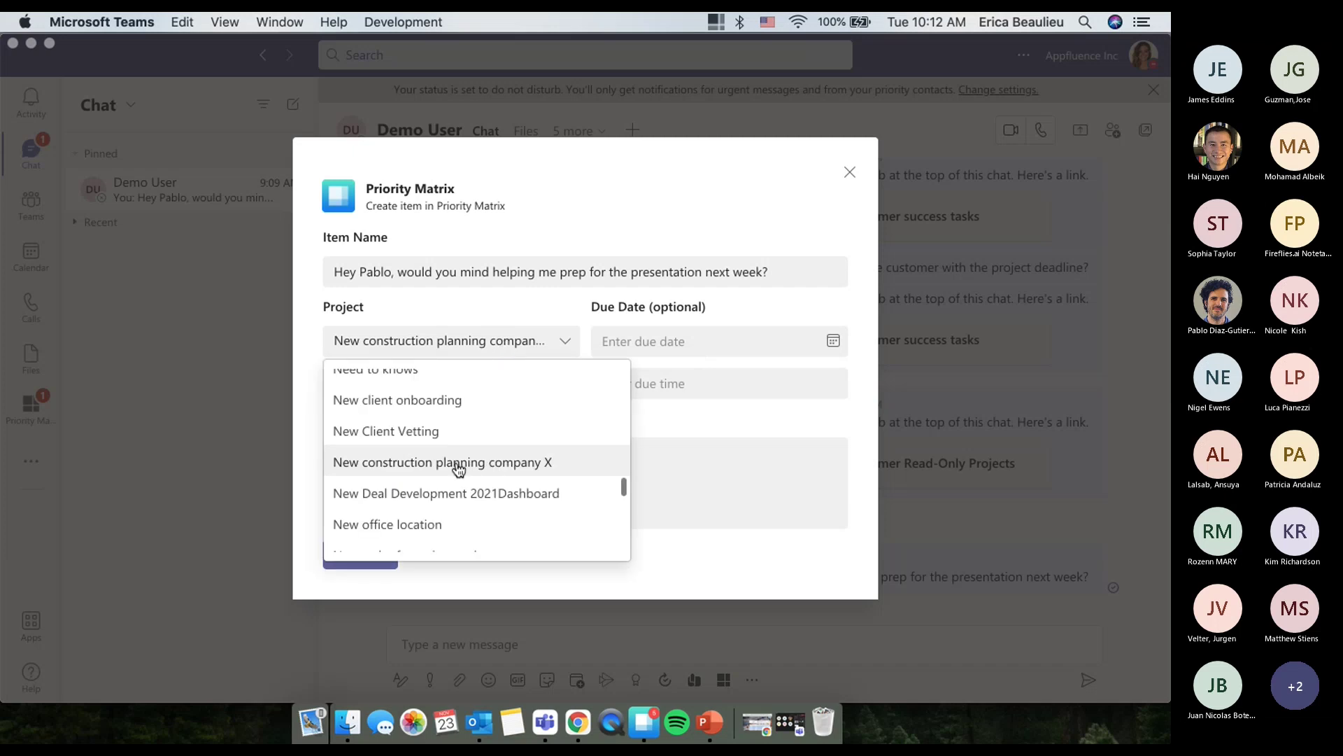
pyautogui.click(435, 463)
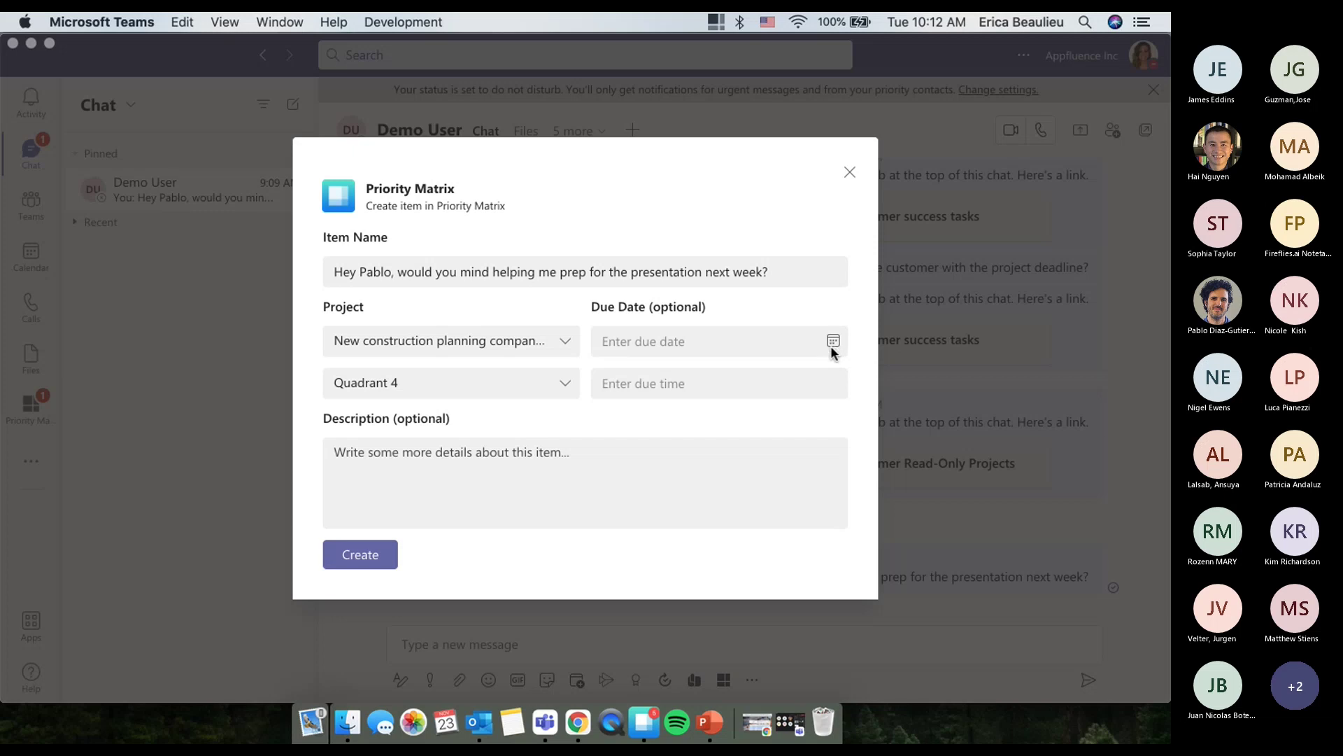
pyautogui.click(648, 349)
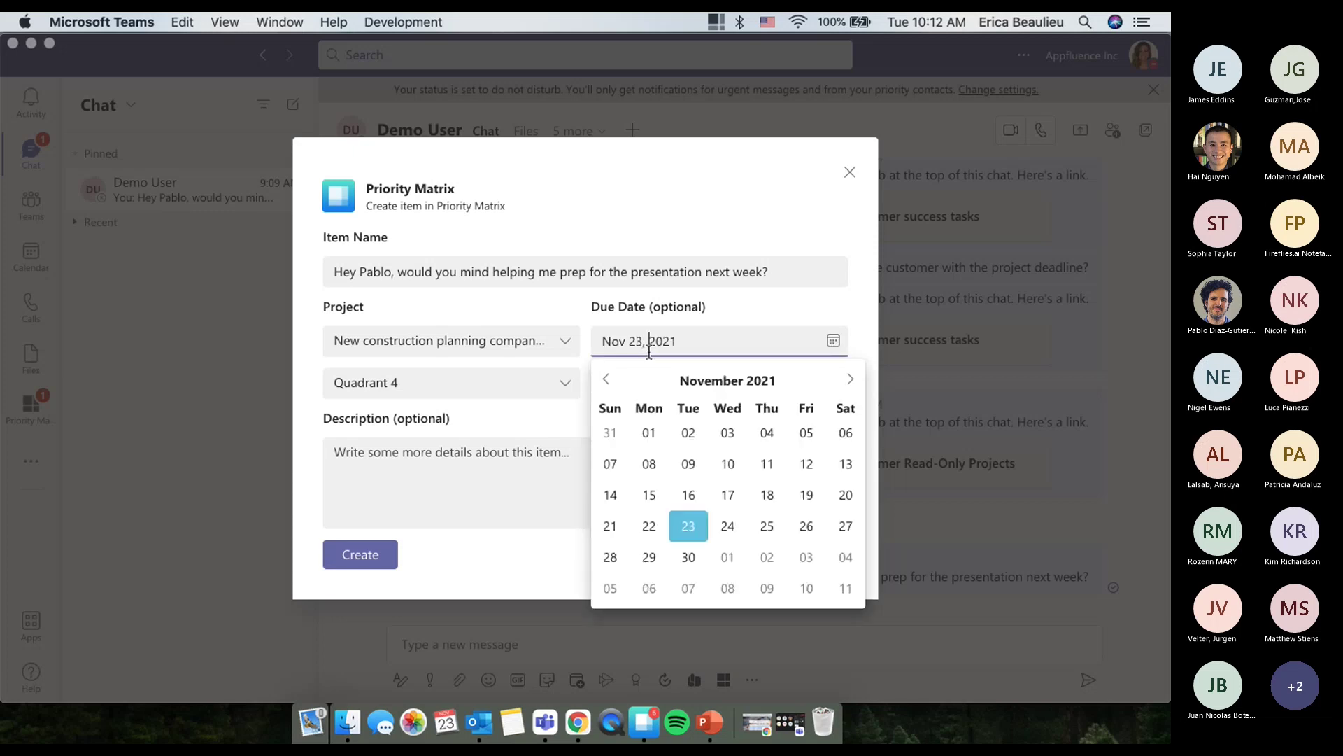
pyautogui.click(804, 527)
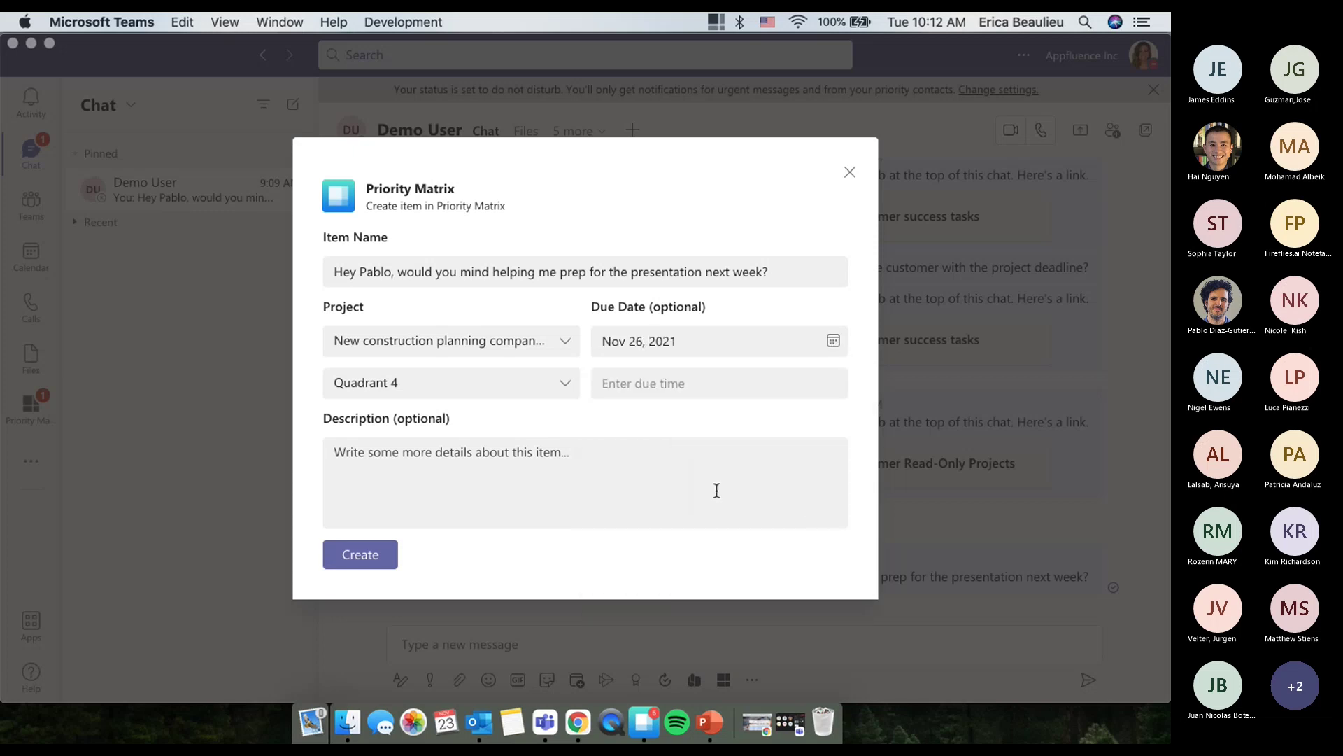
pyautogui.click(717, 491)
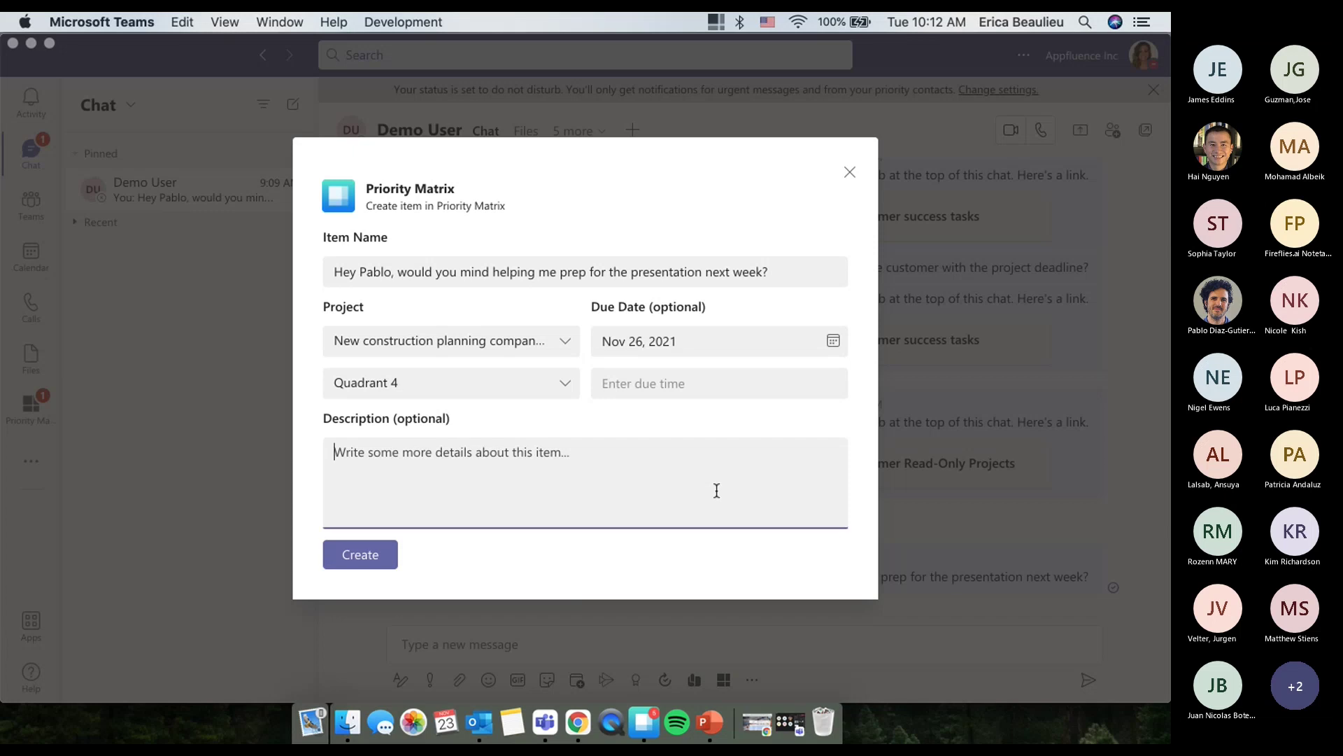
pyautogui.click(372, 557)
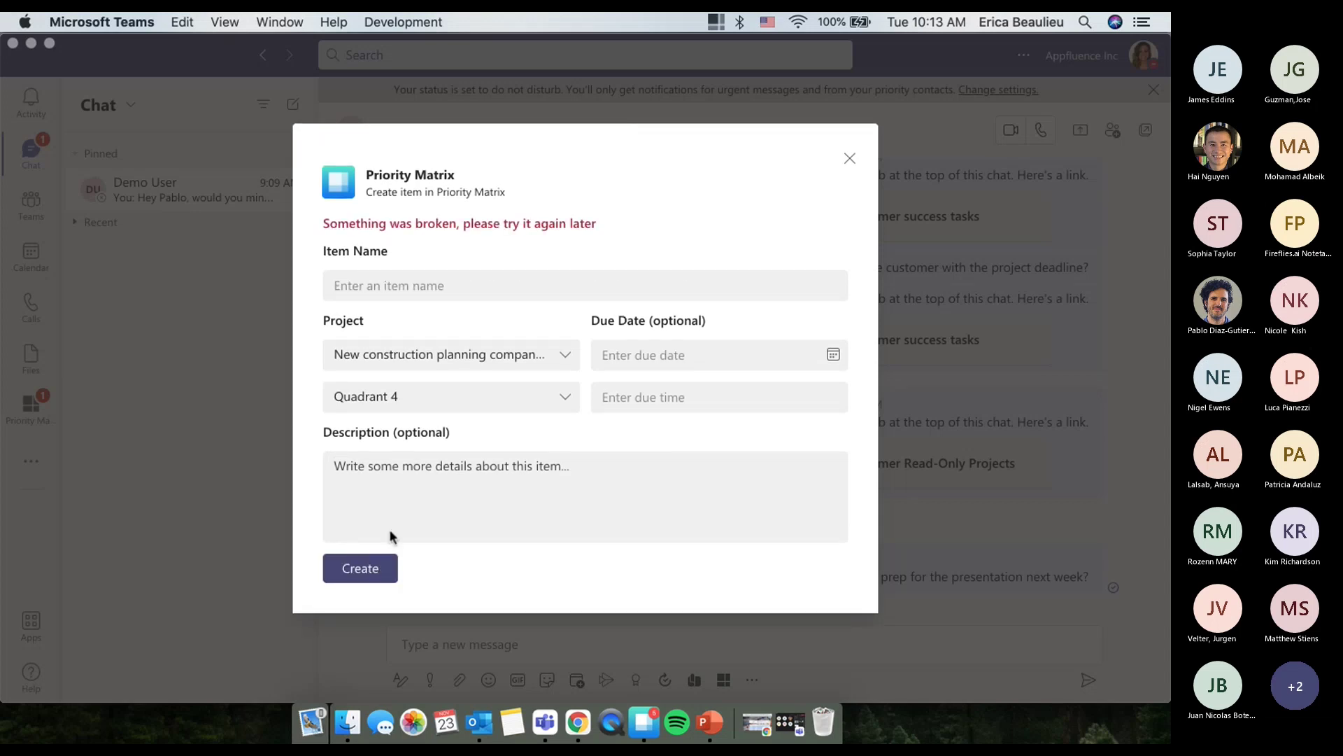
pyautogui.click(851, 159)
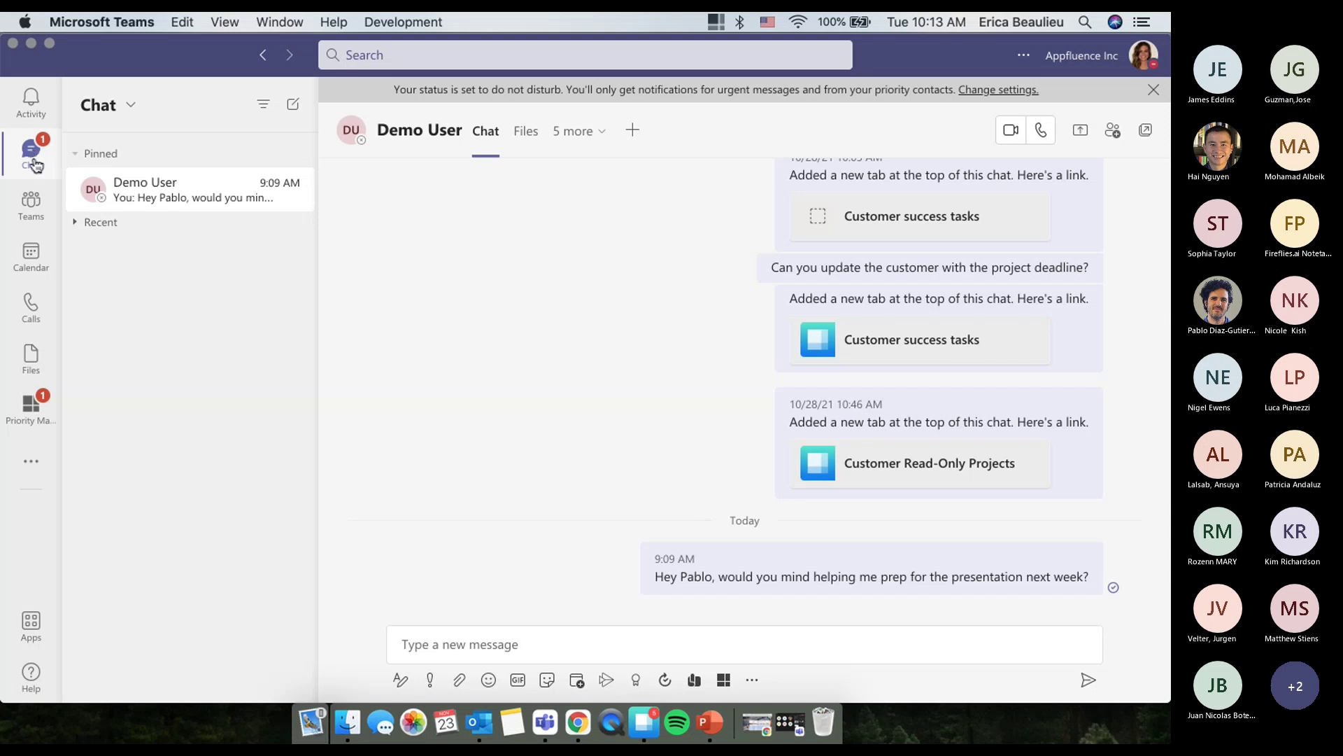
# Step: Open the Contracting team's General channel and examine the Priority Matrix Connector post about windows facing to the south
pyautogui.click(32, 202)
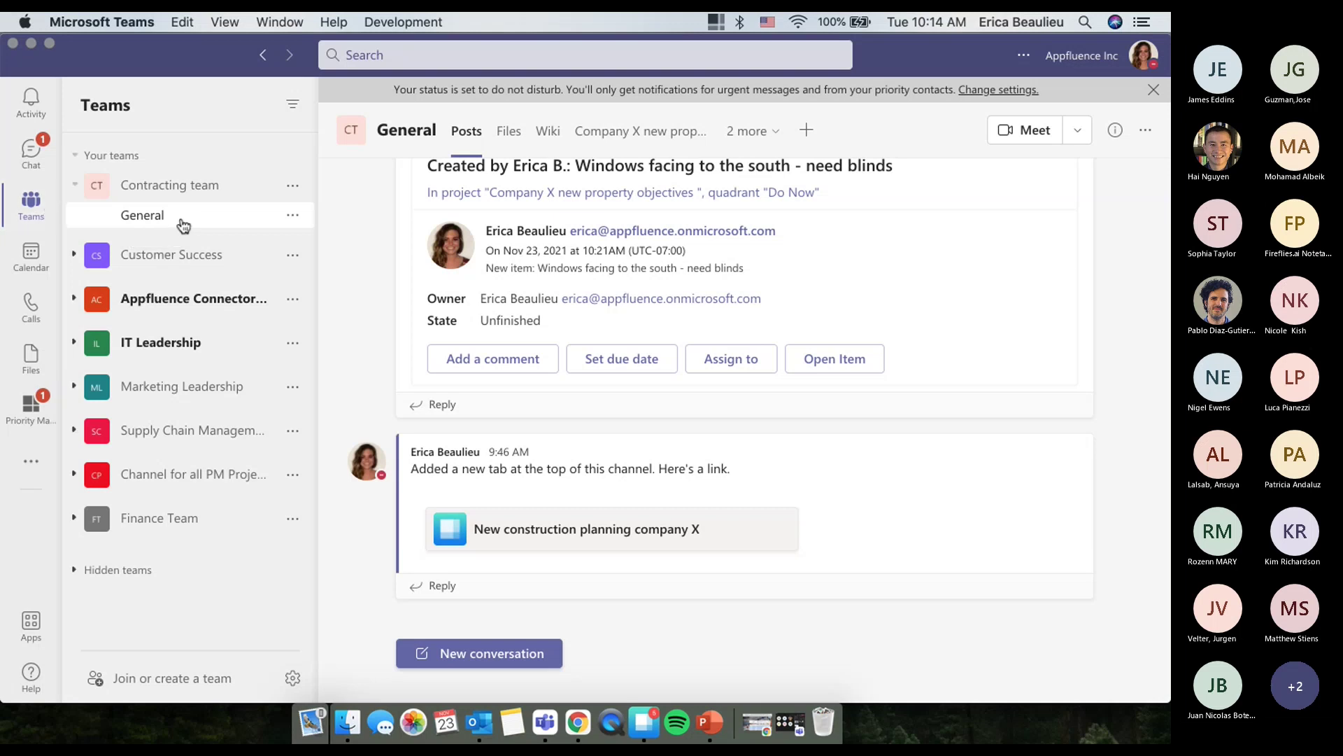
pyautogui.scroll(2, 636, 490)
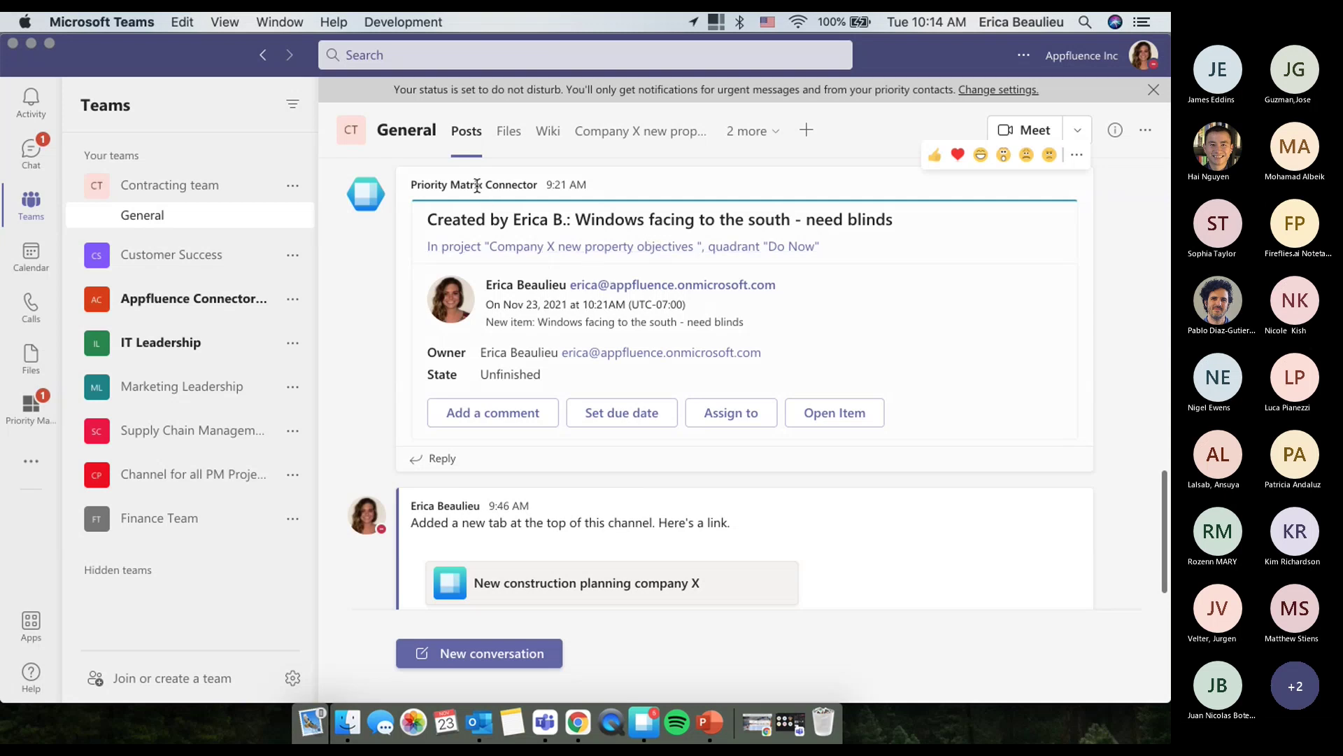
pyautogui.moveTo(417, 185); pyautogui.dragTo(426, 185)
pyautogui.click(1116, 285)
pyautogui.moveTo(427, 219); pyautogui.dragTo(619, 220)
pyautogui.click(619, 220)
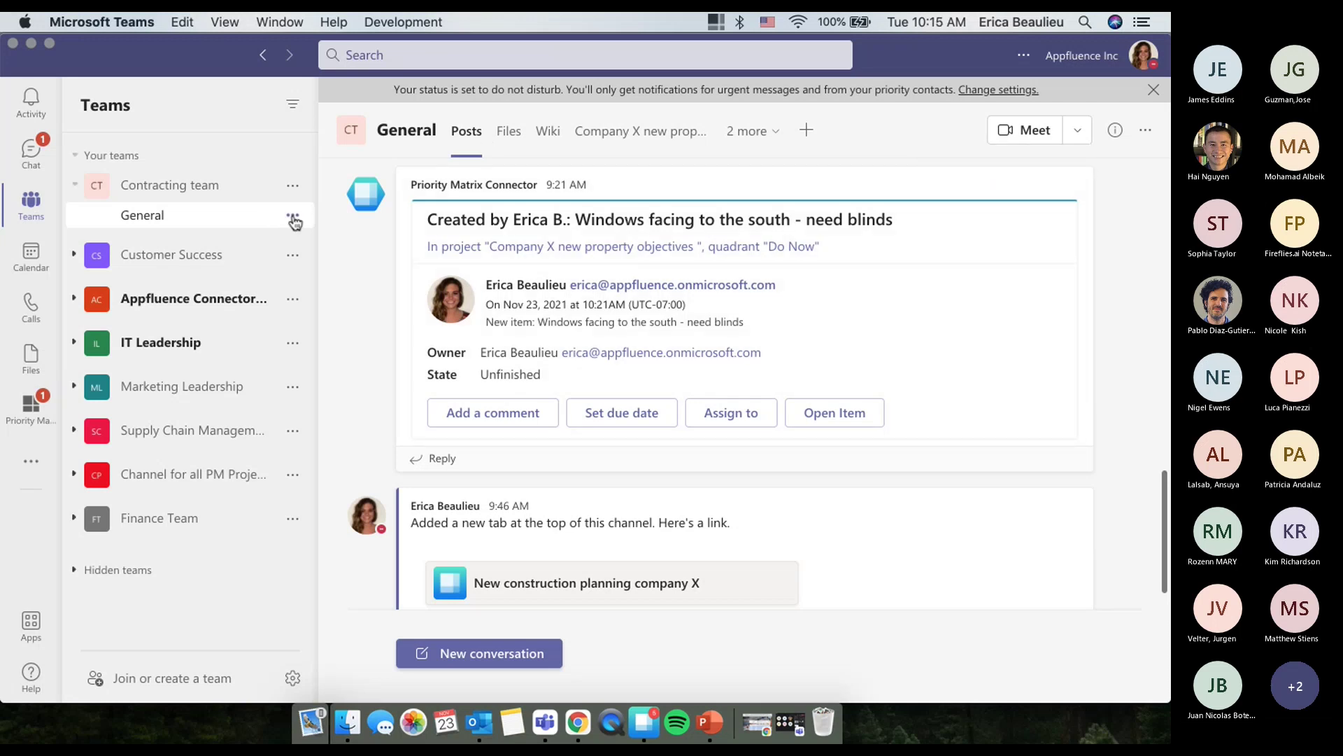
# Step: View the connectors available for the General channel of the Contracting team, and return to the channel posts
pyautogui.click(293, 218)
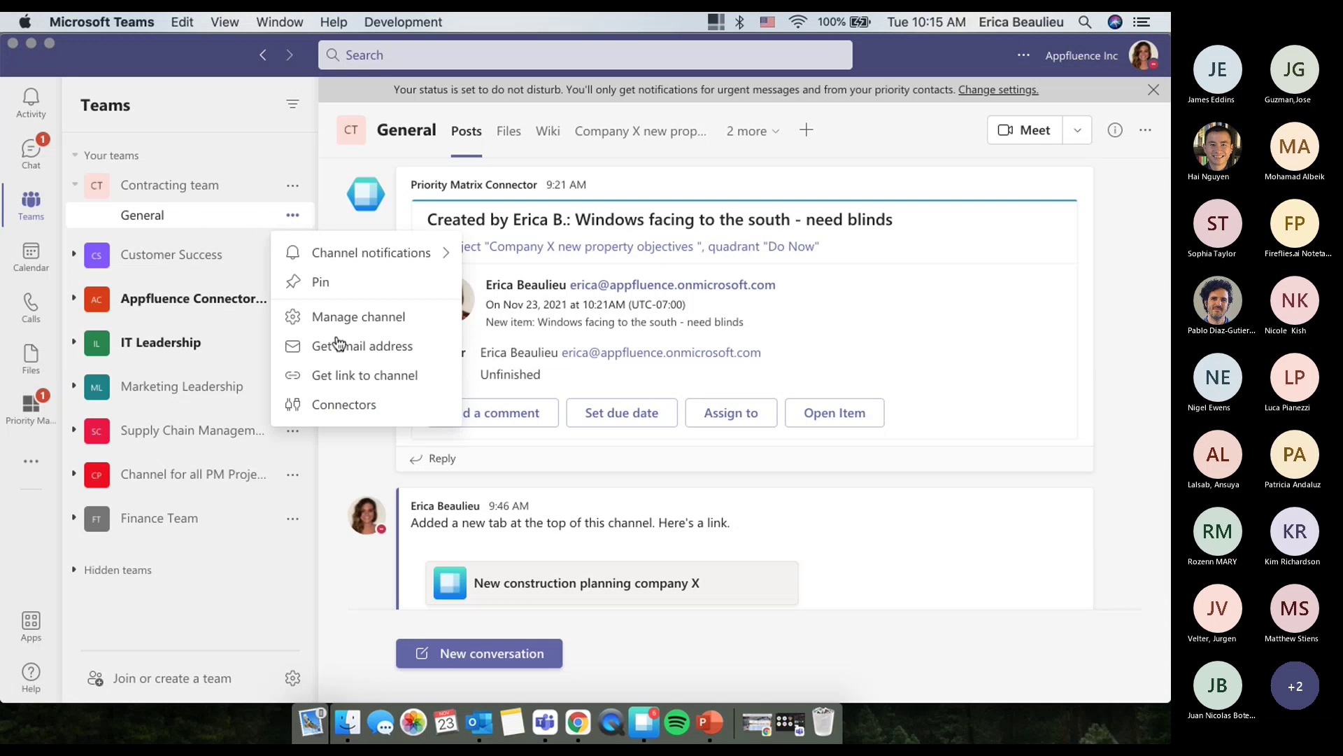
pyautogui.click(347, 403)
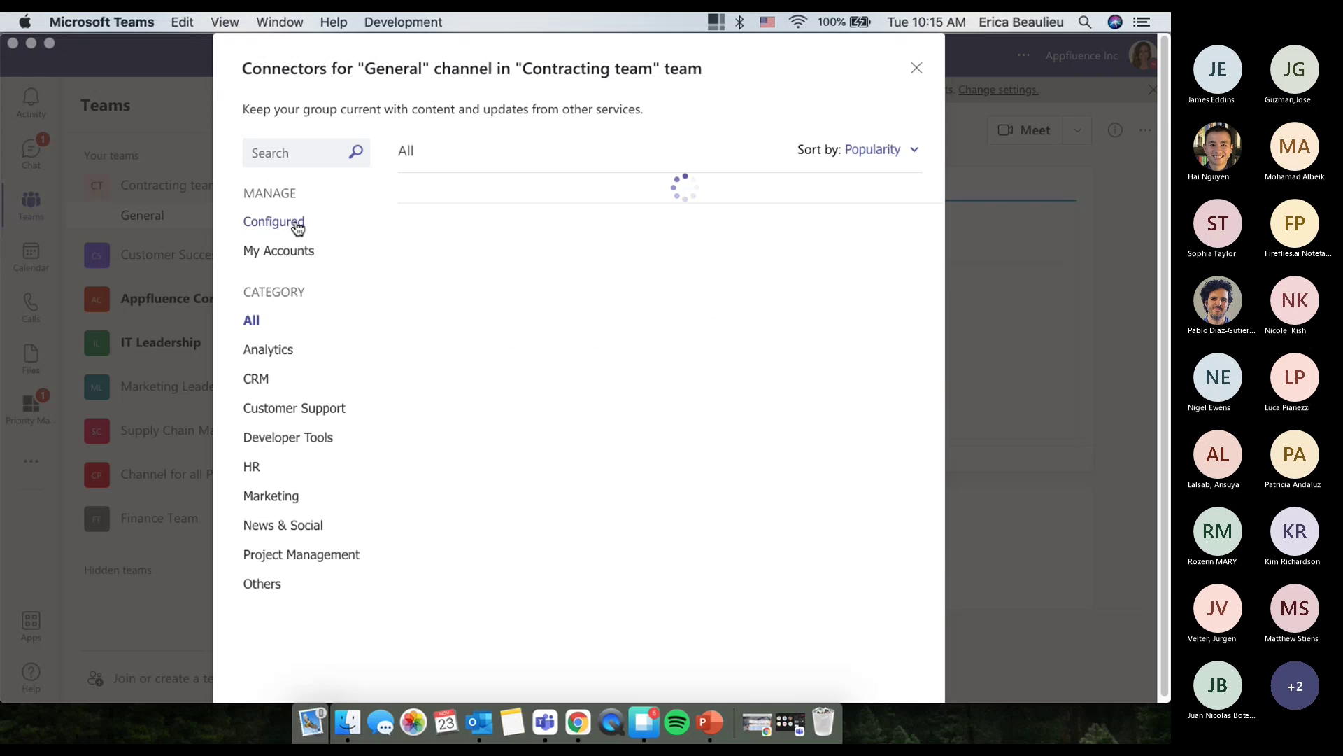
pyautogui.click(287, 160)
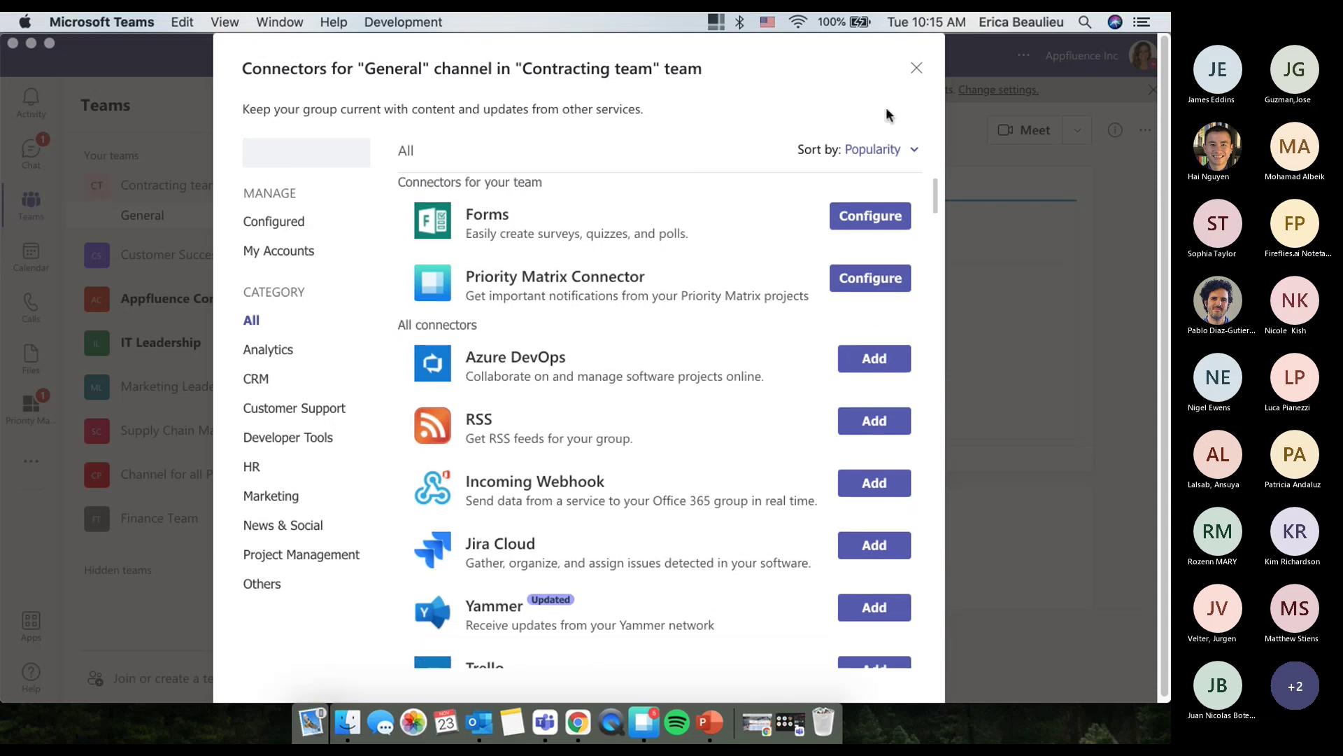
pyautogui.click(917, 67)
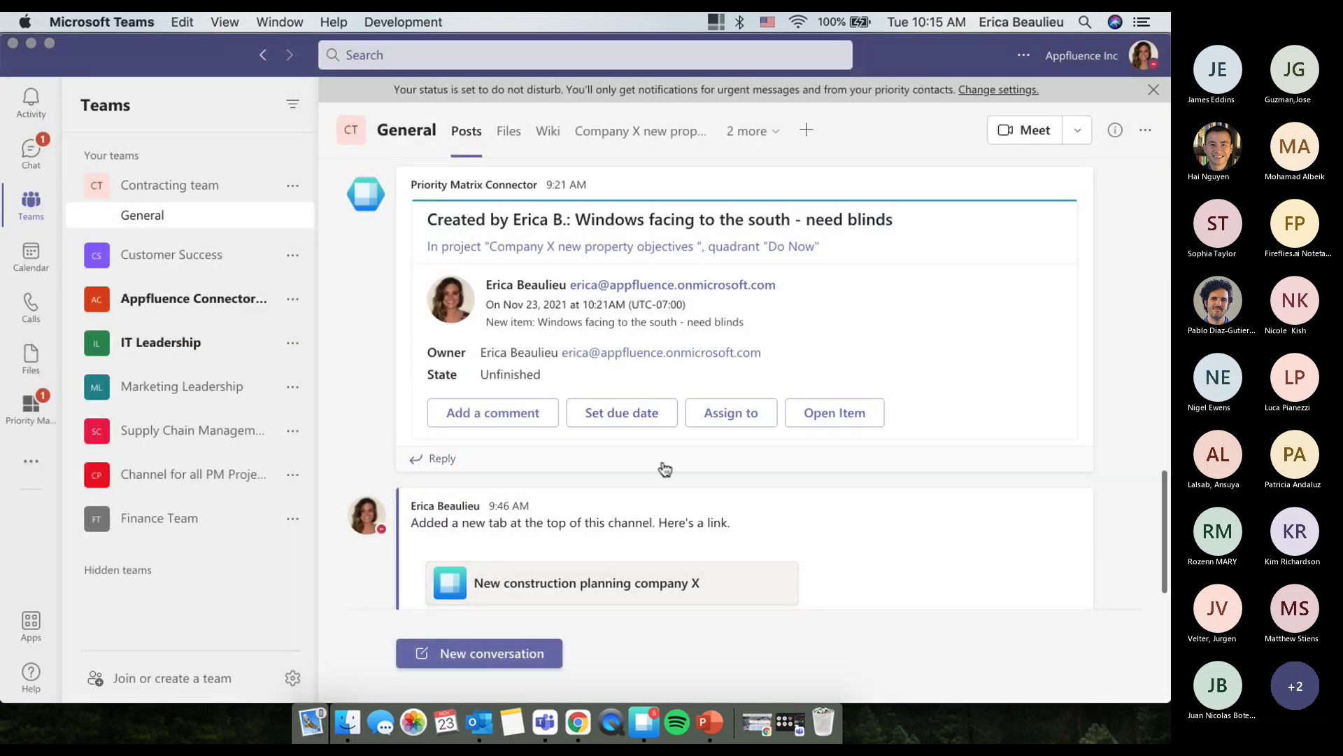
pyautogui.scroll(2, 665, 469)
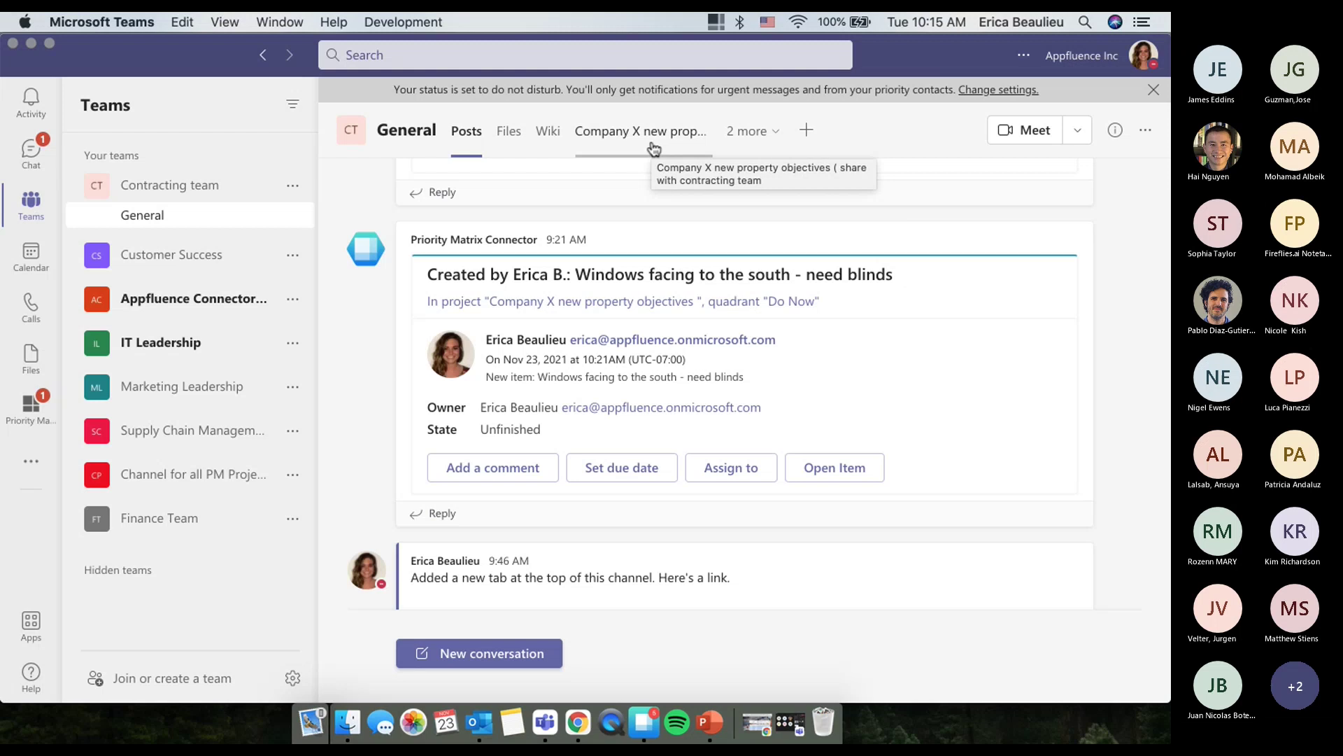
# Step: In the Demo User chat, open the Customer success tasks project and view the details of "new task due in 3 days"
pyautogui.click(31, 150)
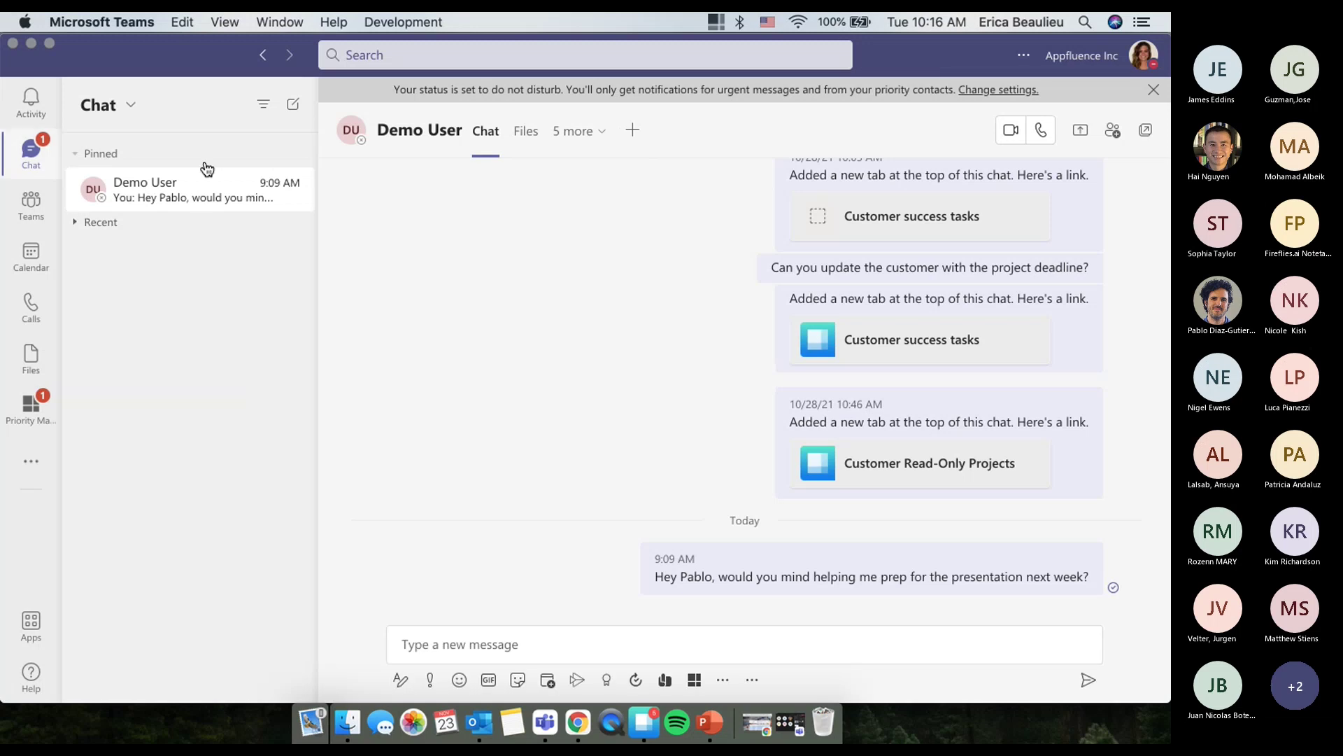
pyautogui.click(586, 140)
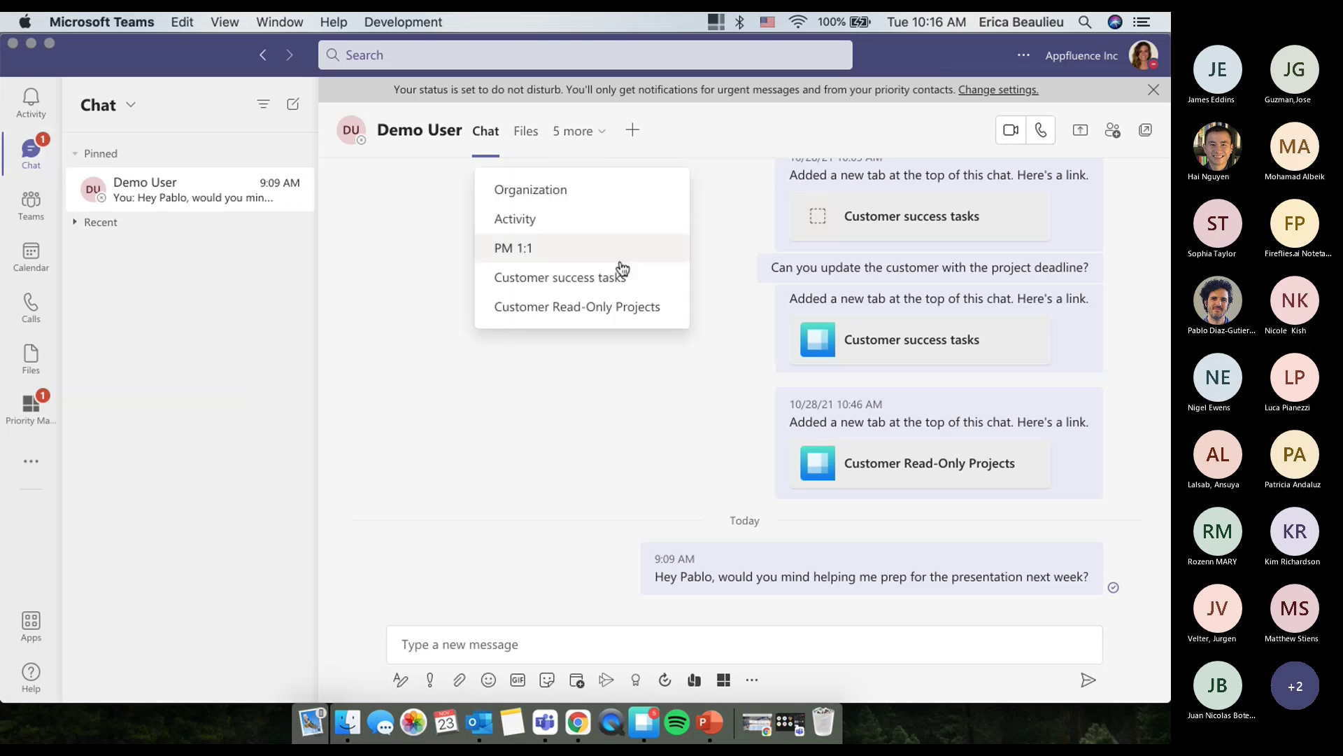
pyautogui.click(566, 288)
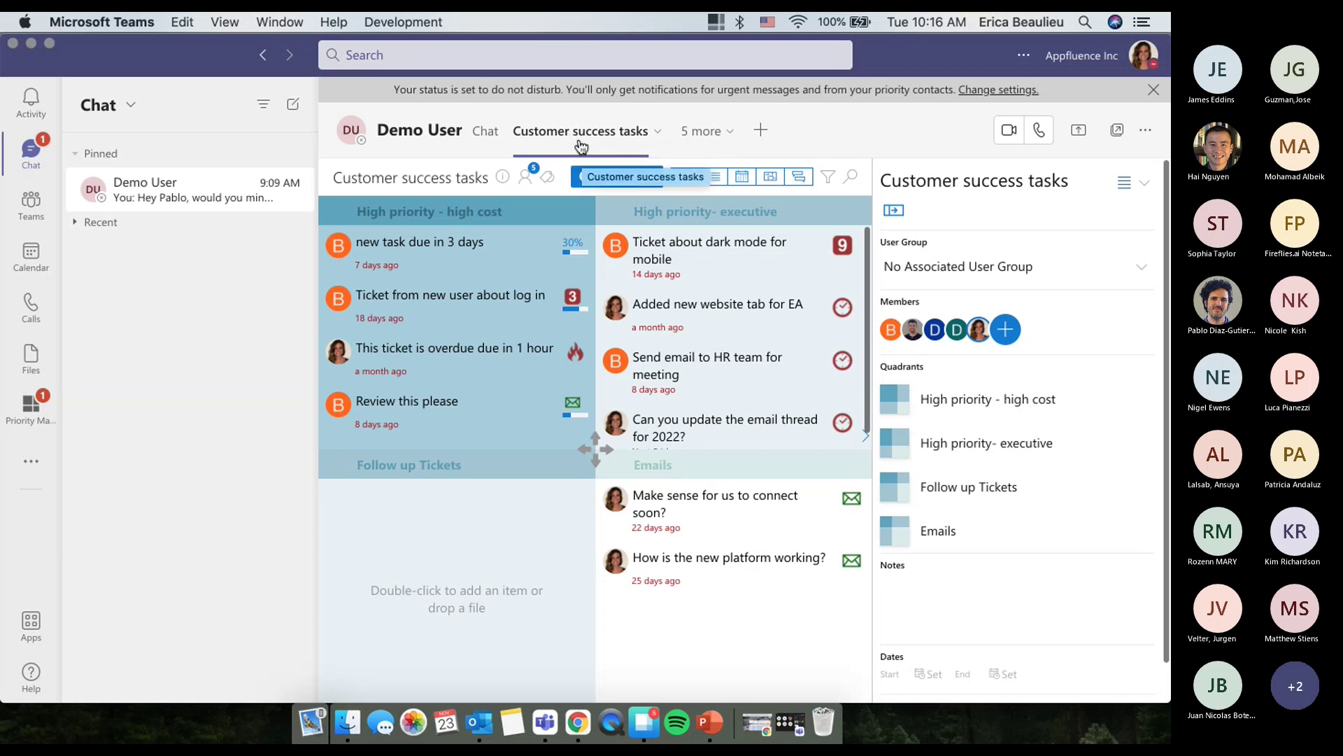
pyautogui.click(434, 254)
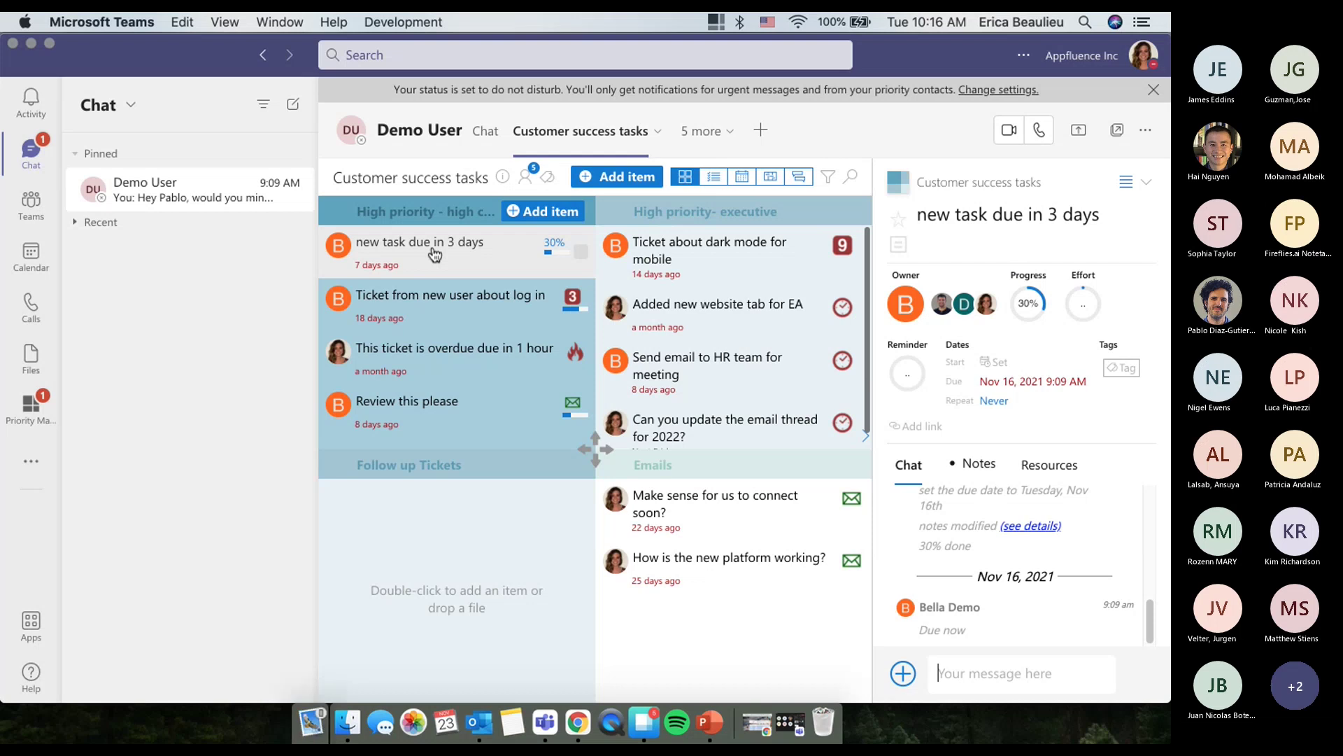
# Step: Open the Customer Read-Only Projects board in the same chat and inspect the "Packaging is created" item
pyautogui.click(716, 134)
pyautogui.click(711, 315)
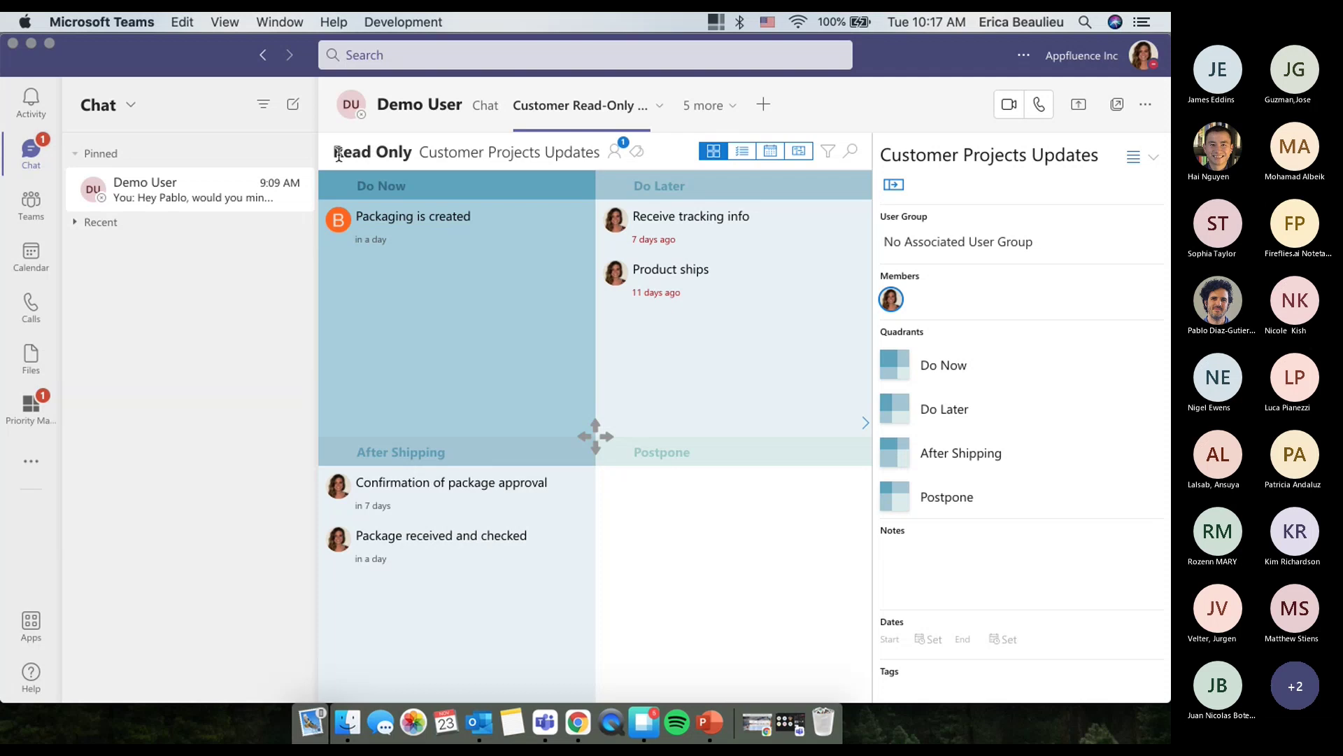
pyautogui.moveTo(333, 152); pyautogui.dragTo(427, 152)
pyautogui.click(436, 217)
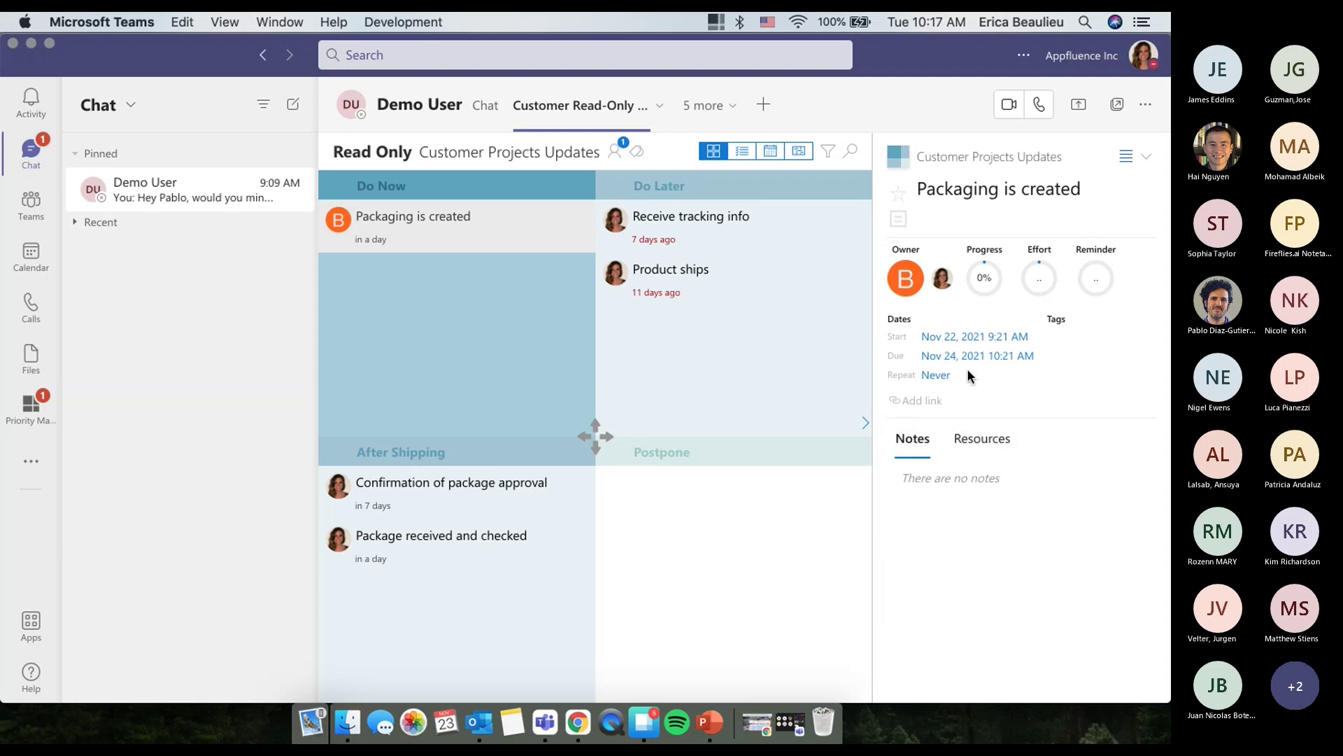
pyautogui.click(803, 153)
# Step: Open the Company X new property objectives project in the Contracting team's General channel and view the "Windows facing to the south - need blinds" item
pyautogui.click(30, 227)
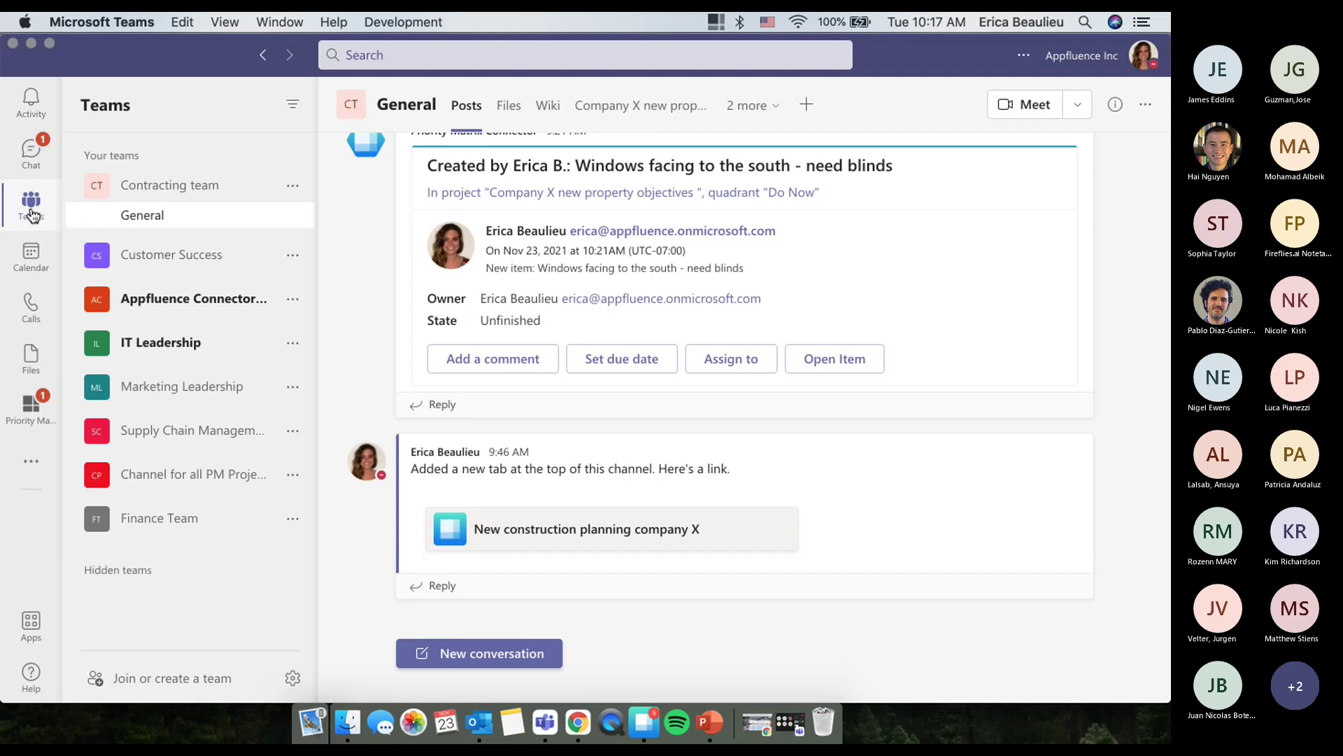
pyautogui.click(652, 108)
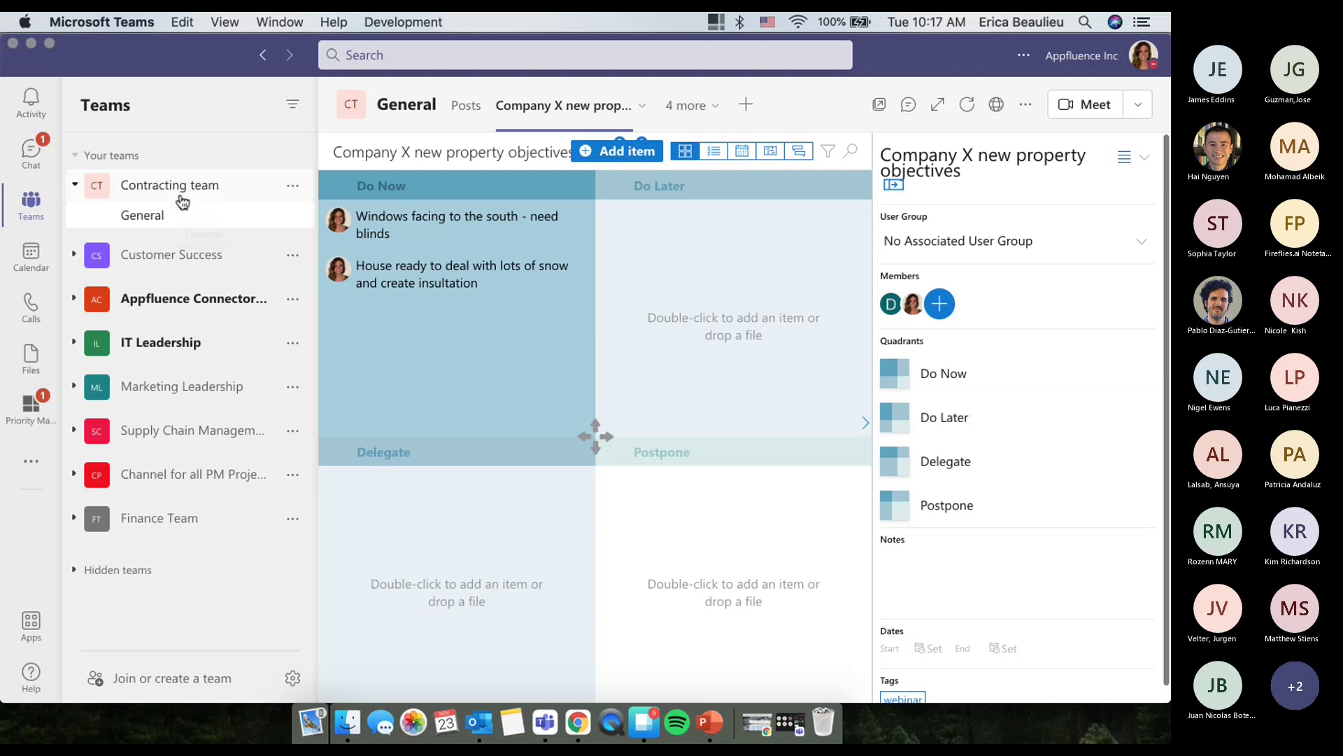
pyautogui.click(532, 224)
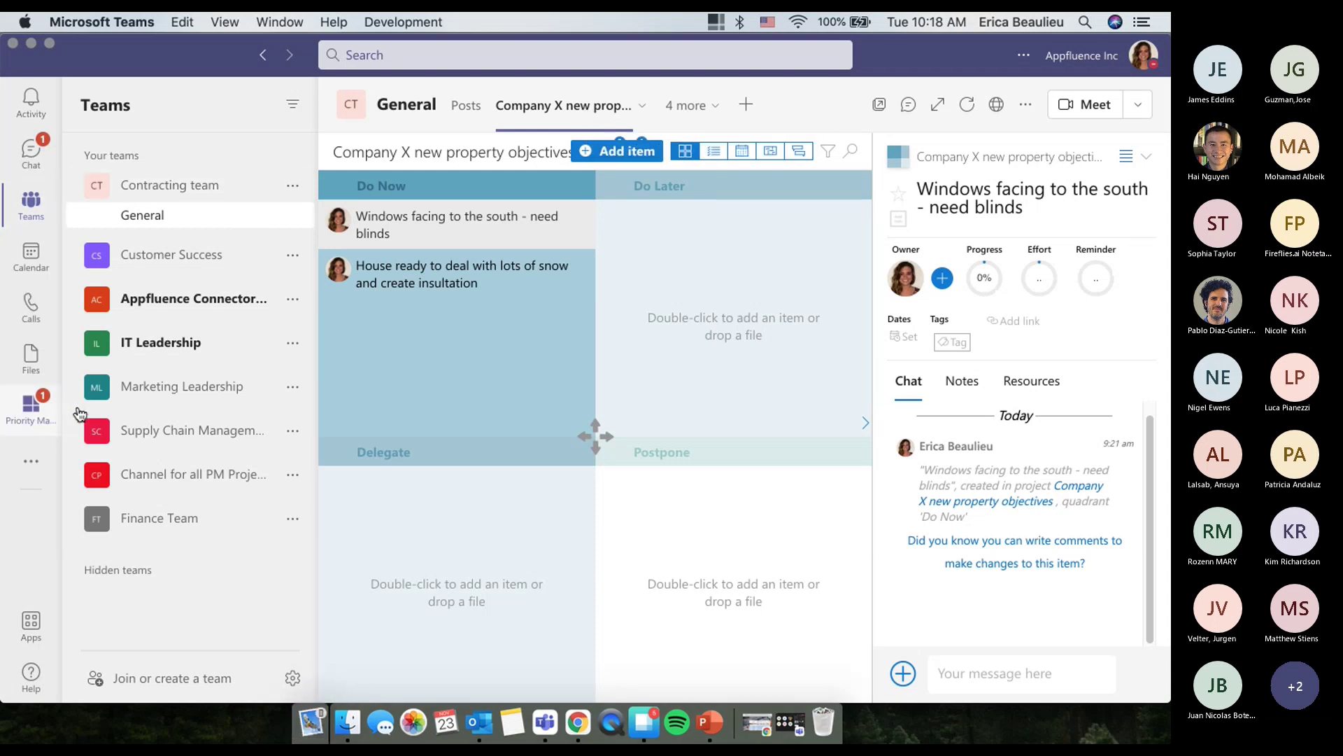
# Step: Inspect the "Mandatory for flooring" item in the channel's Need to knows project, and view the apps available for a new channel tab
pyautogui.click(697, 118)
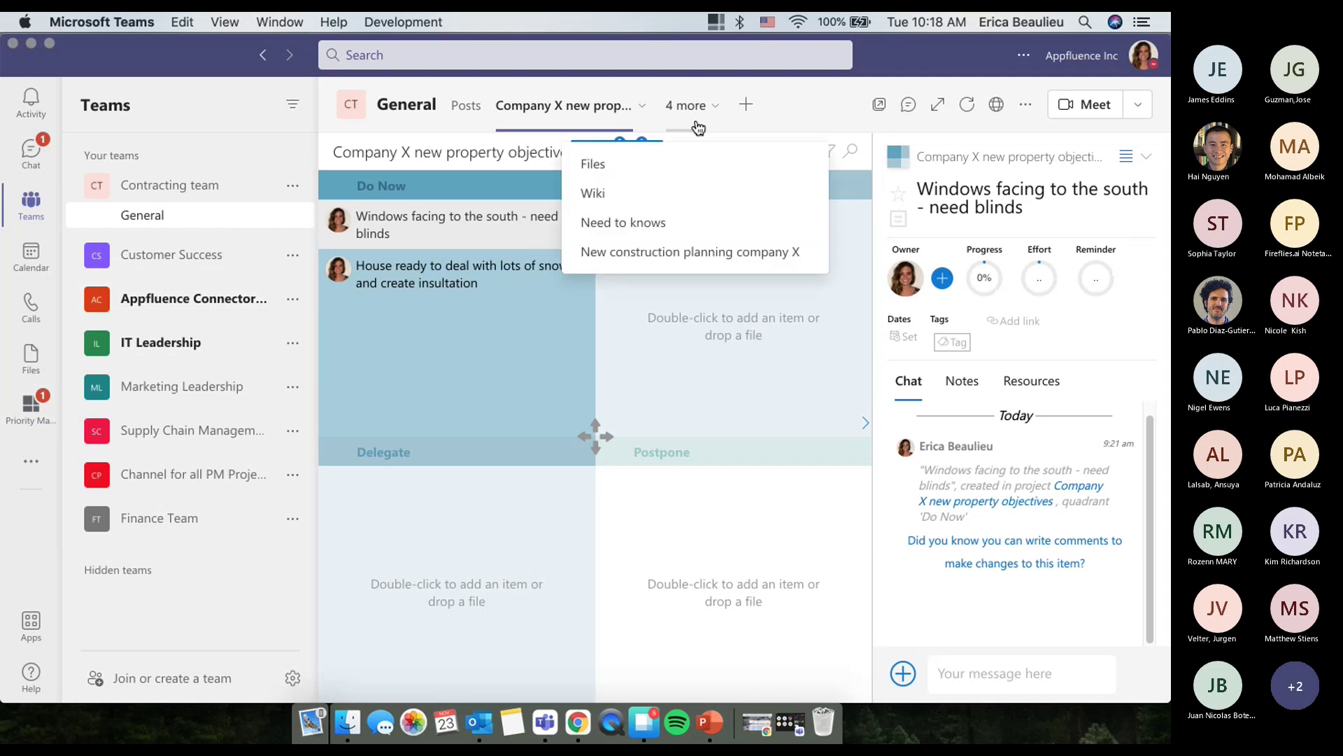
pyautogui.click(642, 223)
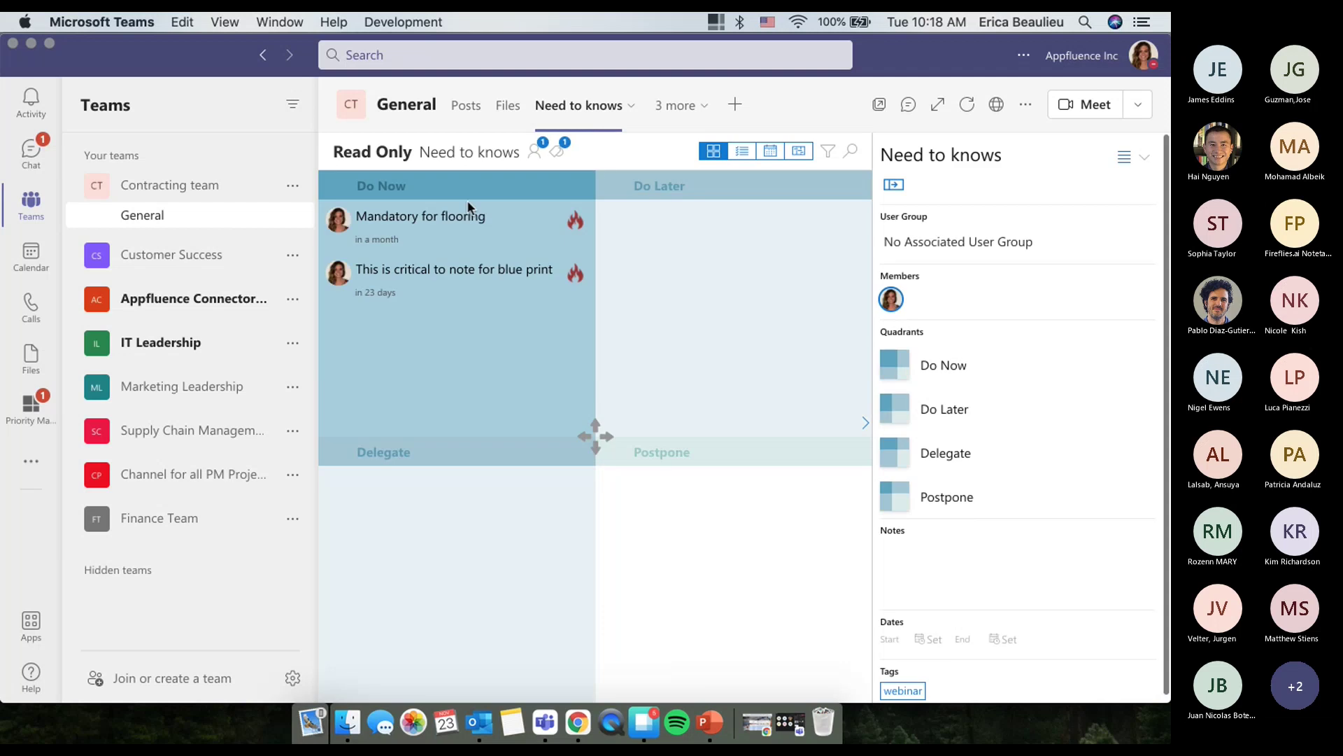
pyautogui.click(468, 223)
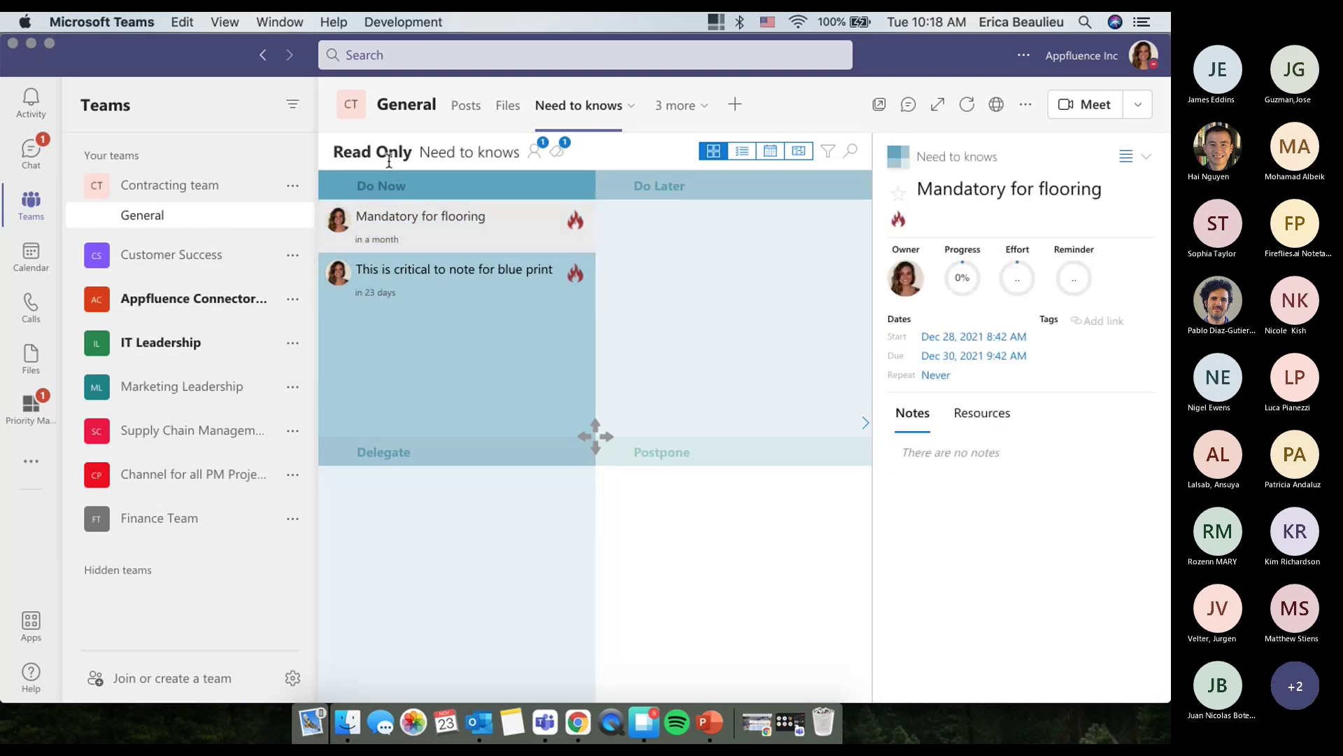
pyautogui.click(743, 116)
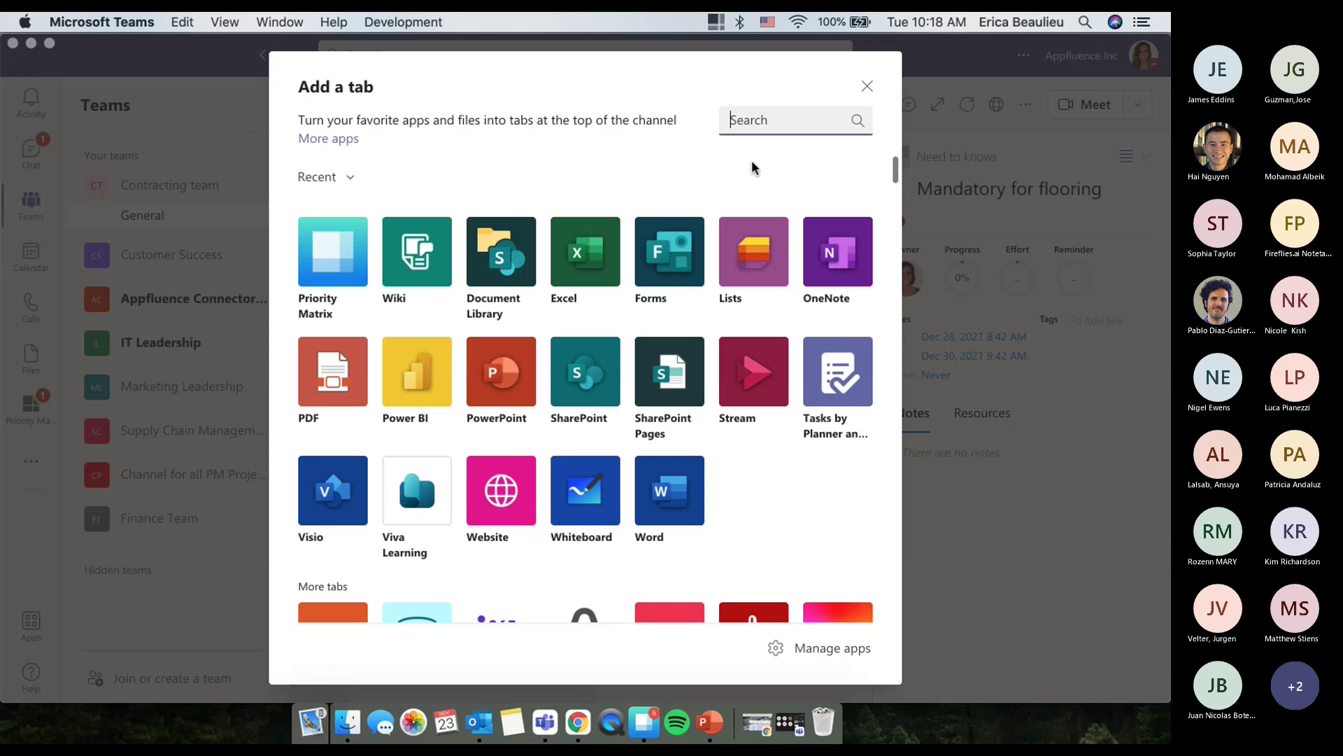
pyautogui.click(868, 86)
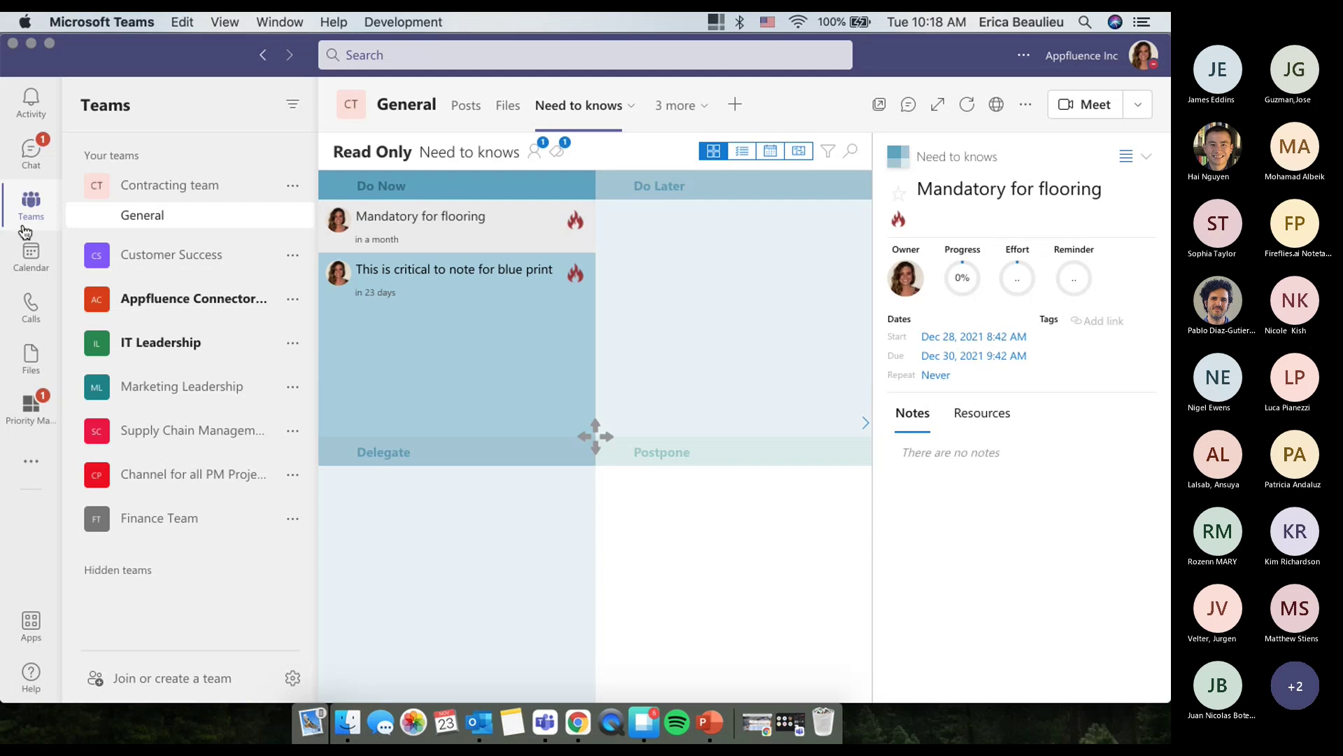
# Step: Open the Priority Matrix app's One on One view and enlarge the shared task list above the Office 365 emails
pyautogui.click(43, 412)
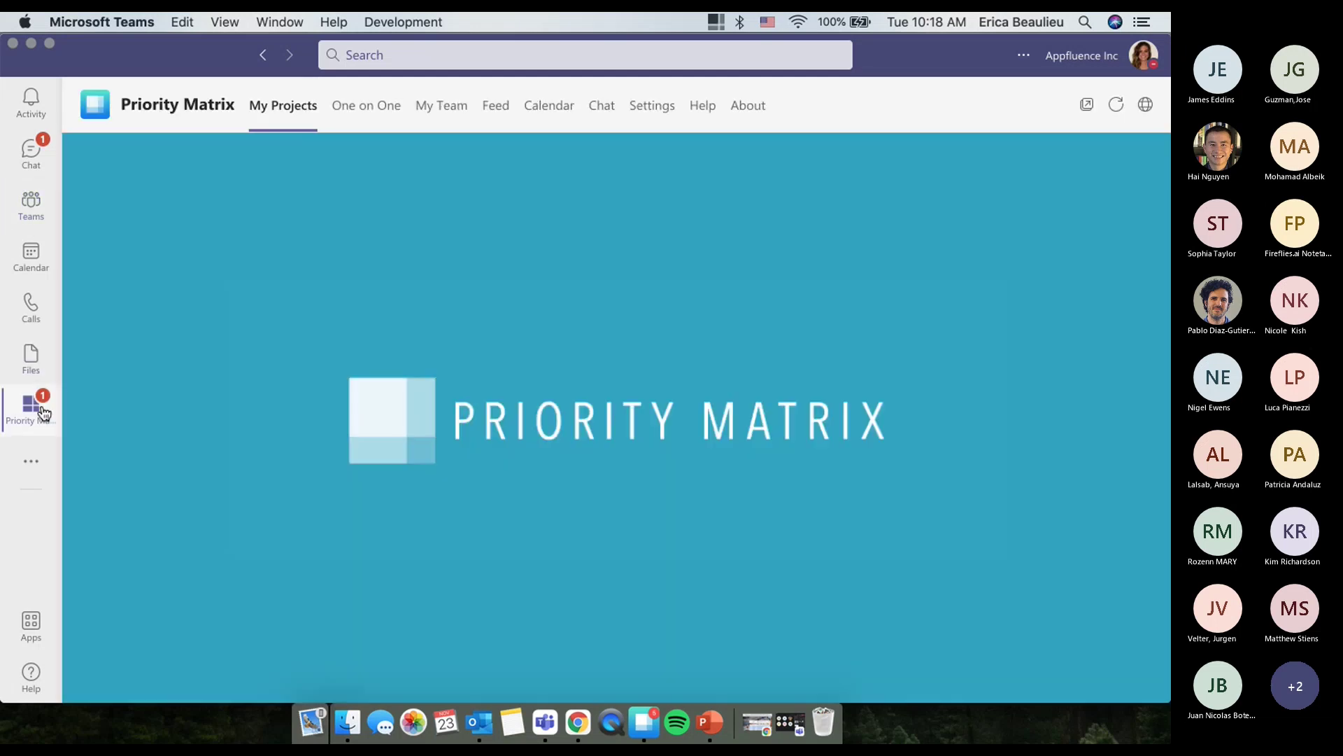
pyautogui.click(394, 109)
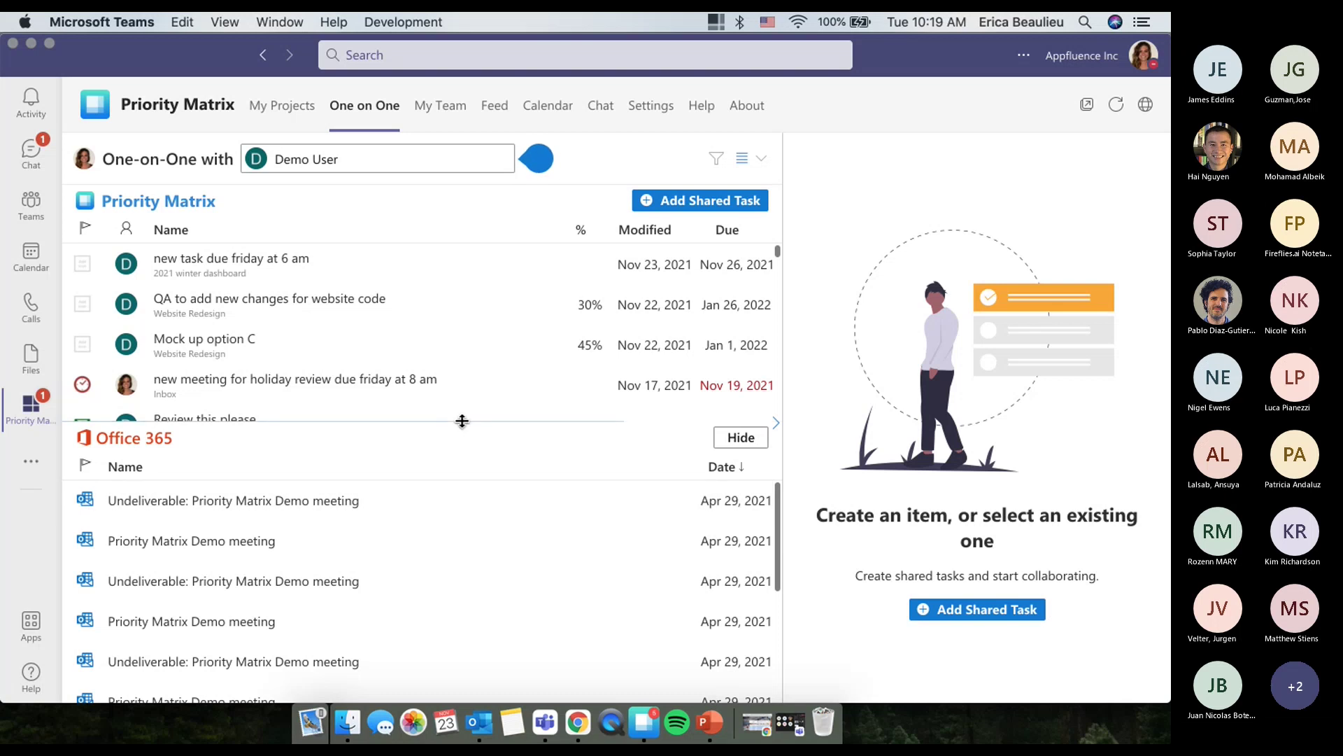
pyautogui.moveTo(462, 422); pyautogui.dragTo(572, 476)
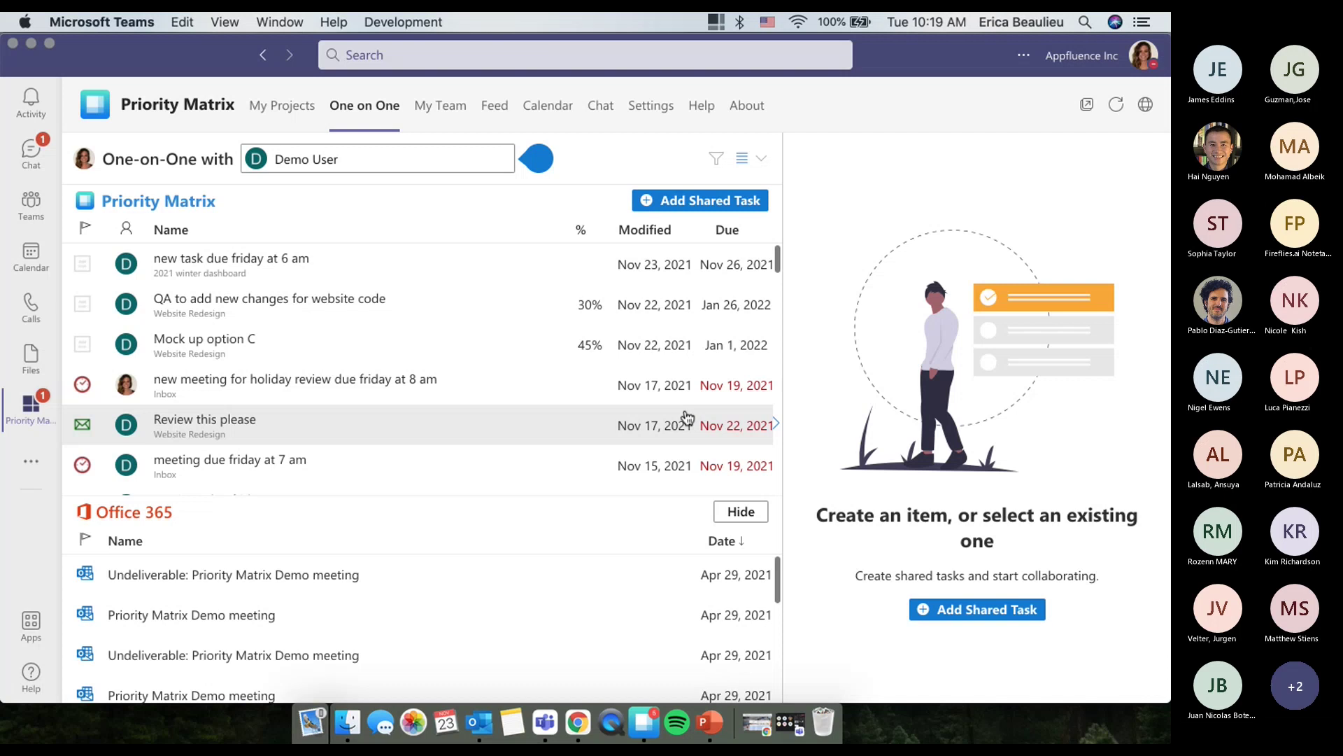
# Step: View the collaborators available for the one-on-one, keeping Demo User, and sort the shared tasks by due date with the latest first
pyautogui.click(342, 166)
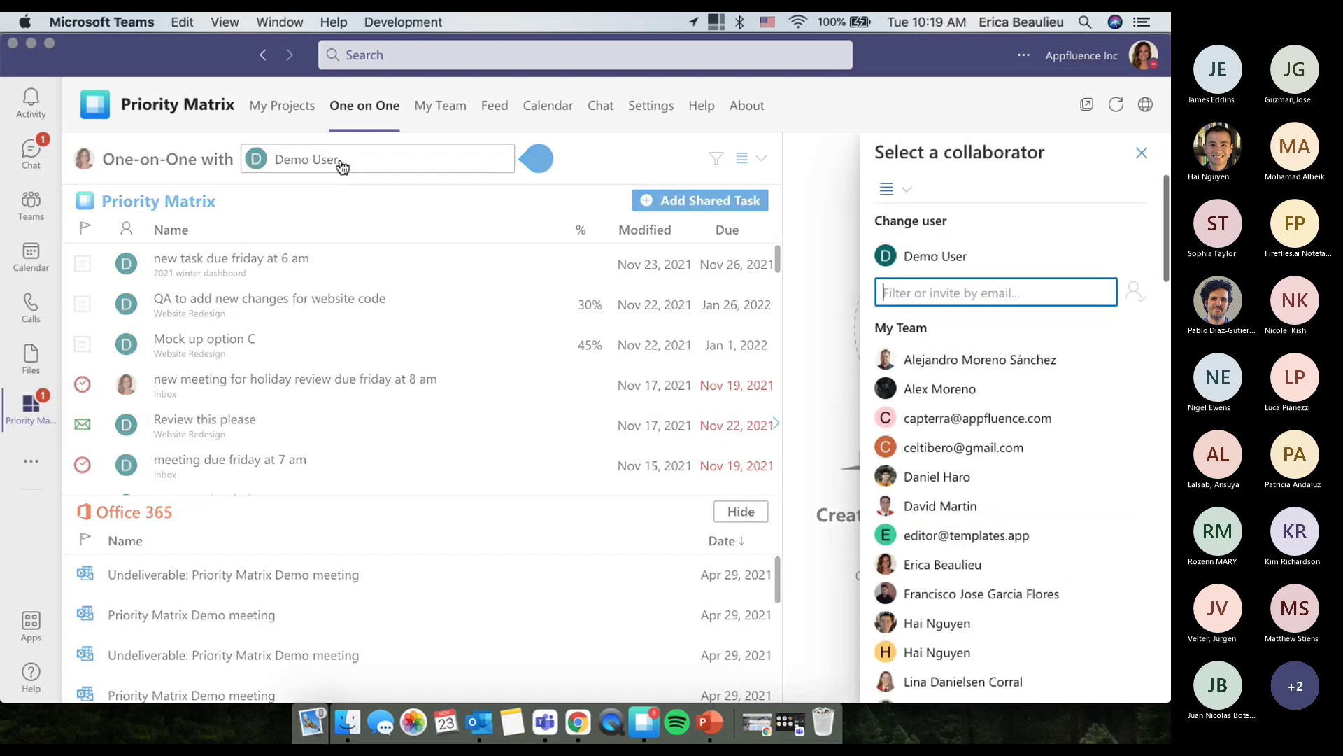
pyautogui.click(922, 252)
pyautogui.click(1142, 153)
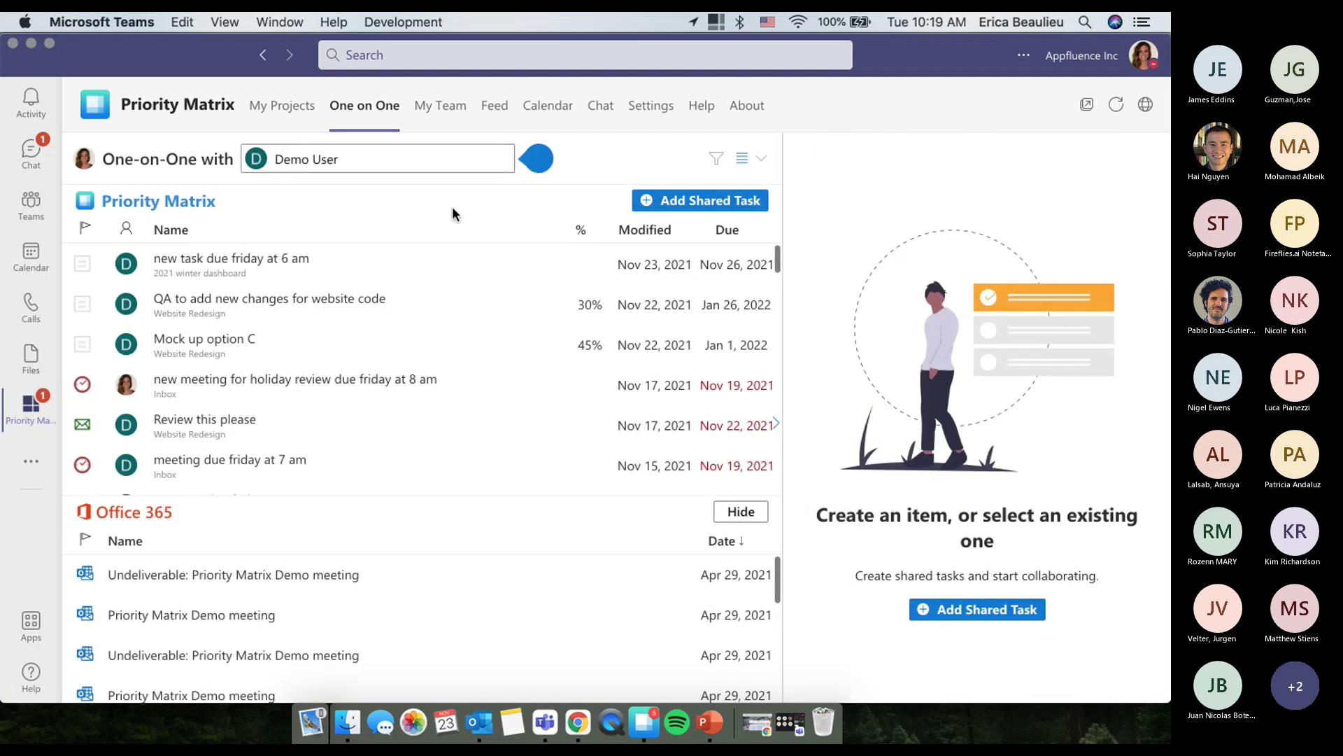
pyautogui.click(728, 231)
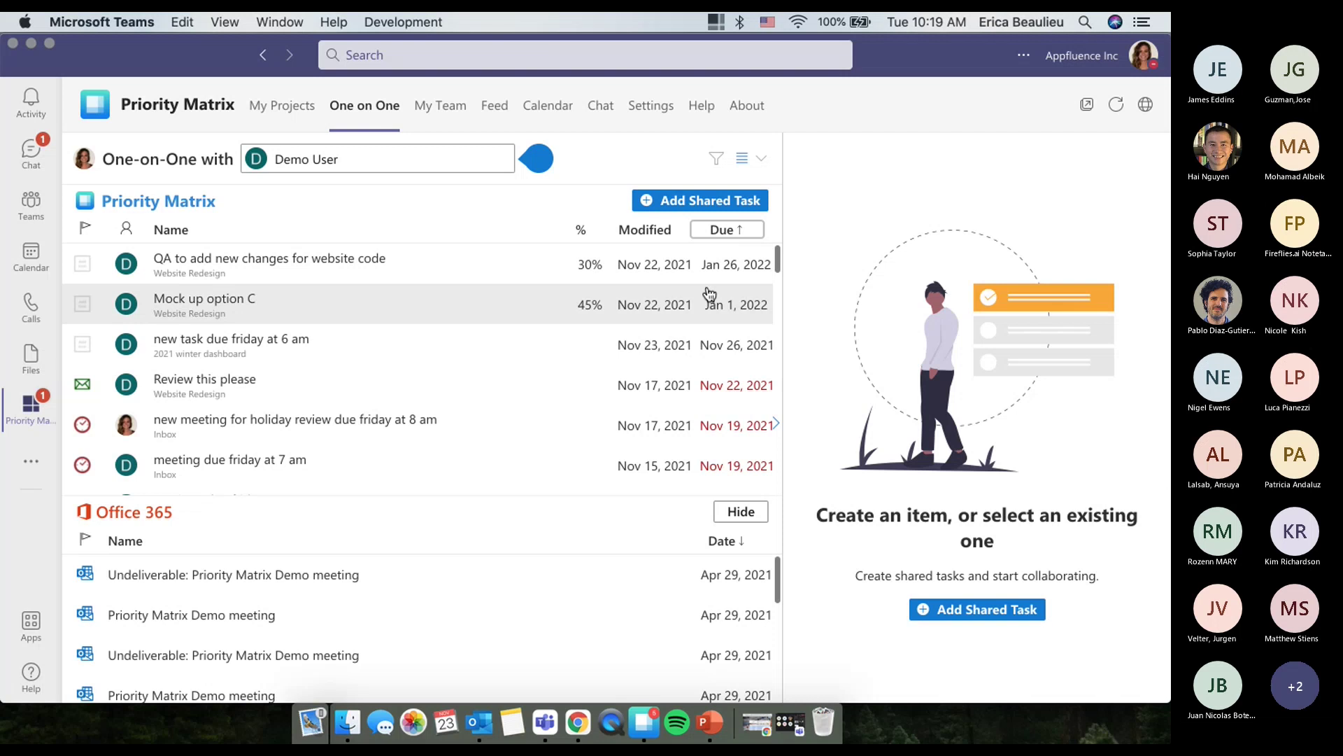
# Step: Add a shared task named "new shared task due friday at 9 am" to the Inbox project, with Demo User as owner
pyautogui.click(696, 202)
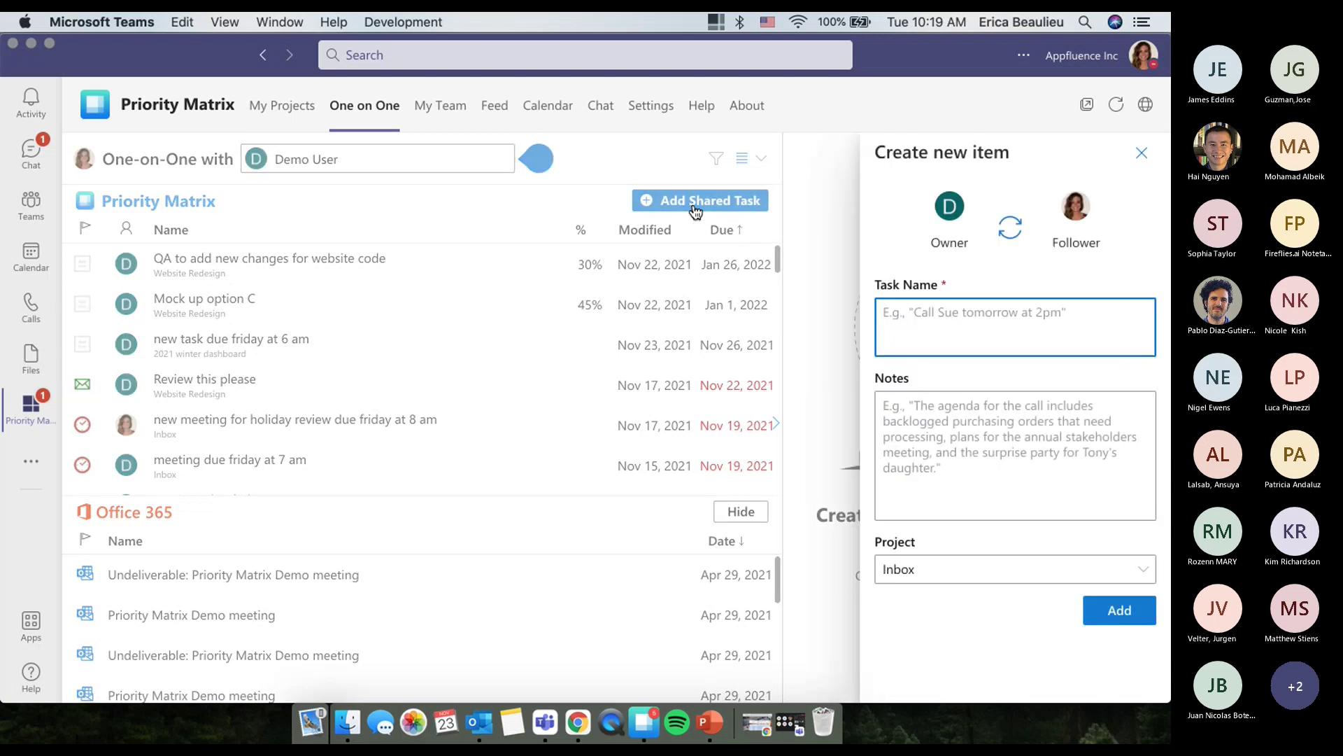
pyautogui.write('new')
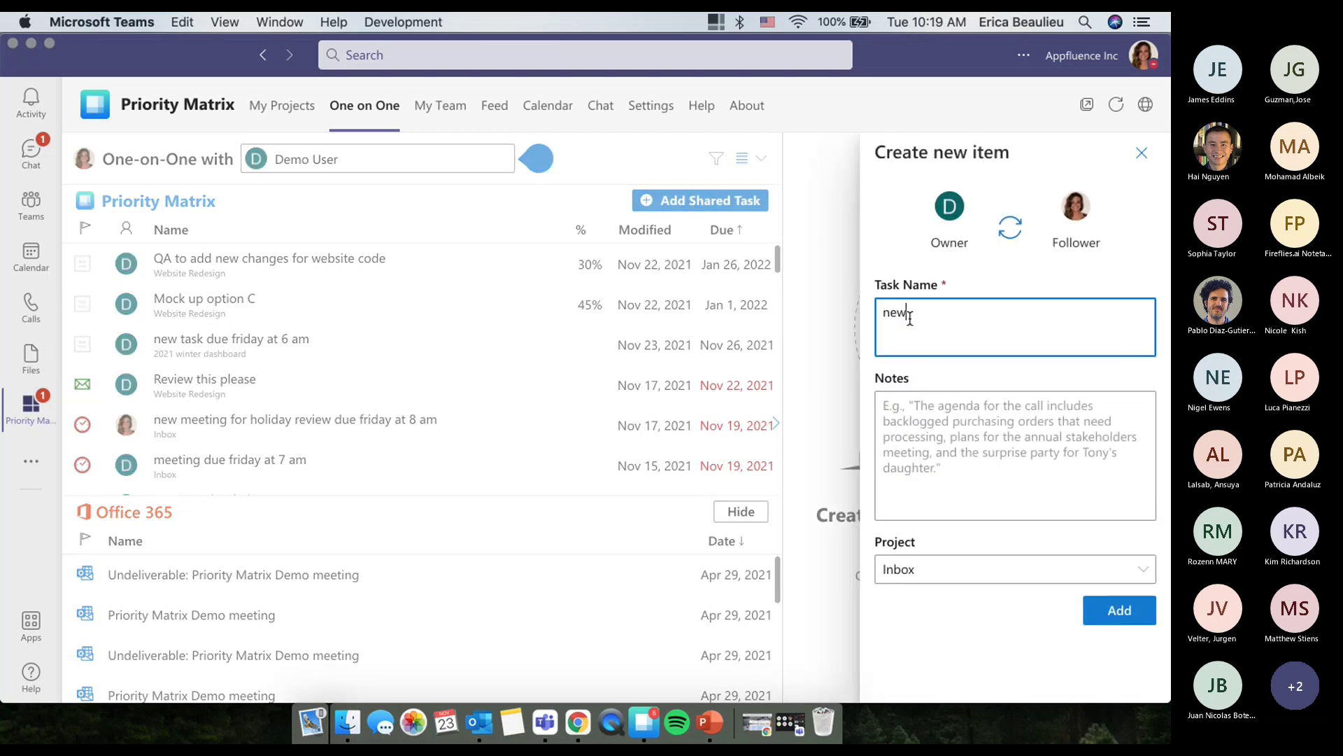
pyautogui.write(' shared task due friday at 9 am')
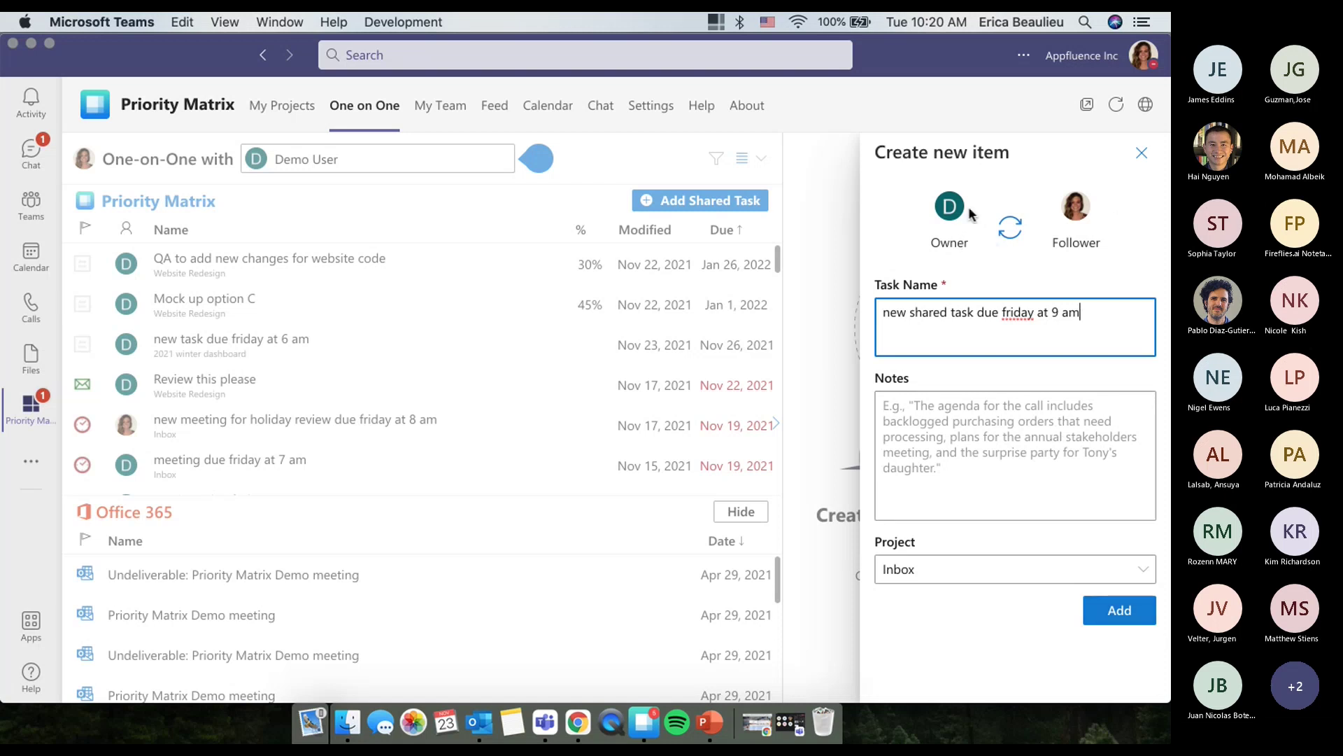
pyautogui.click(1011, 577)
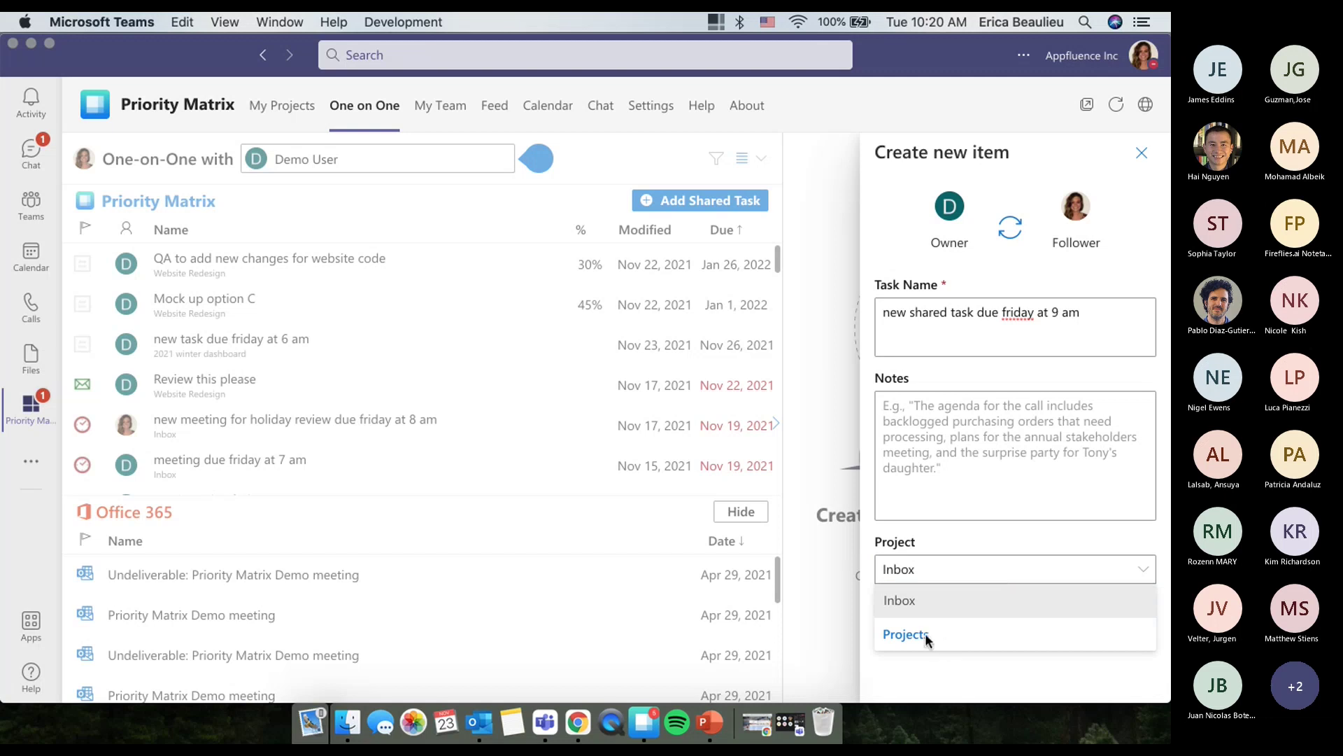
pyautogui.click(927, 568)
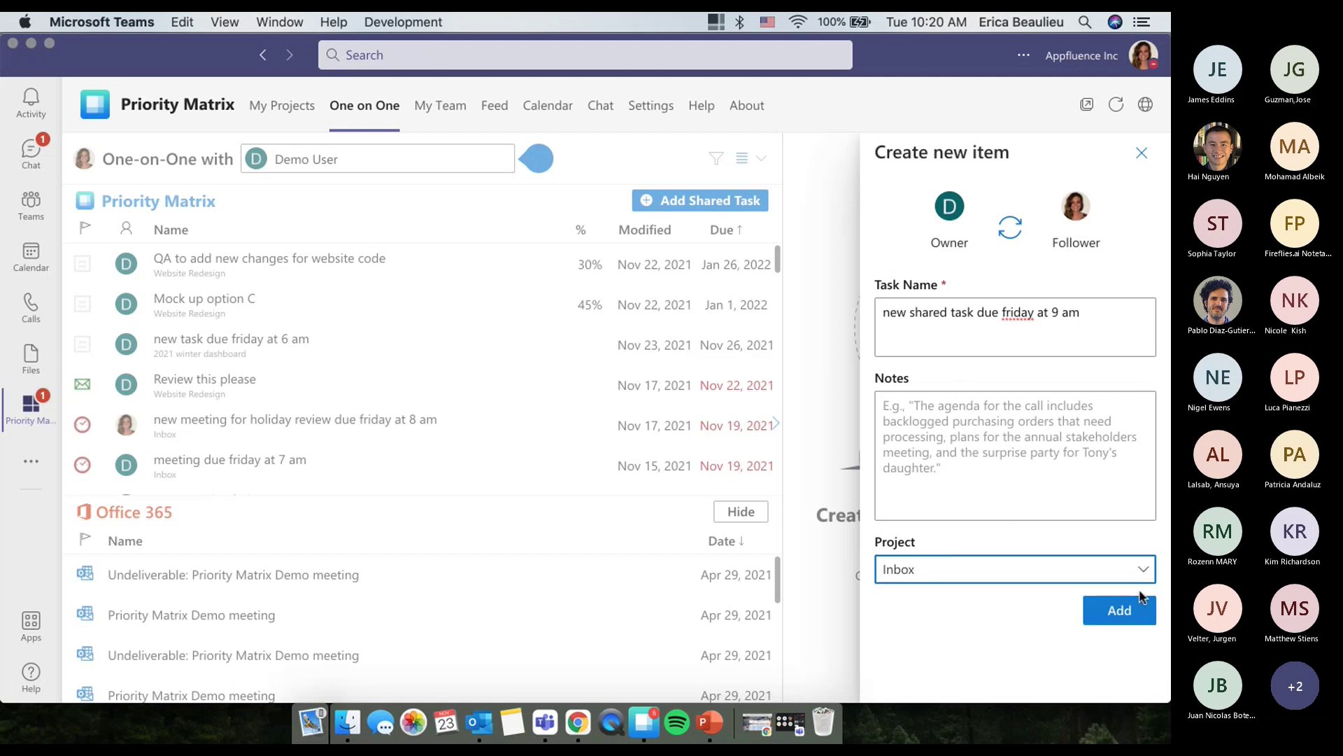
pyautogui.click(1146, 612)
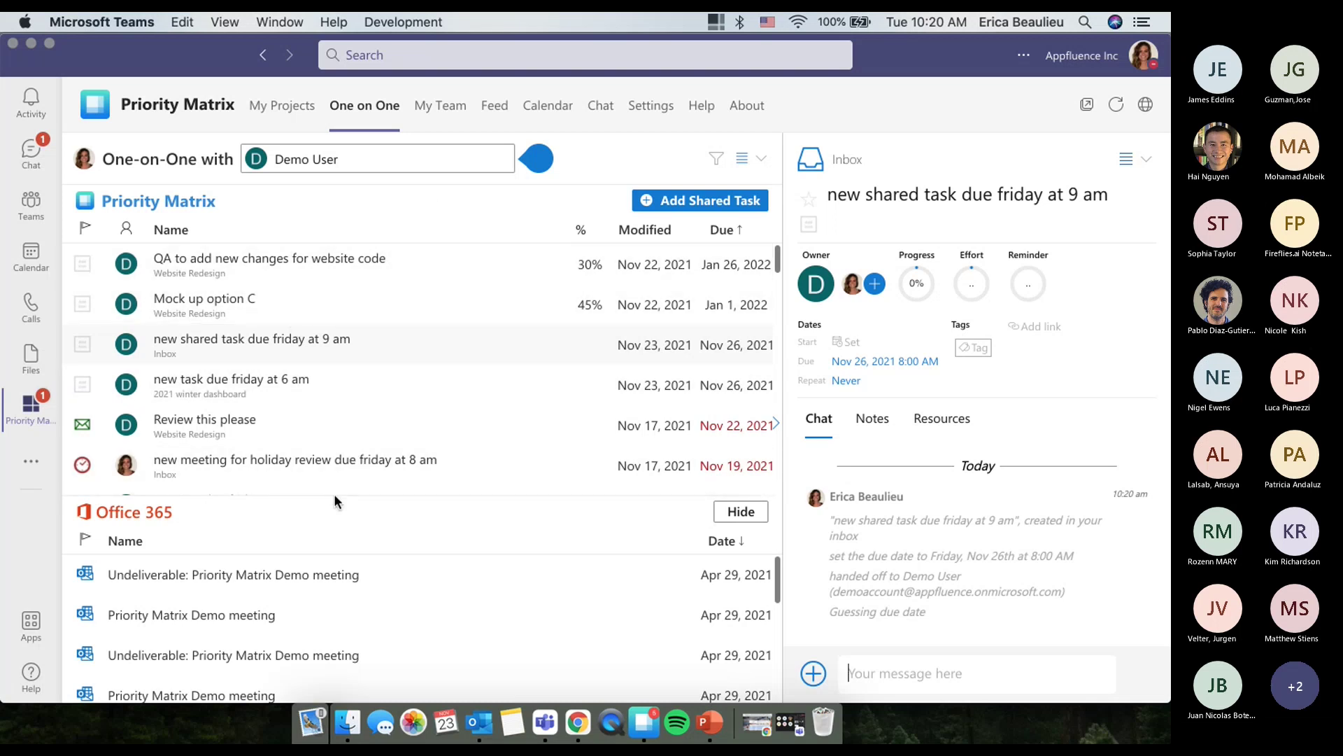
# Step: Enlarge the Office 365 email list to examine it, and expand the shared task list again
pyautogui.moveTo(334, 475); pyautogui.dragTo(339, 375)
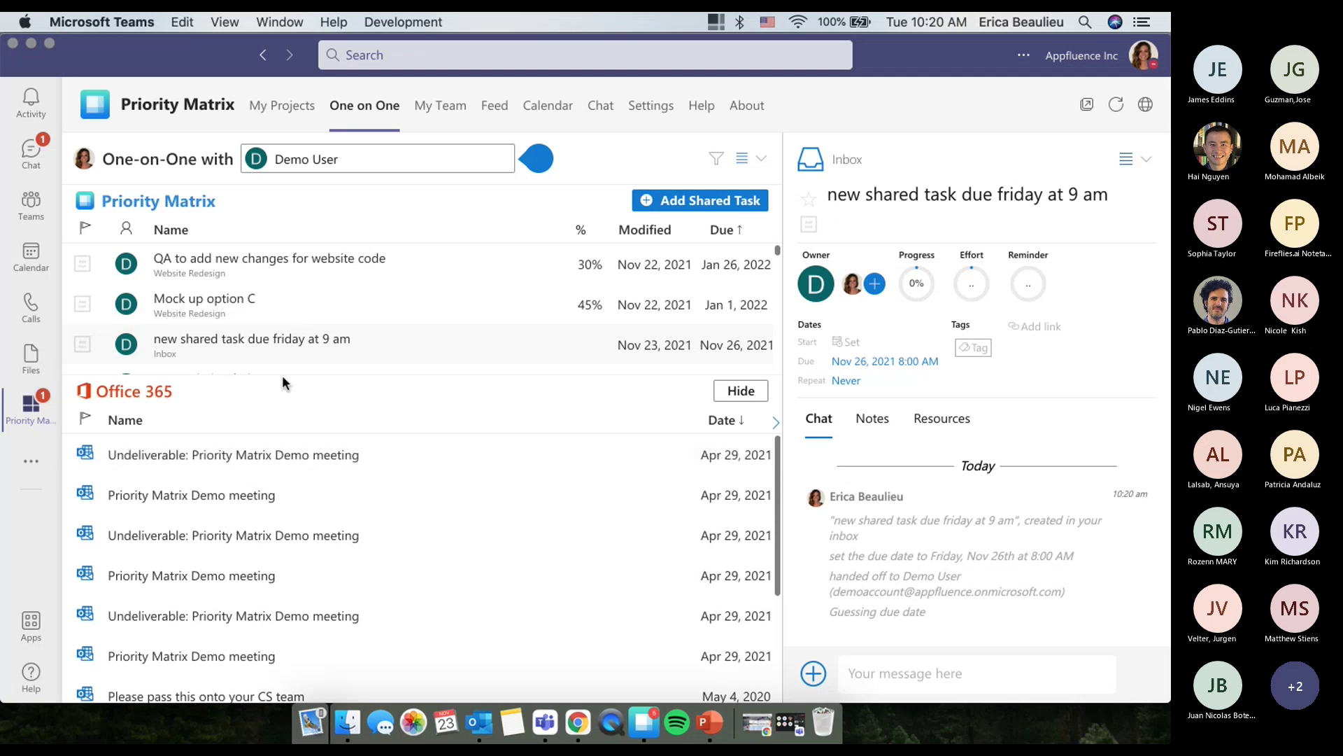
pyautogui.moveTo(282, 376); pyautogui.dragTo(319, 529)
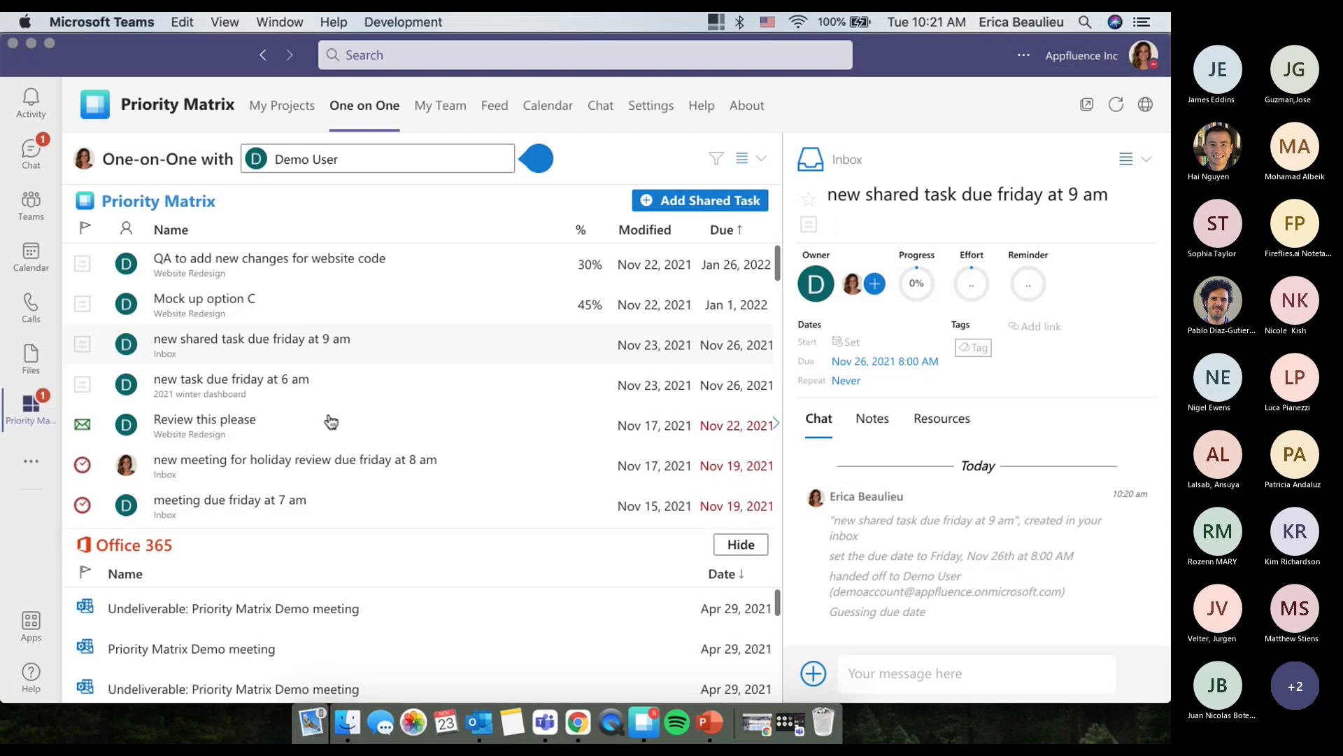
# Step: Open the details of the 12:00 PM Webinar demo meeting from the Teams calendar and show its Agenda by Priority Matrix
pyautogui.click(30, 254)
pyautogui.click(415, 483)
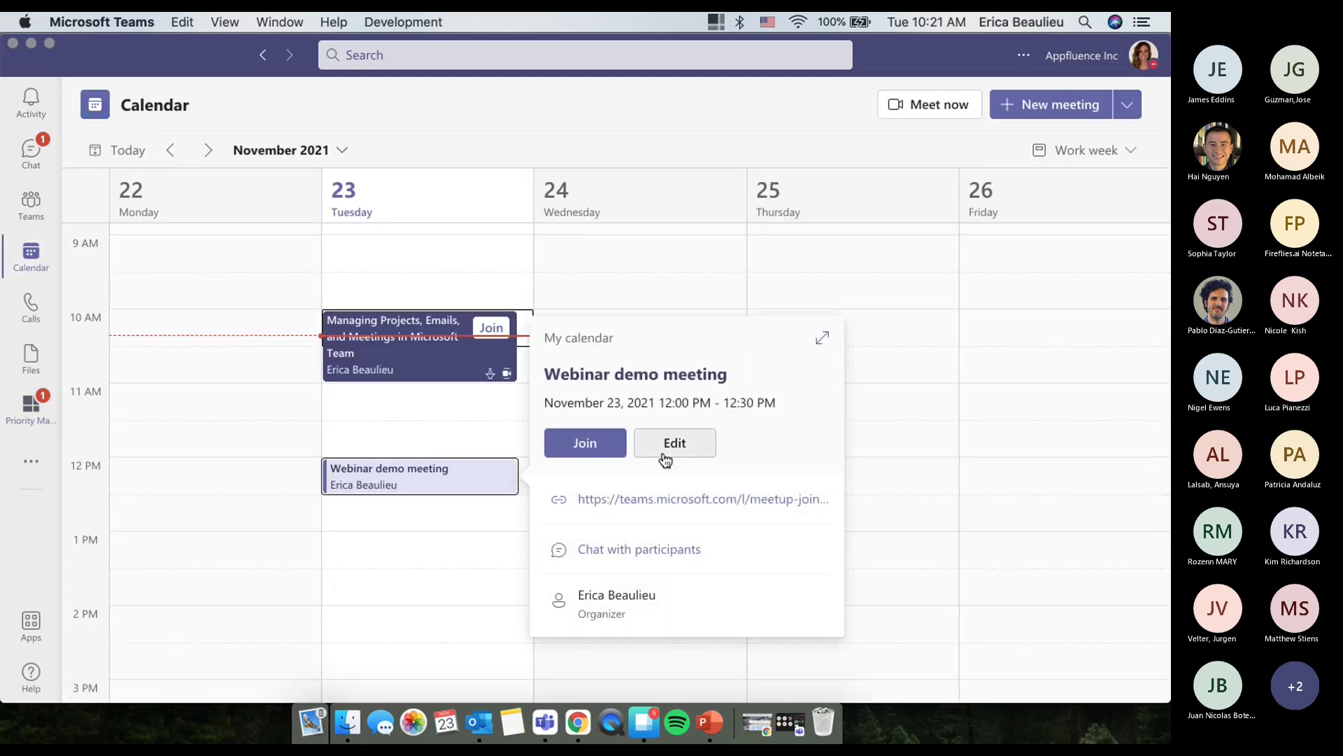
pyautogui.click(665, 455)
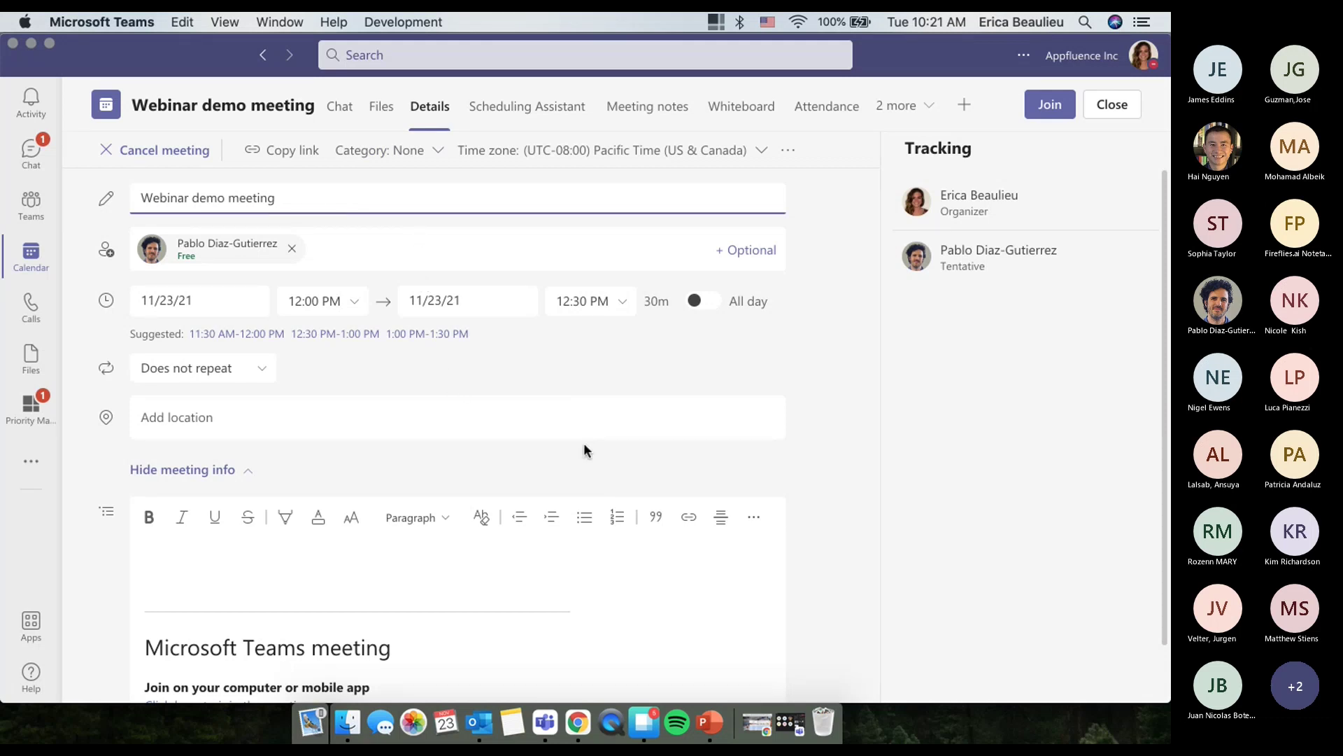
pyautogui.scroll(-1, 561, 438)
pyautogui.scroll(1, 582, 447)
pyautogui.click(907, 106)
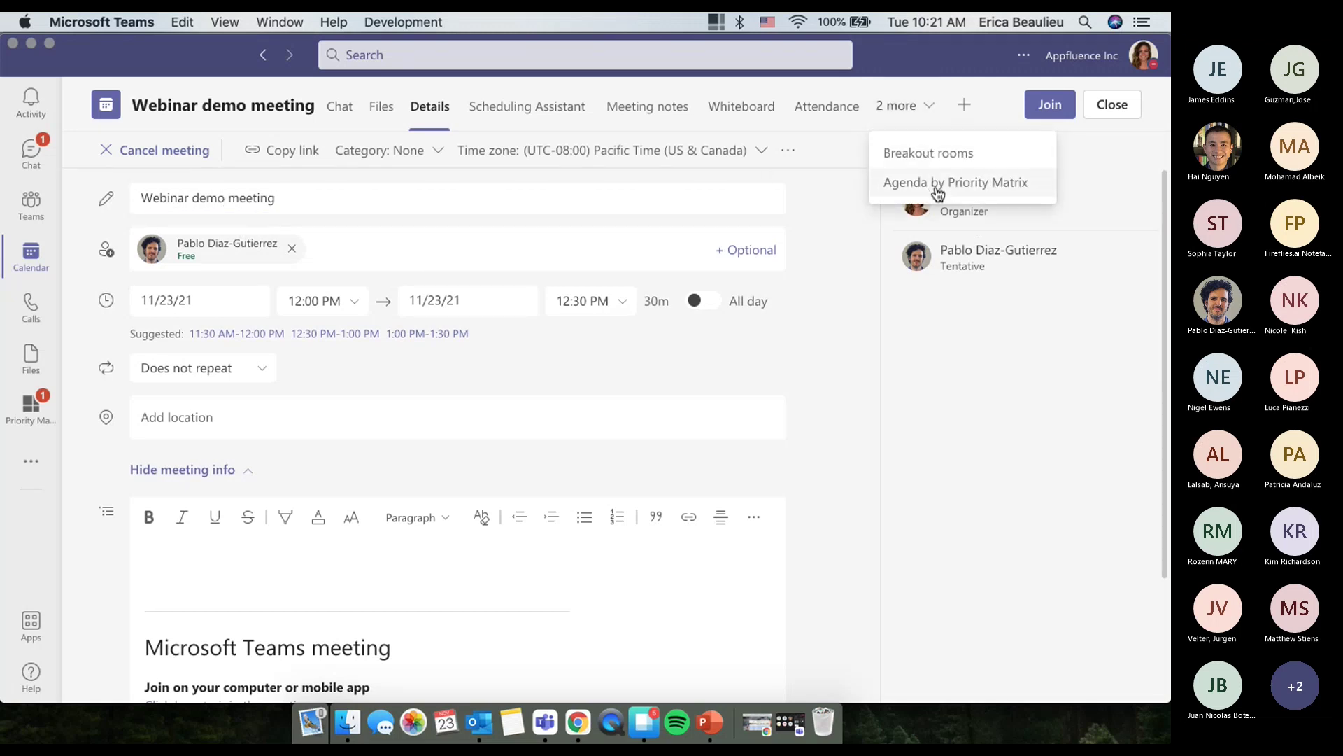
pyautogui.click(935, 184)
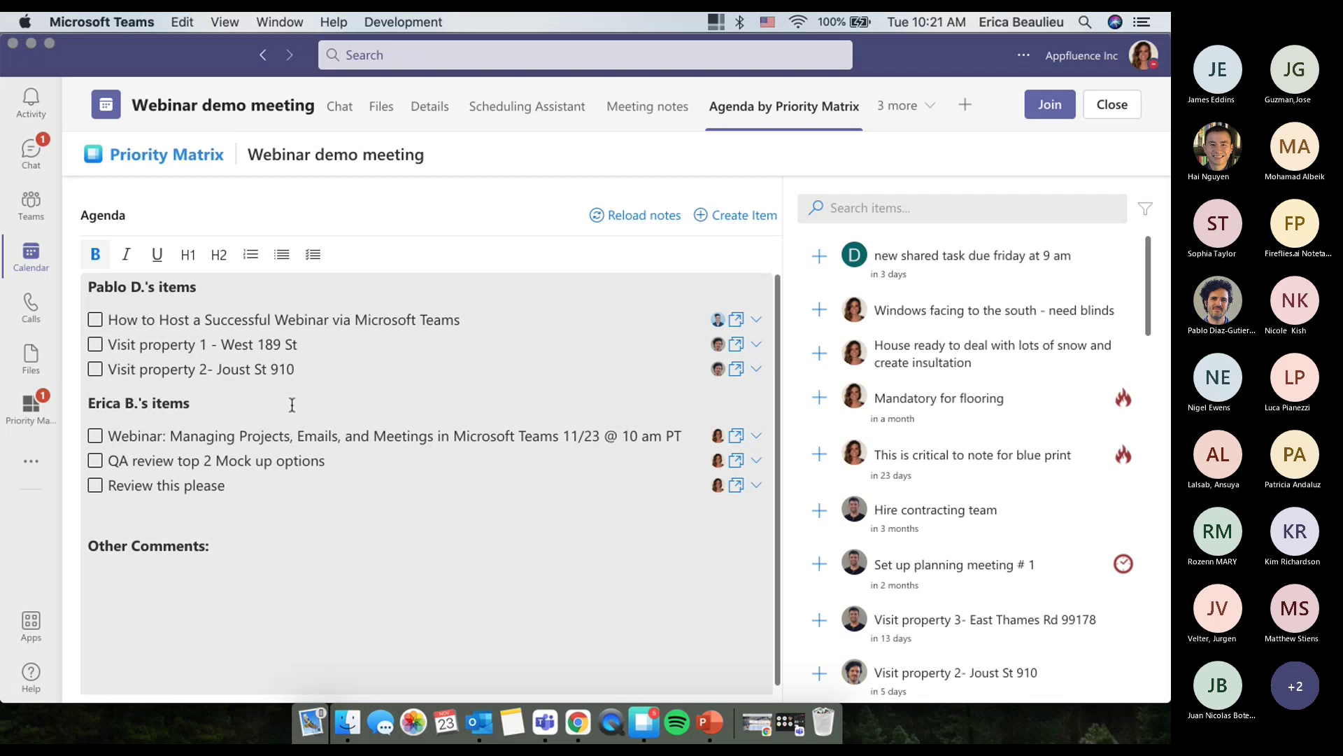
# Step: Examine the agenda's item sections for each meeting participant and the Other Comments area
pyautogui.moveTo(312, 370); pyautogui.dragTo(181, 353)
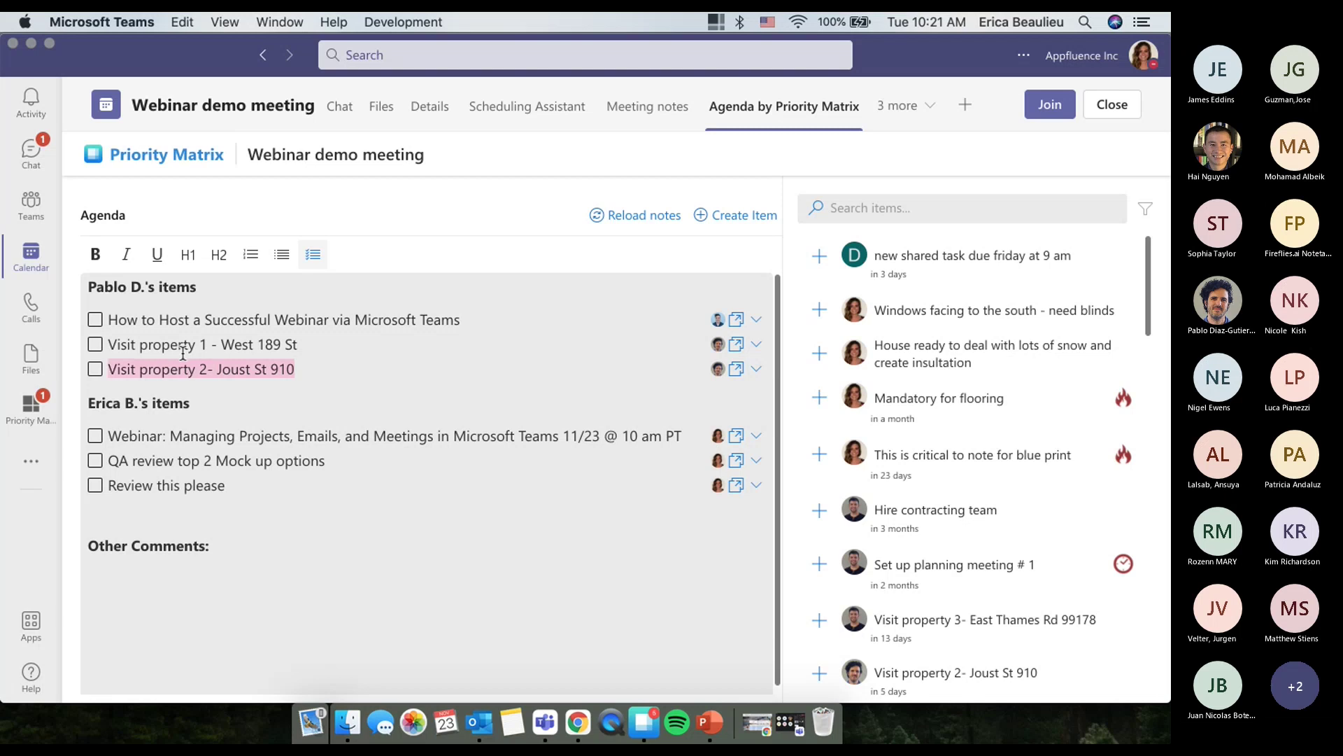
pyautogui.click(185, 297)
pyautogui.moveTo(236, 300); pyautogui.dragTo(87, 290)
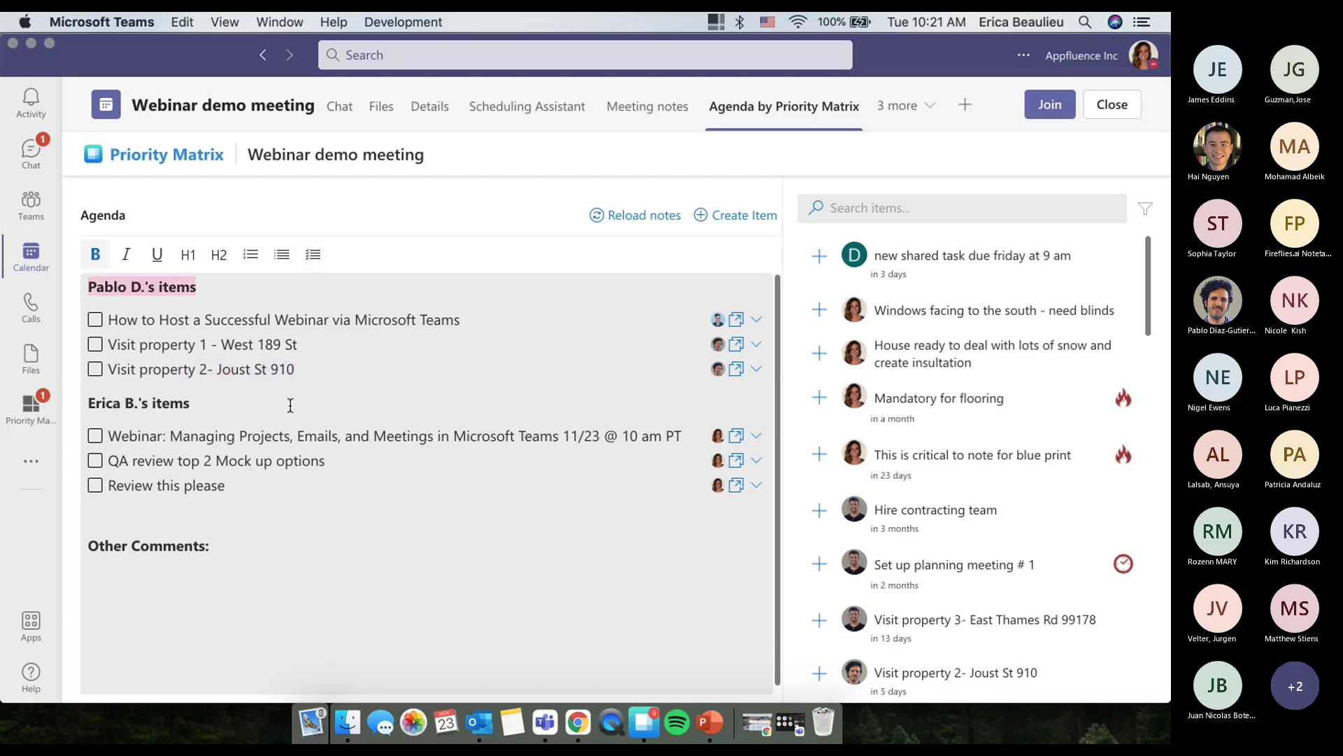
pyautogui.moveTo(248, 411); pyautogui.dragTo(74, 413)
pyautogui.click(140, 581)
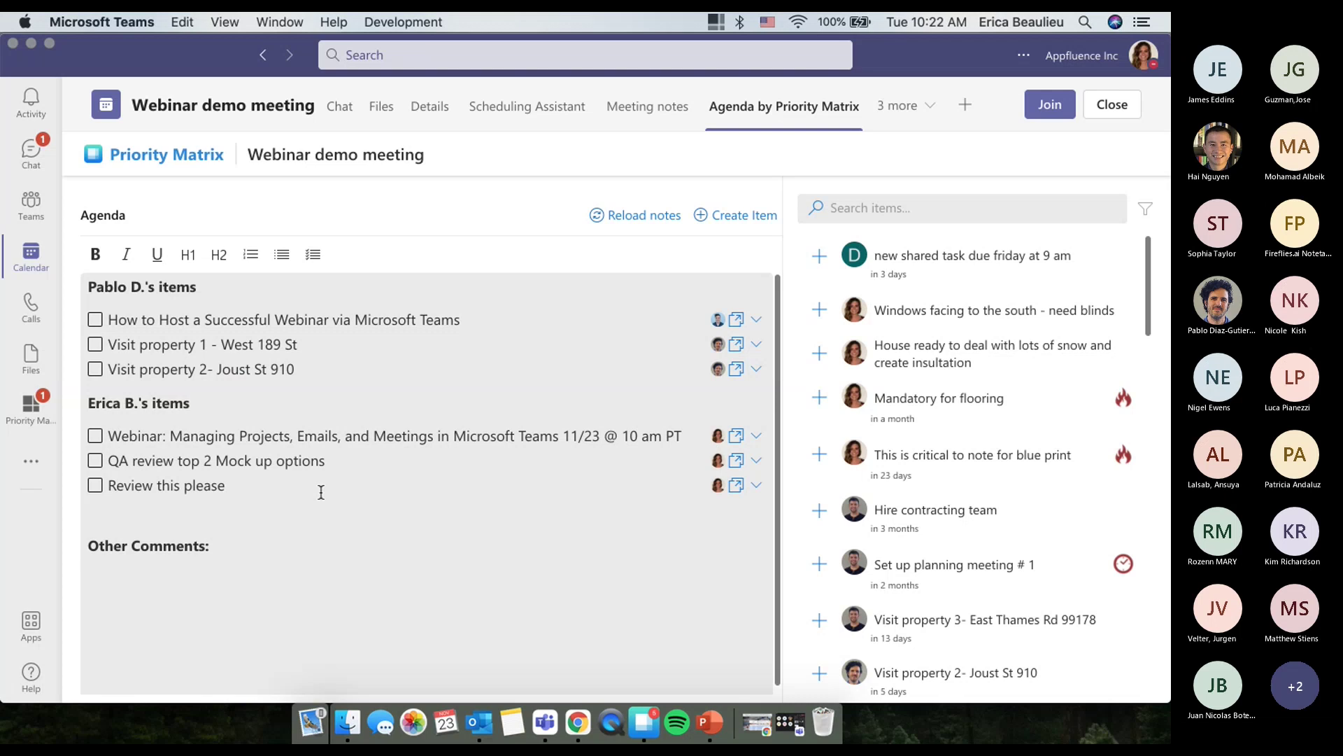
# Step: Look through the available Priority Matrix items and add "Mandatory for flooring" to the agenda below "Review this please"
pyautogui.click(300, 481)
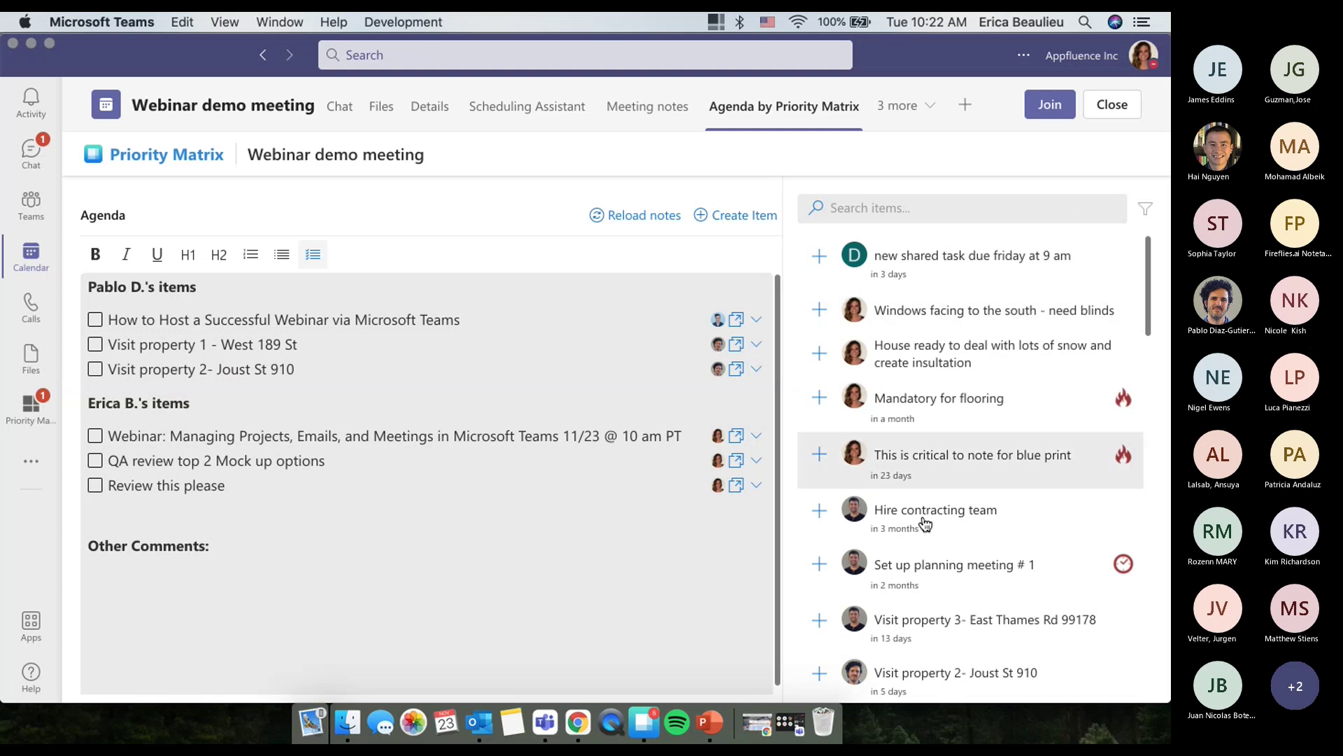
pyautogui.scroll(-4, 1150, 420)
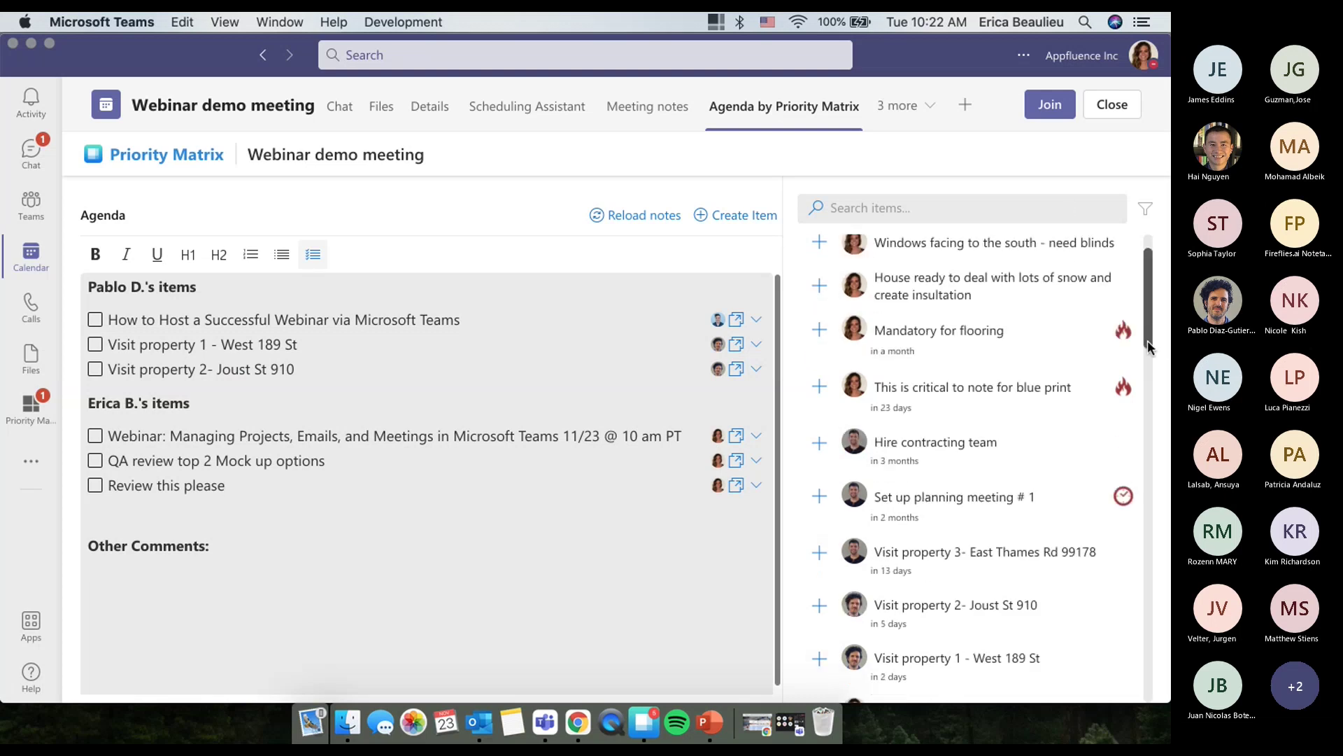
pyautogui.scroll(-5, 1150, 392)
pyautogui.scroll(10, 1149, 392)
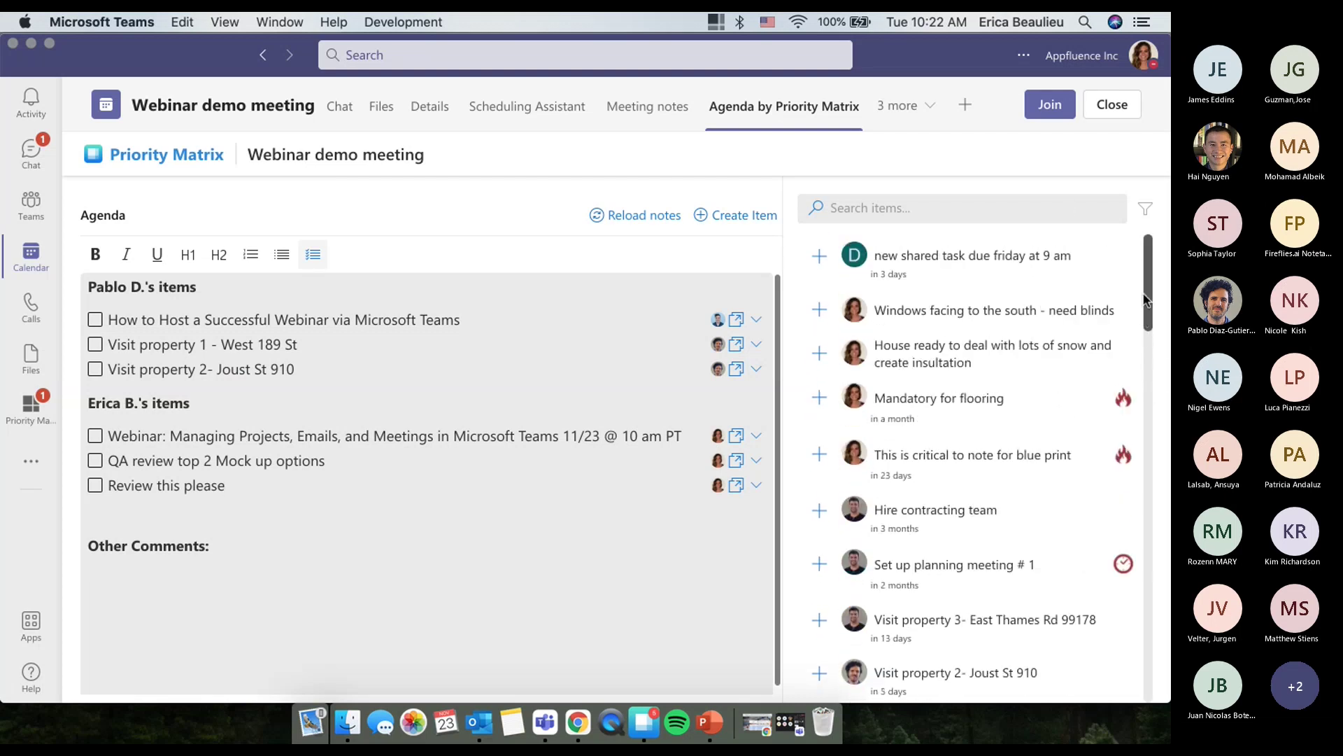
pyautogui.click(933, 208)
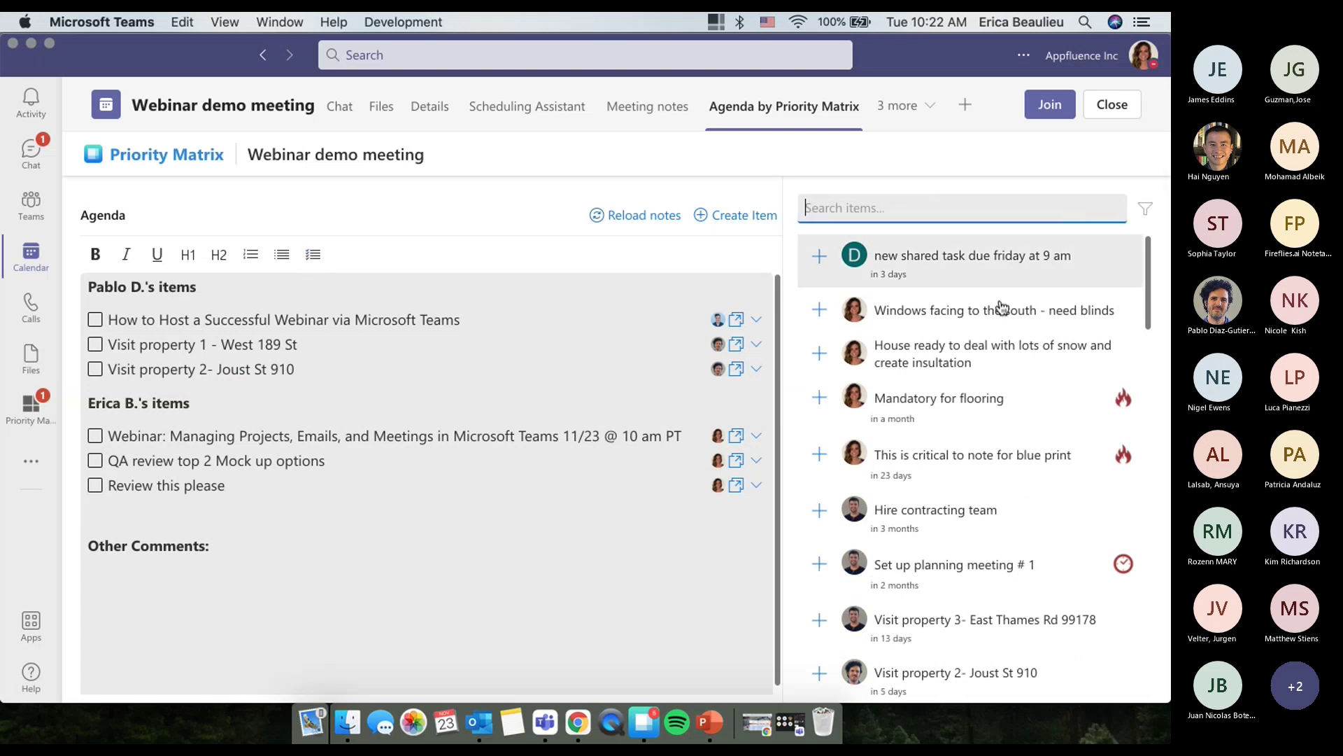
pyautogui.click(378, 486)
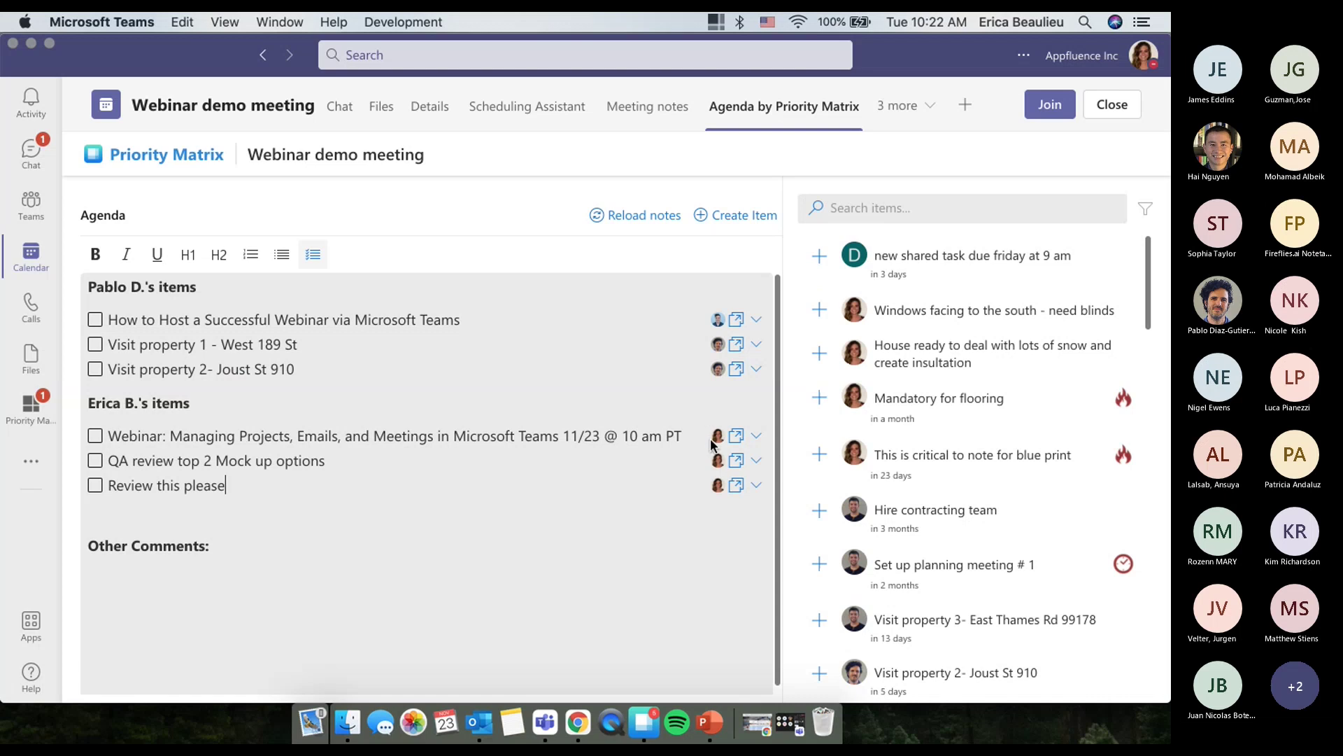
pyautogui.click(819, 398)
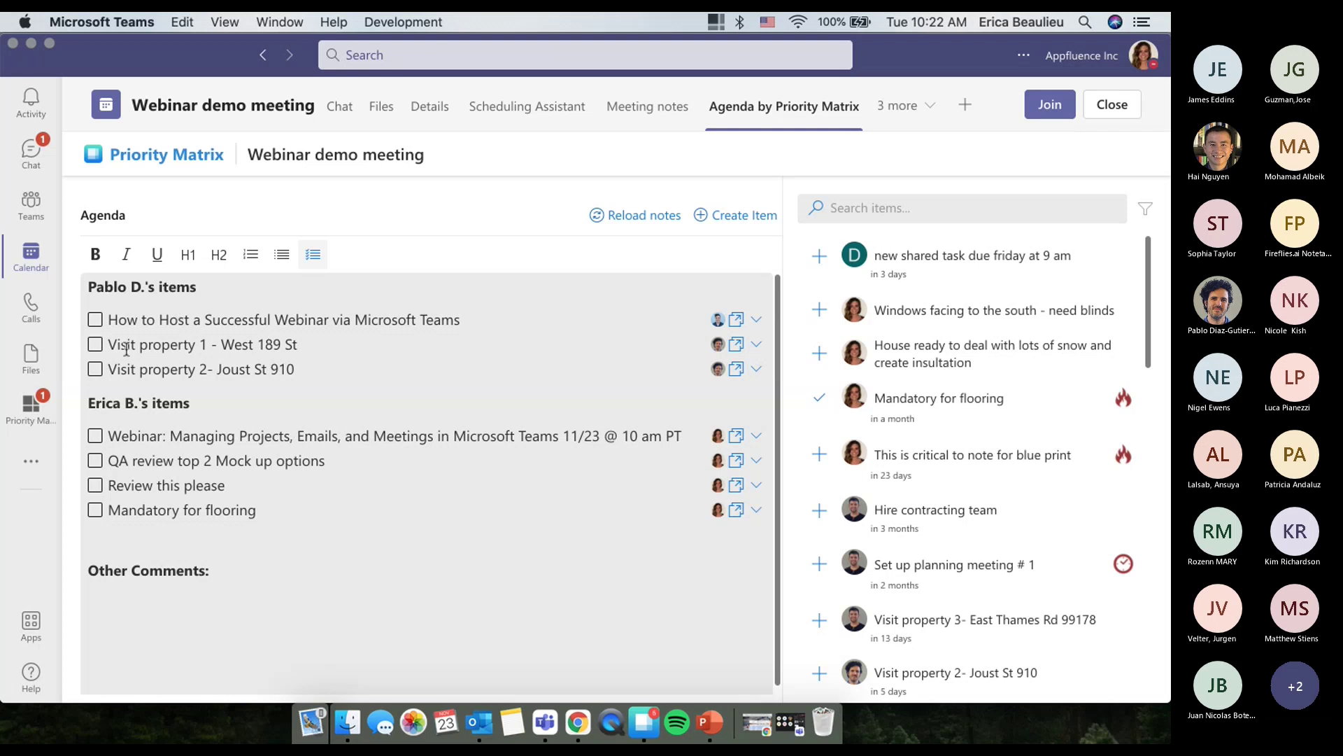
# Step: Check off "Mandatory for flooring" in the meeting agenda, and briefly show the new item form before returning to the agenda
pyautogui.click(96, 512)
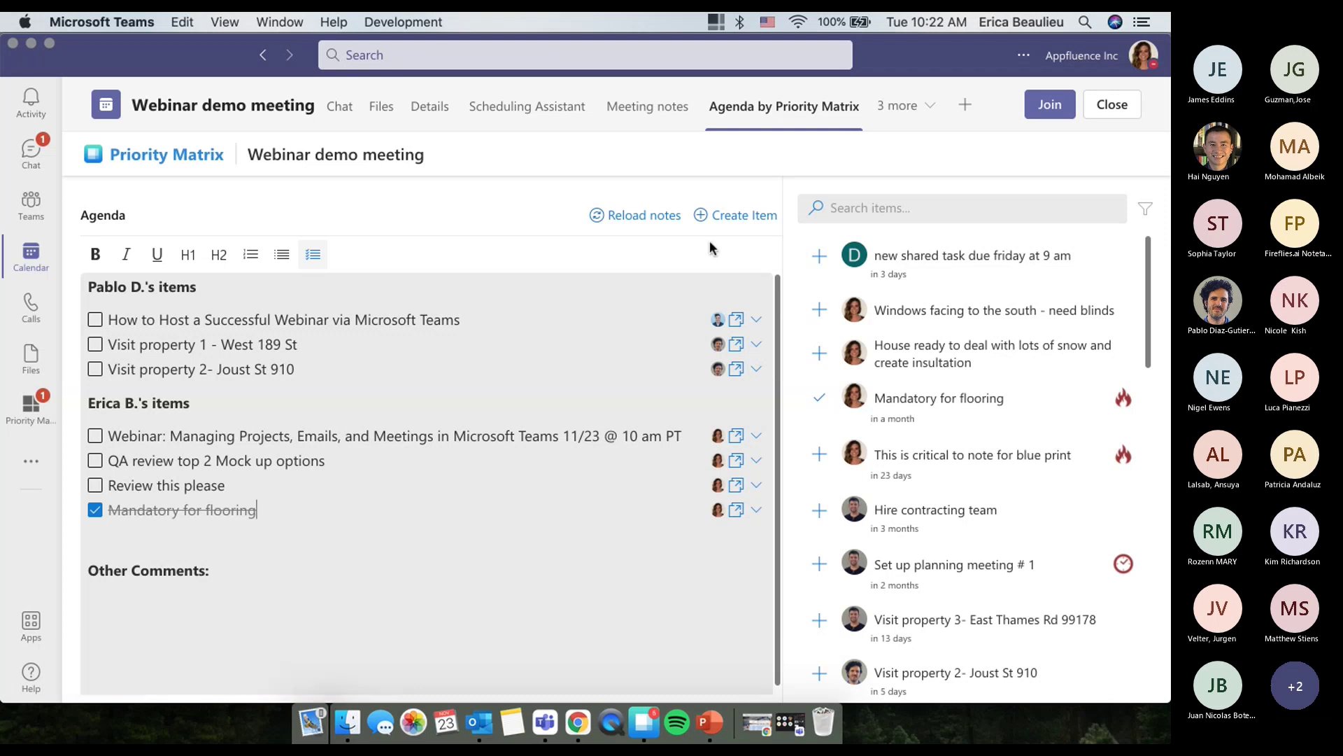
pyautogui.click(737, 216)
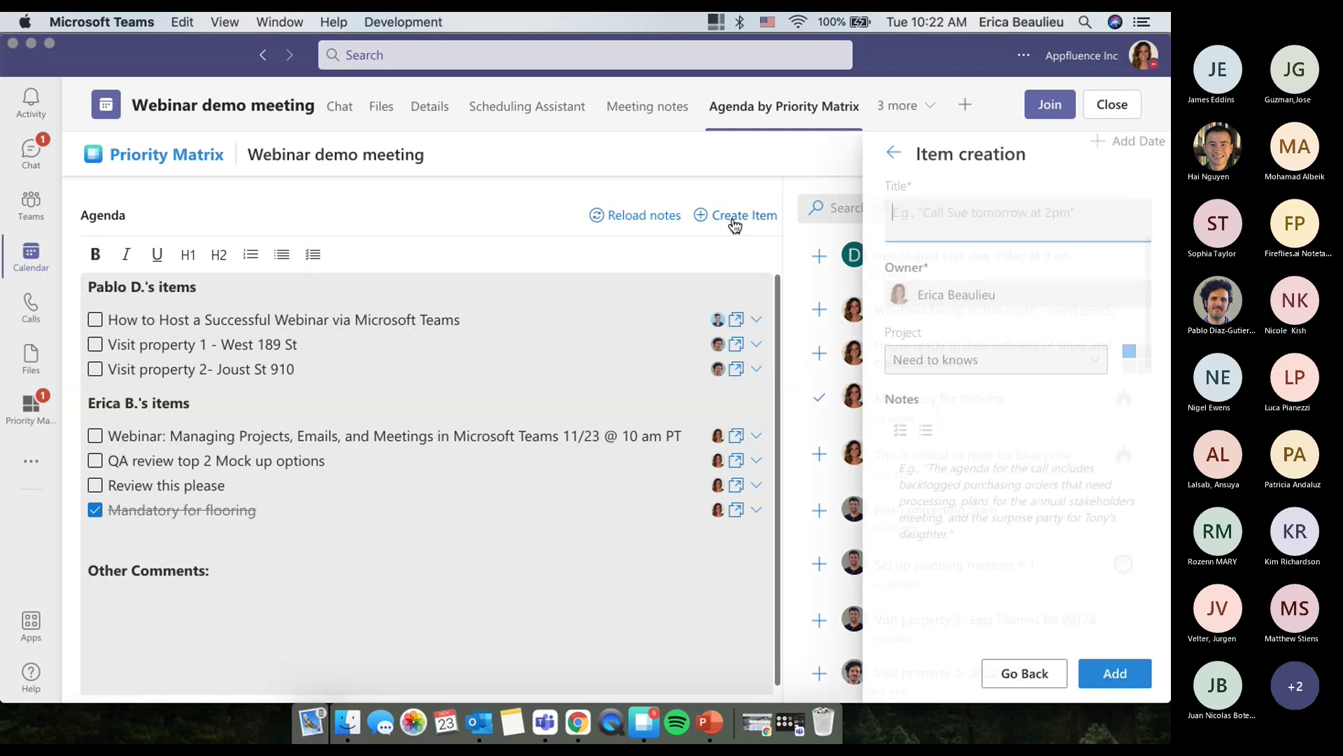
pyautogui.click(890, 152)
pyautogui.click(626, 320)
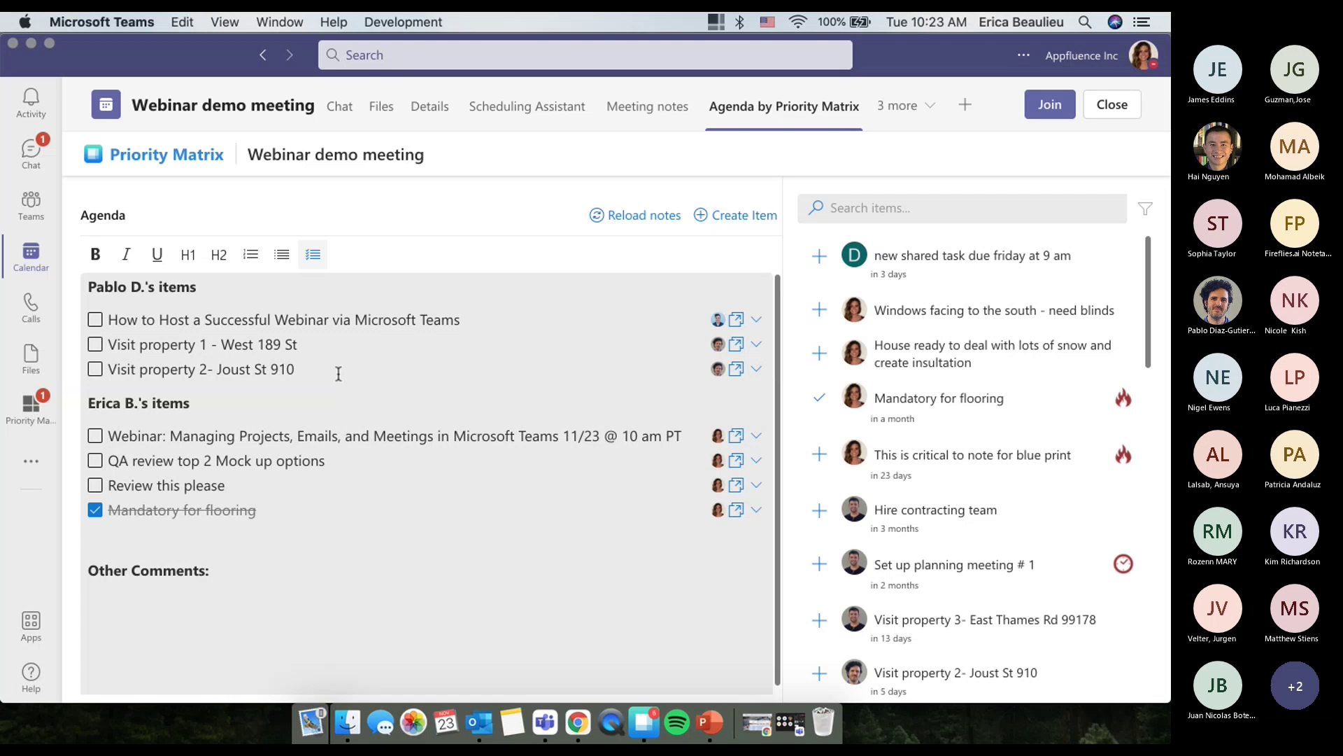
# Step: Switch to Outlook and create an action item from "Review this please" in the project's fourth quadrant, due 11/30/21
pyautogui.click(480, 724)
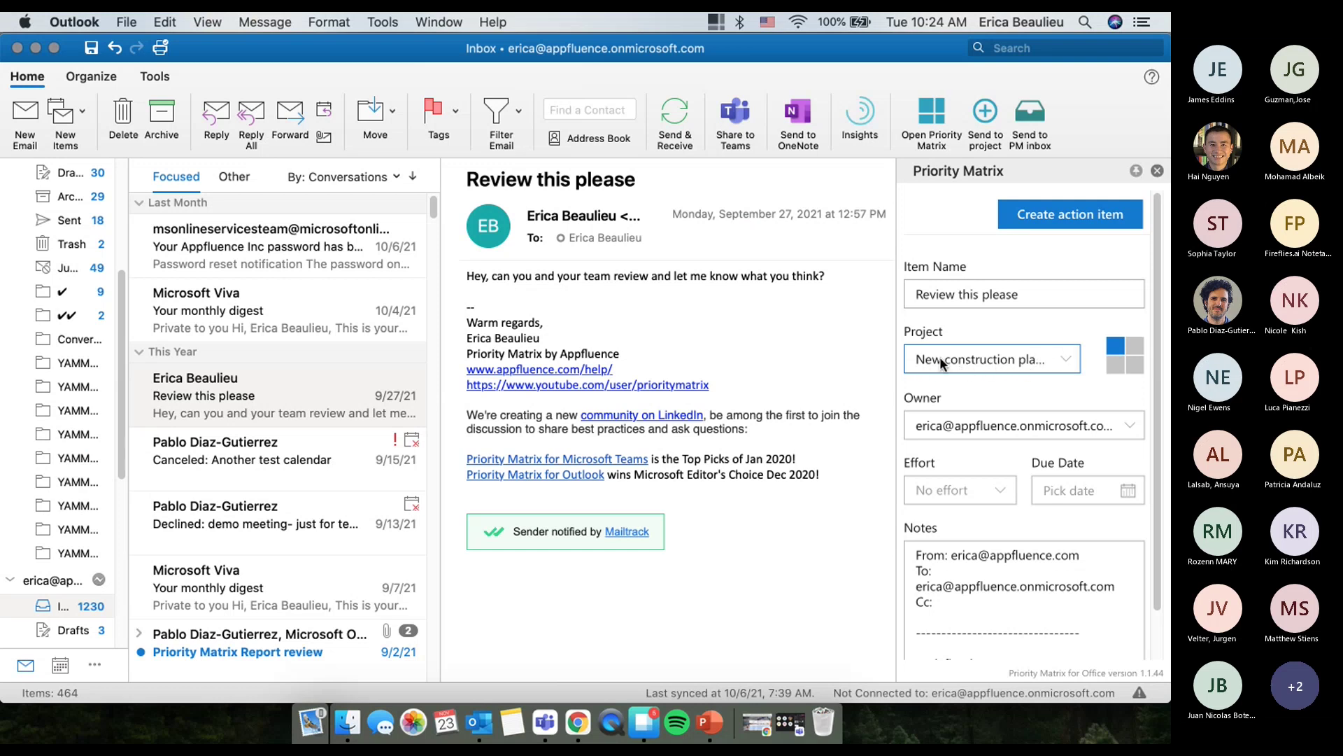
pyautogui.click(1134, 366)
pyautogui.click(1127, 489)
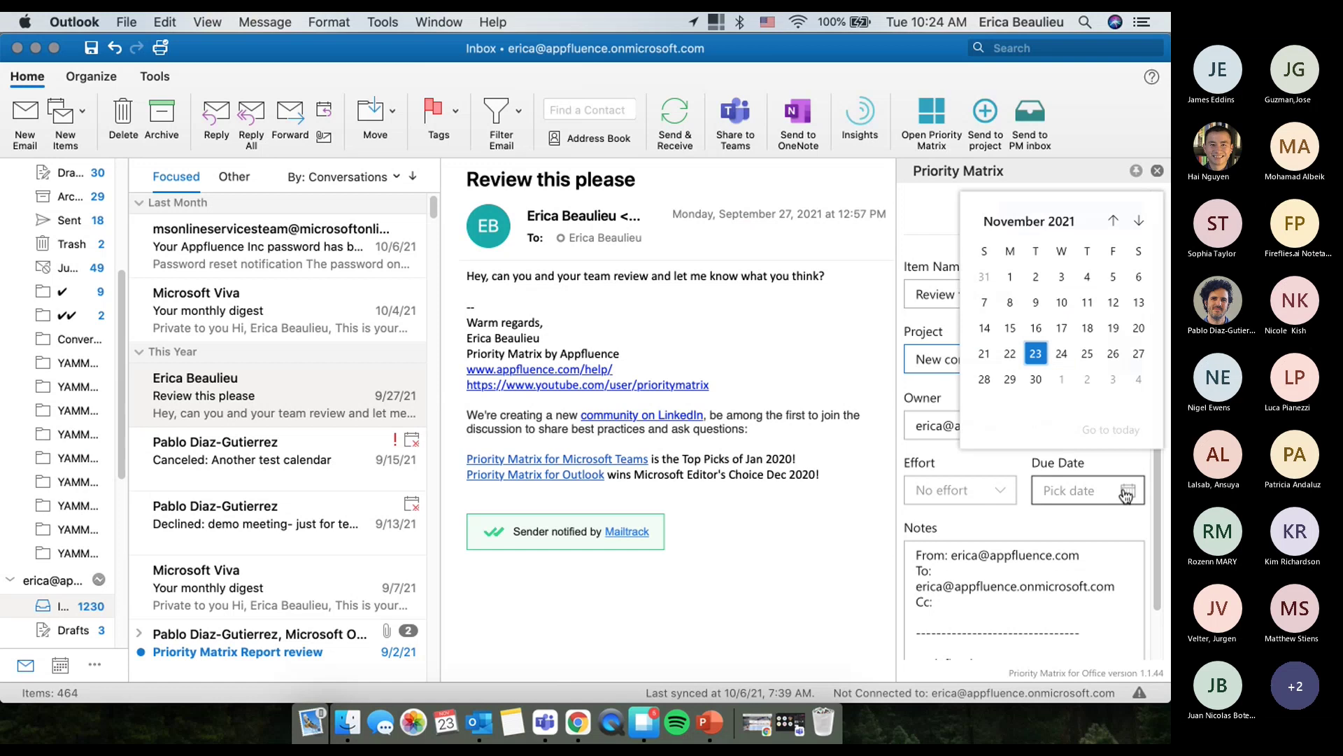
pyautogui.click(1036, 379)
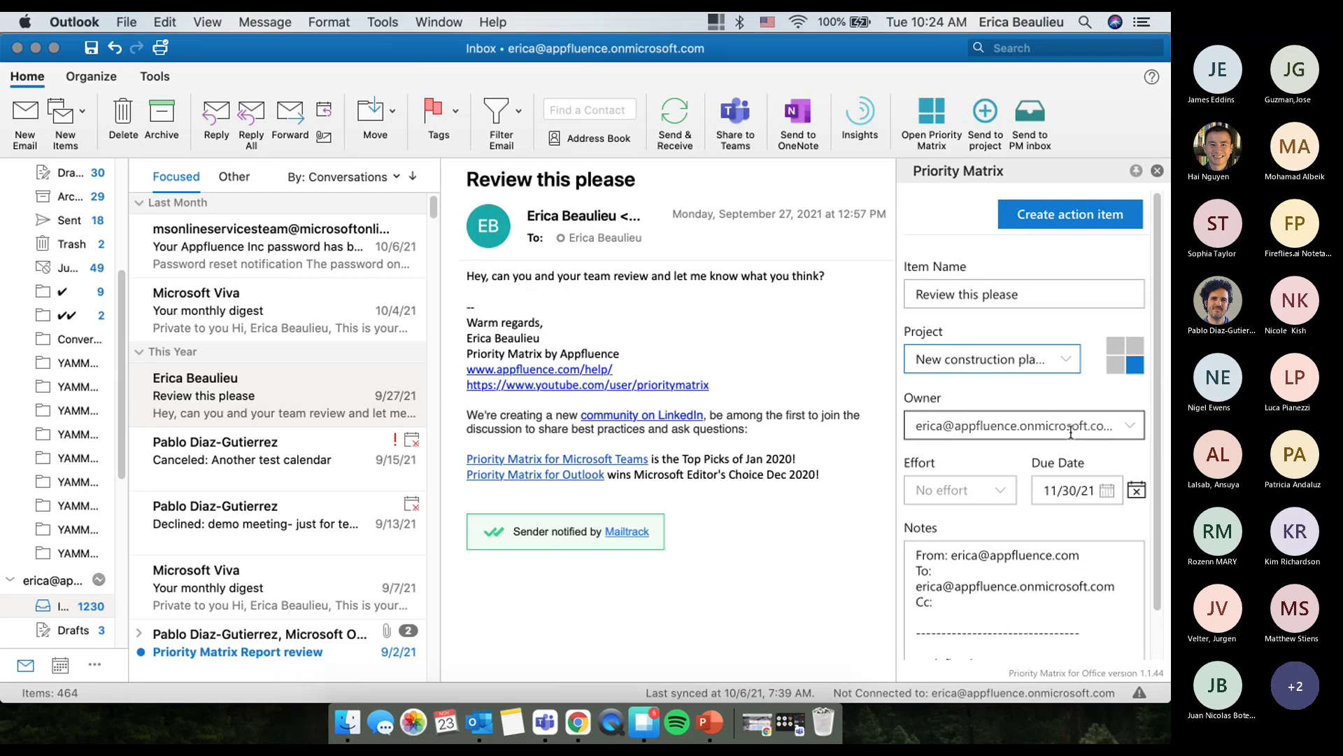
pyautogui.click(1104, 224)
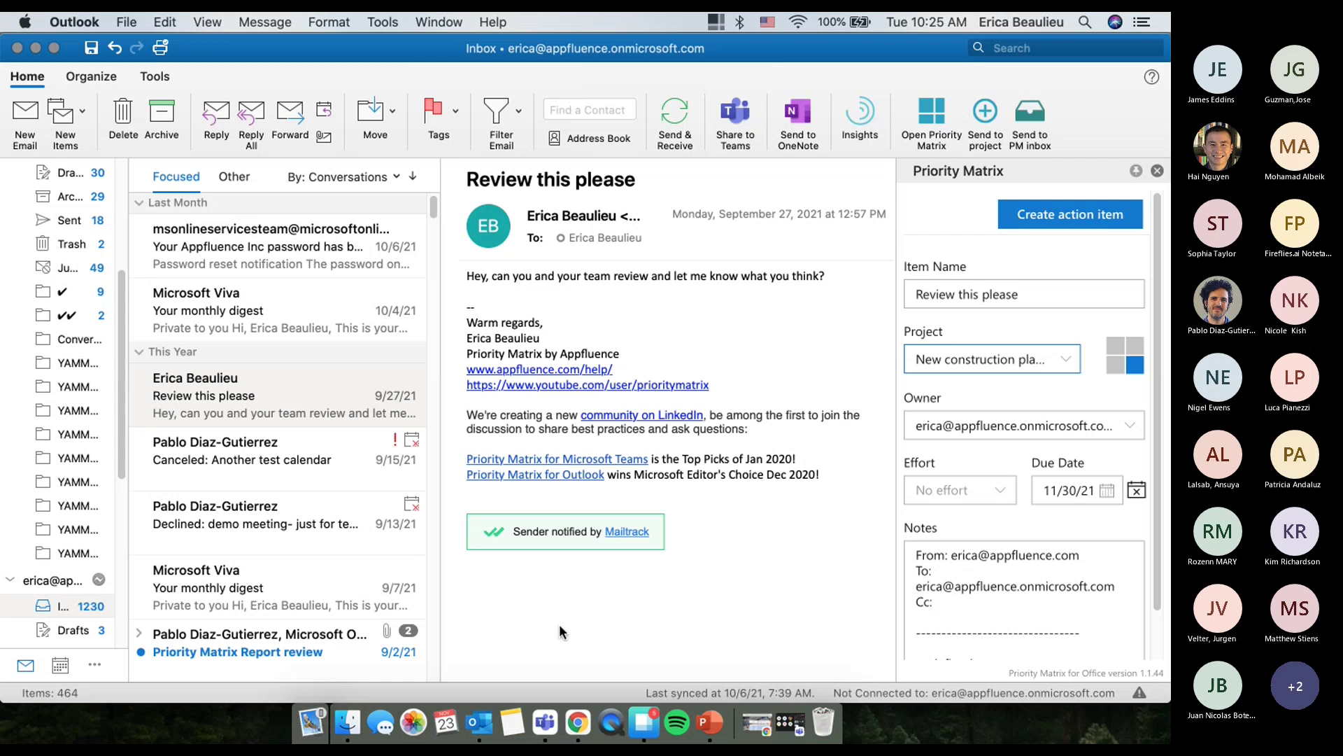
# Step: Switch back to Teams, show the construction planning project in the Priority Matrix app, and display the full project list
pyautogui.click(544, 725)
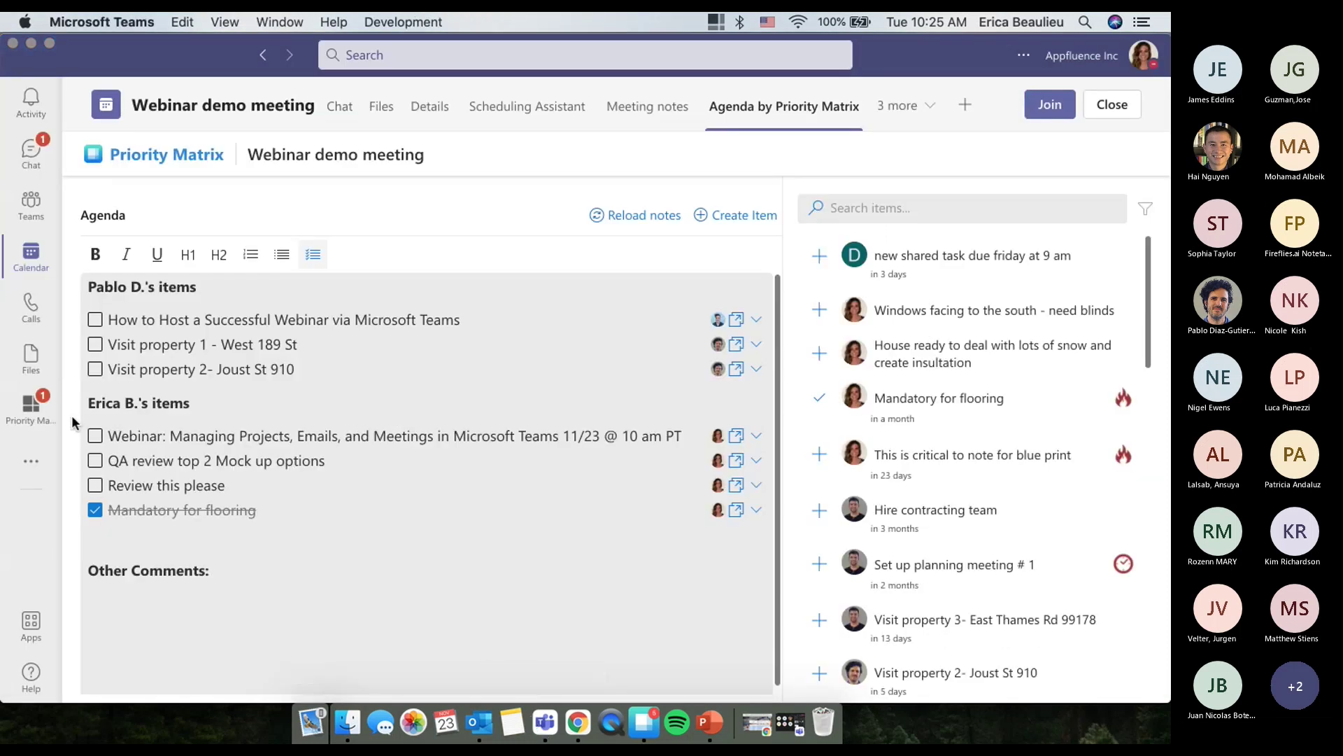
pyautogui.click(31, 406)
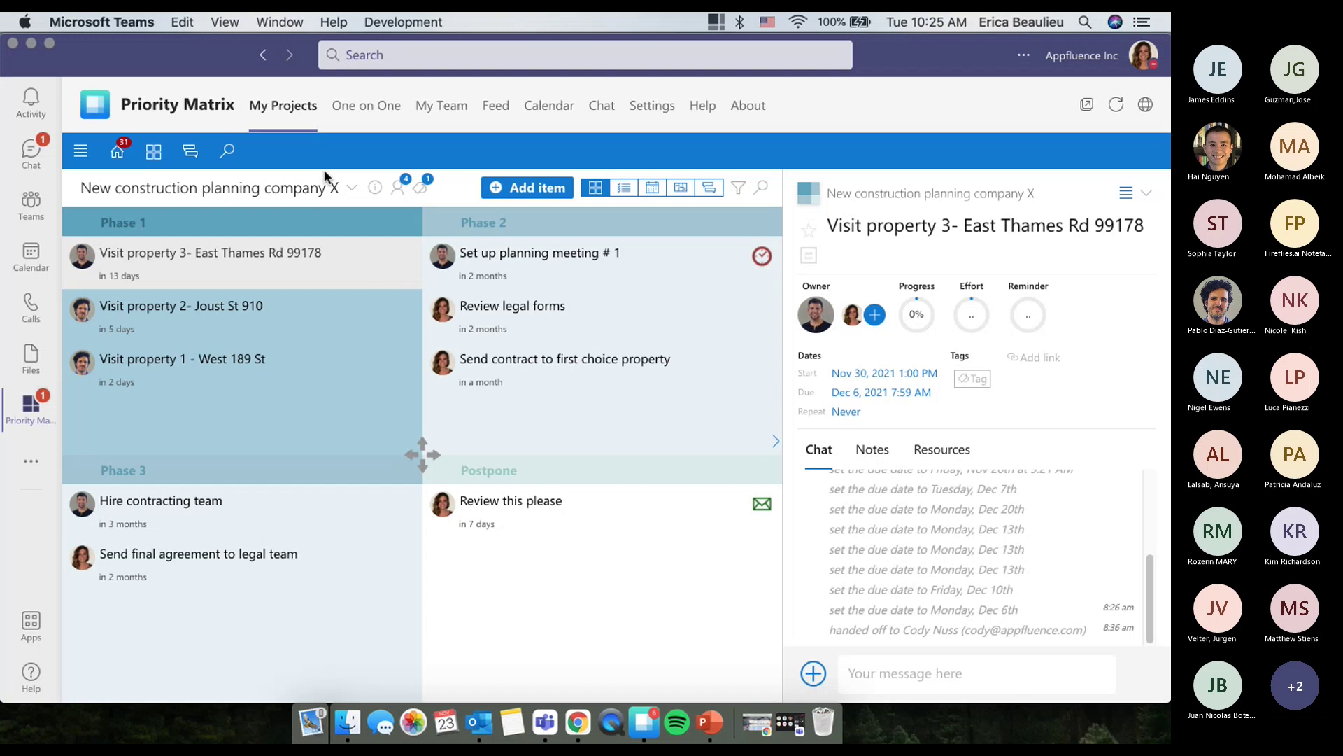
pyautogui.click(154, 152)
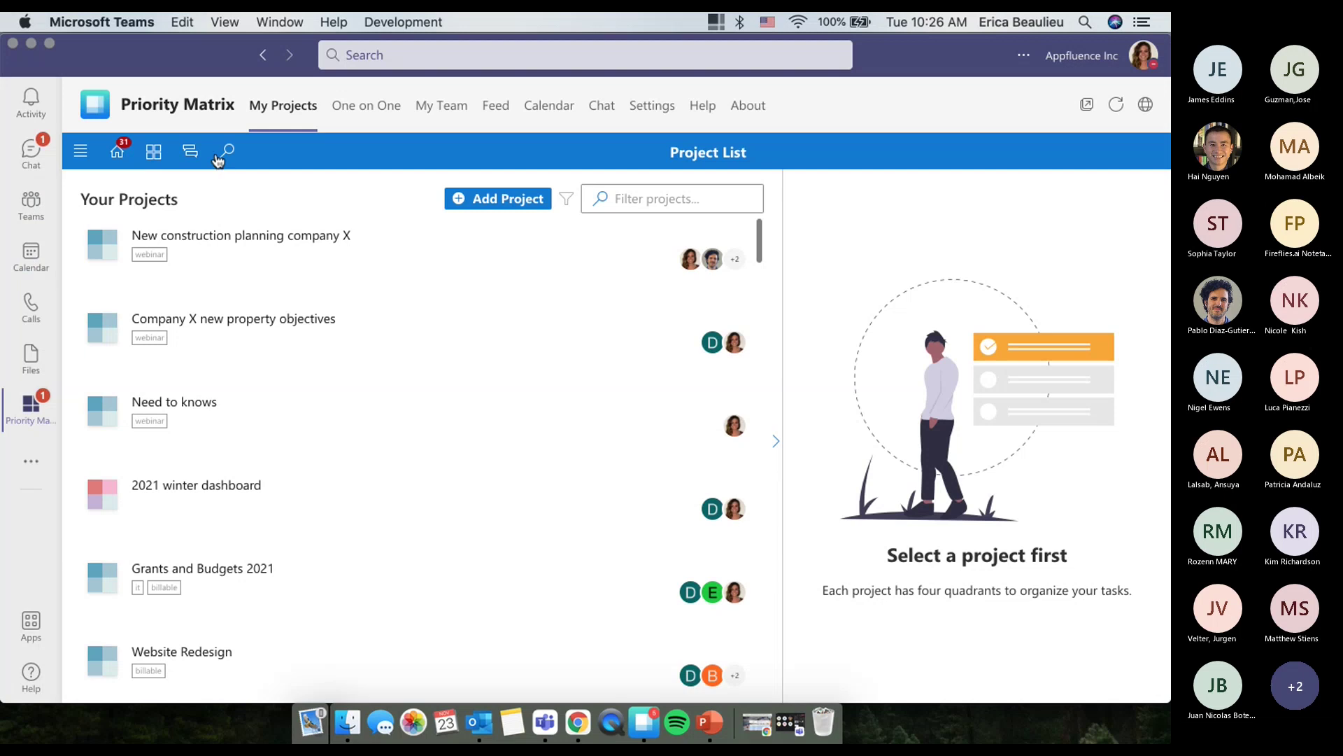
# Step: Show the Priority Matrix home page and examine its Agenda of upcoming items and meetings
pyautogui.click(120, 152)
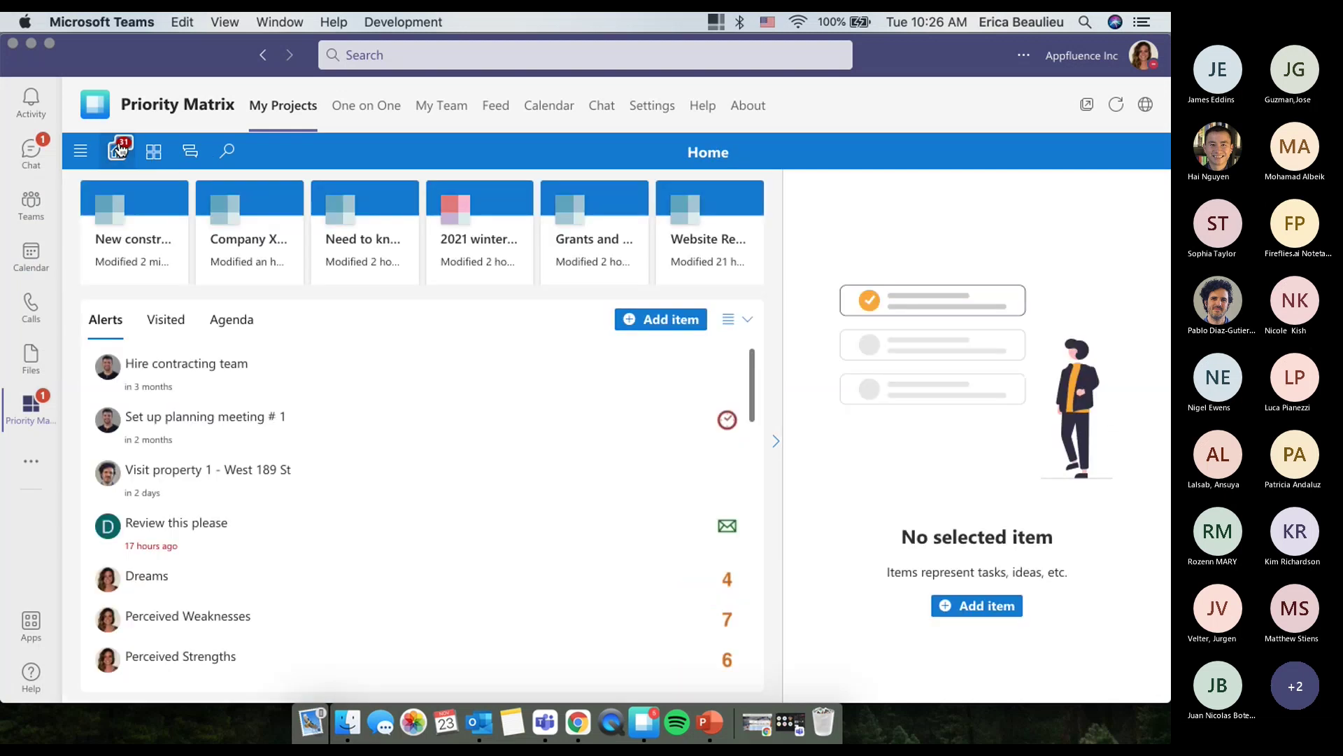
pyautogui.click(232, 326)
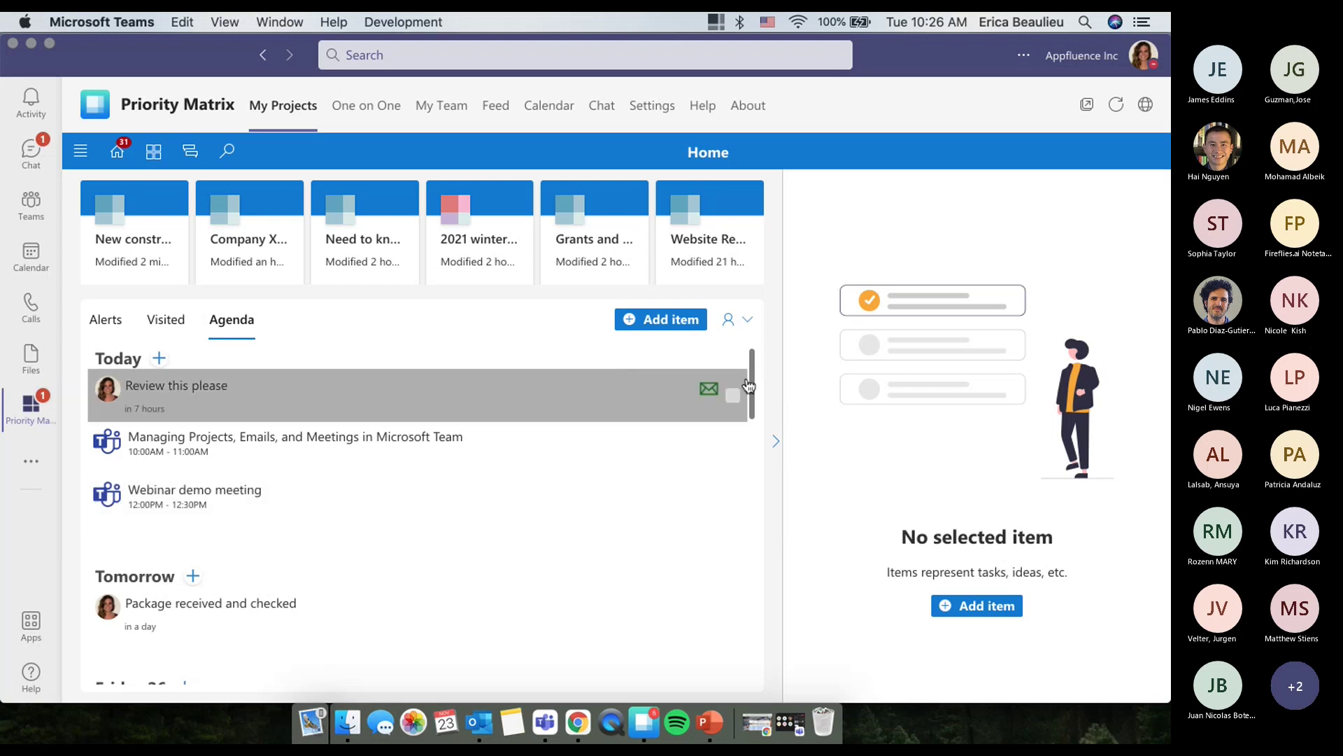
pyautogui.moveTo(749, 385)
pyautogui.mouseDown()
pyautogui.moveTo(756, 483)
pyautogui.moveTo(746, 385)
pyautogui.mouseUp()
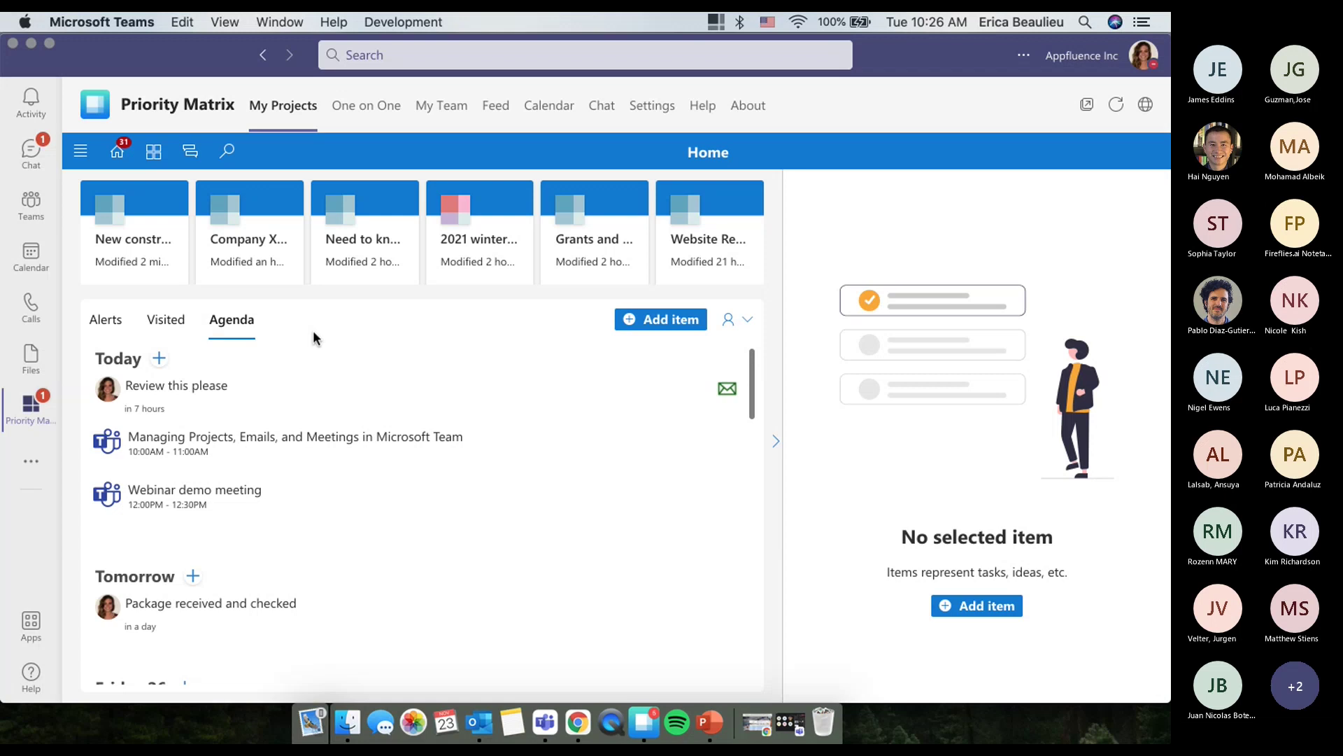
# Step: Open the item search, enlarge the Priority Matrix results area, and sort the items by due date
pyautogui.click(228, 156)
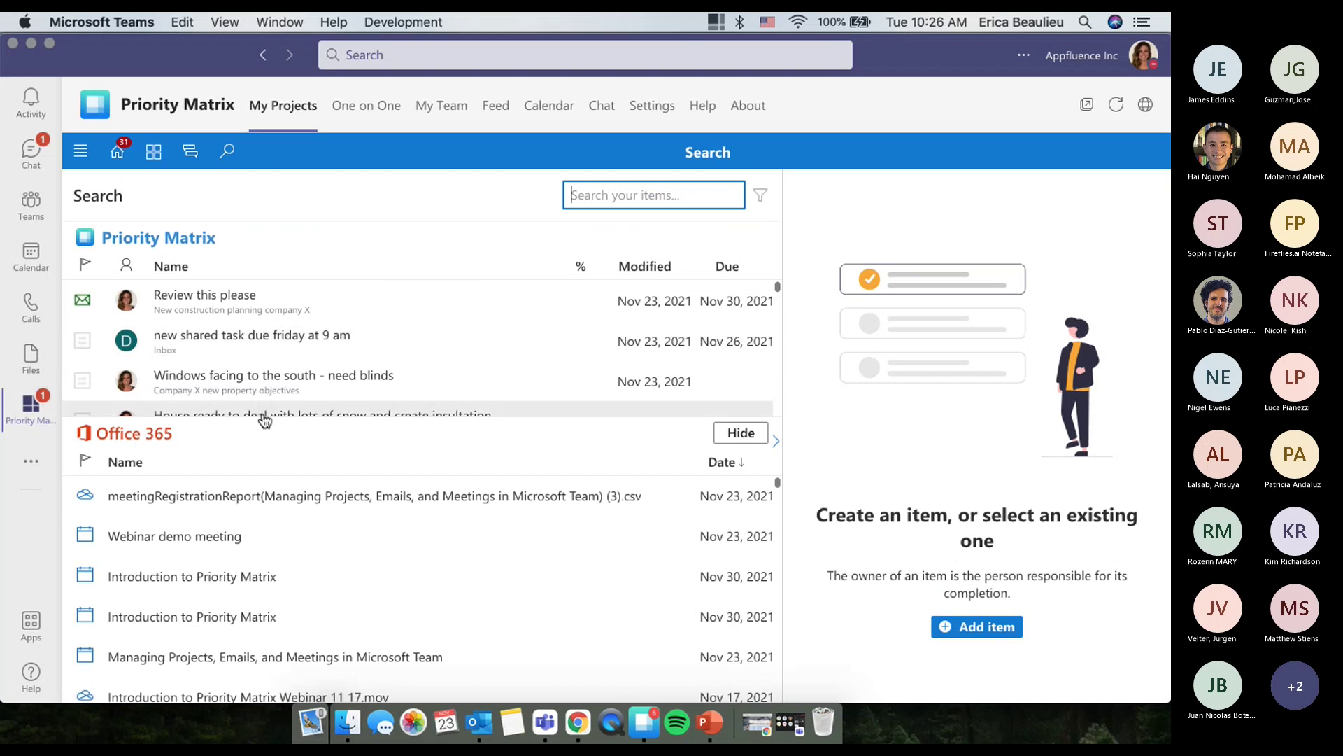
pyautogui.moveTo(262, 426); pyautogui.dragTo(258, 534)
pyautogui.click(727, 268)
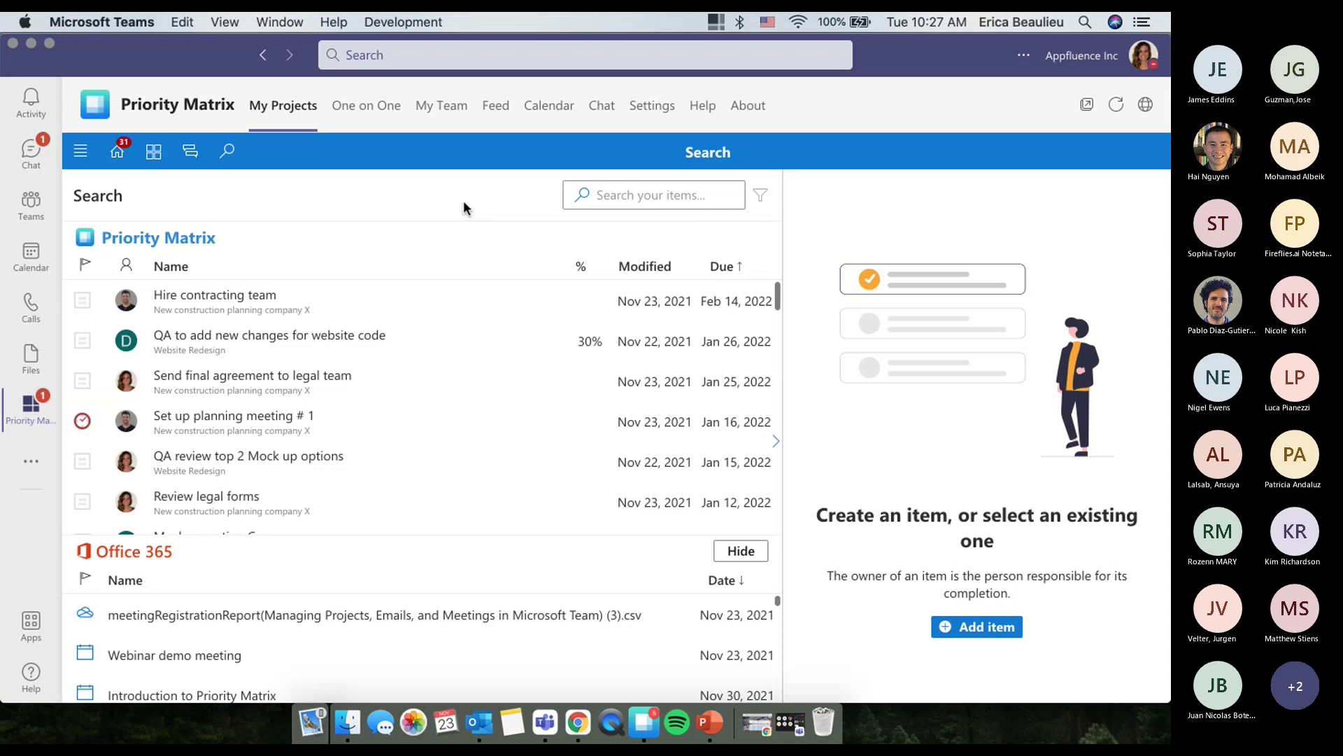
# Step: Filter the item search to the demo user listed among the Other Collaborators
pyautogui.click(765, 201)
pyautogui.click(950, 480)
pyautogui.scroll(-10, 950, 480)
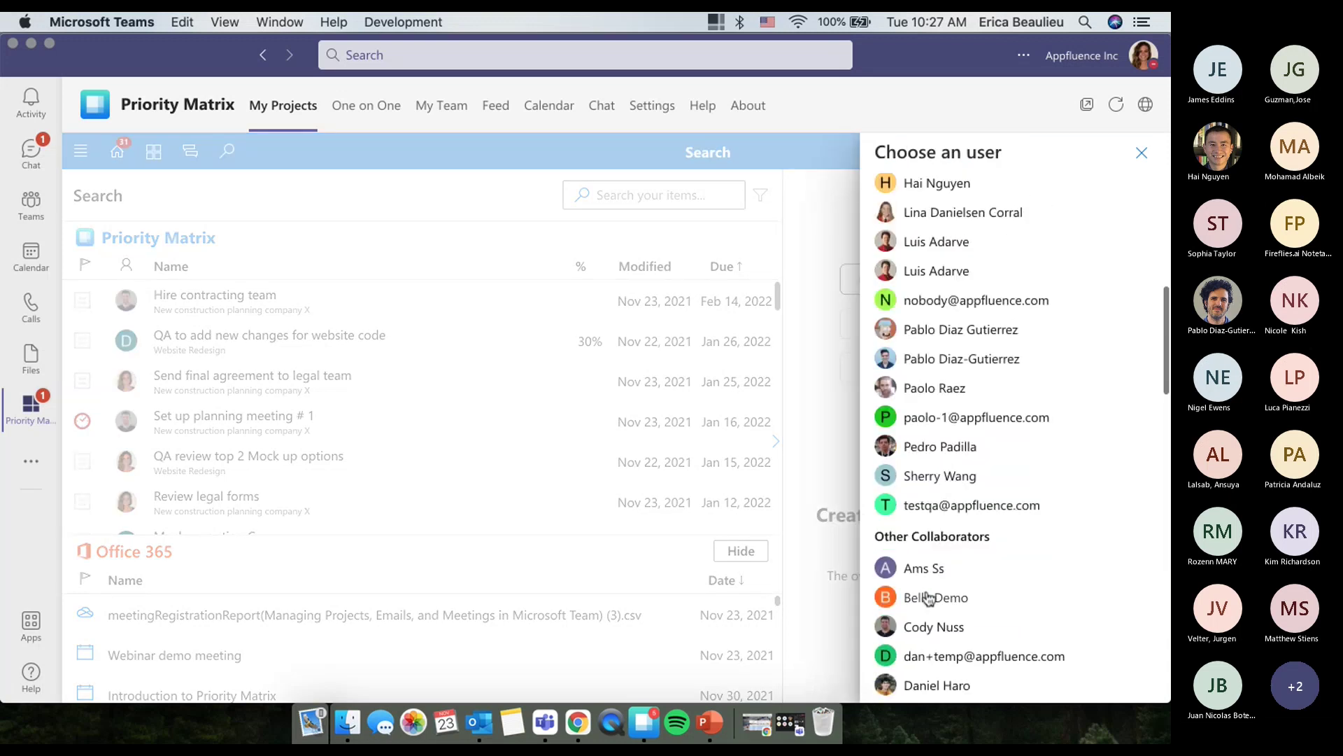
pyautogui.click(928, 599)
pyautogui.click(1141, 152)
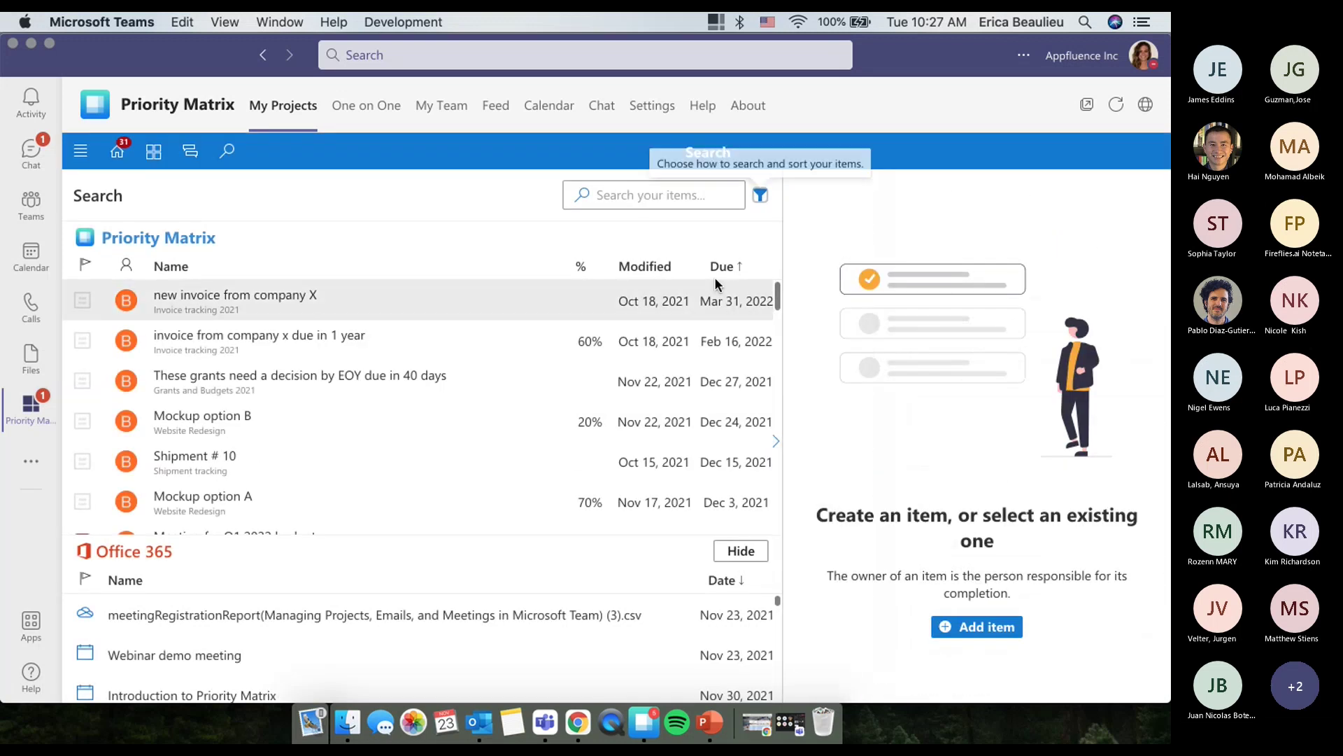
# Step: Look through the filtered items and show the details of "what are the new grants we will get in 2022?"
pyautogui.moveTo(774, 300); pyautogui.dragTo(774, 352)
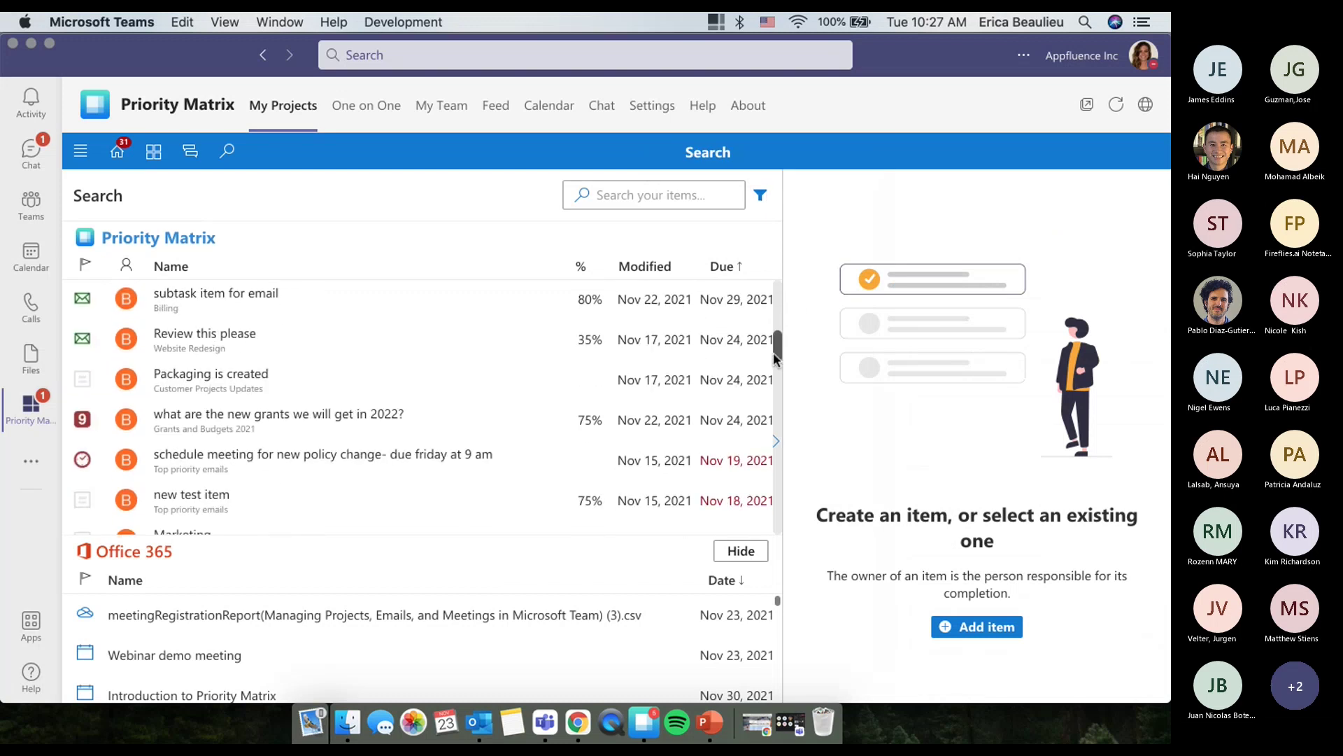
pyautogui.click(412, 435)
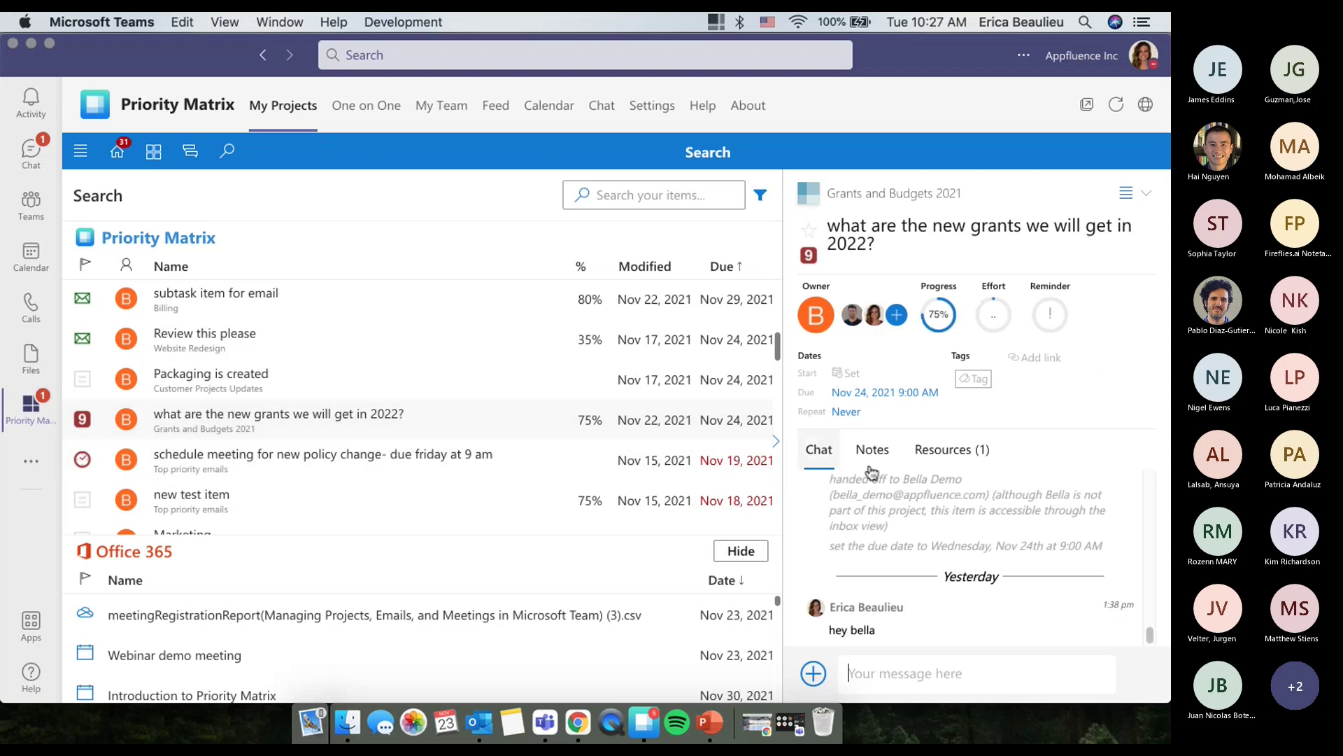
# Step: In the chat of "Packaging is created", post "is this on track?" and a command reminding the item's owner in 10 minutes
pyautogui.click(674, 393)
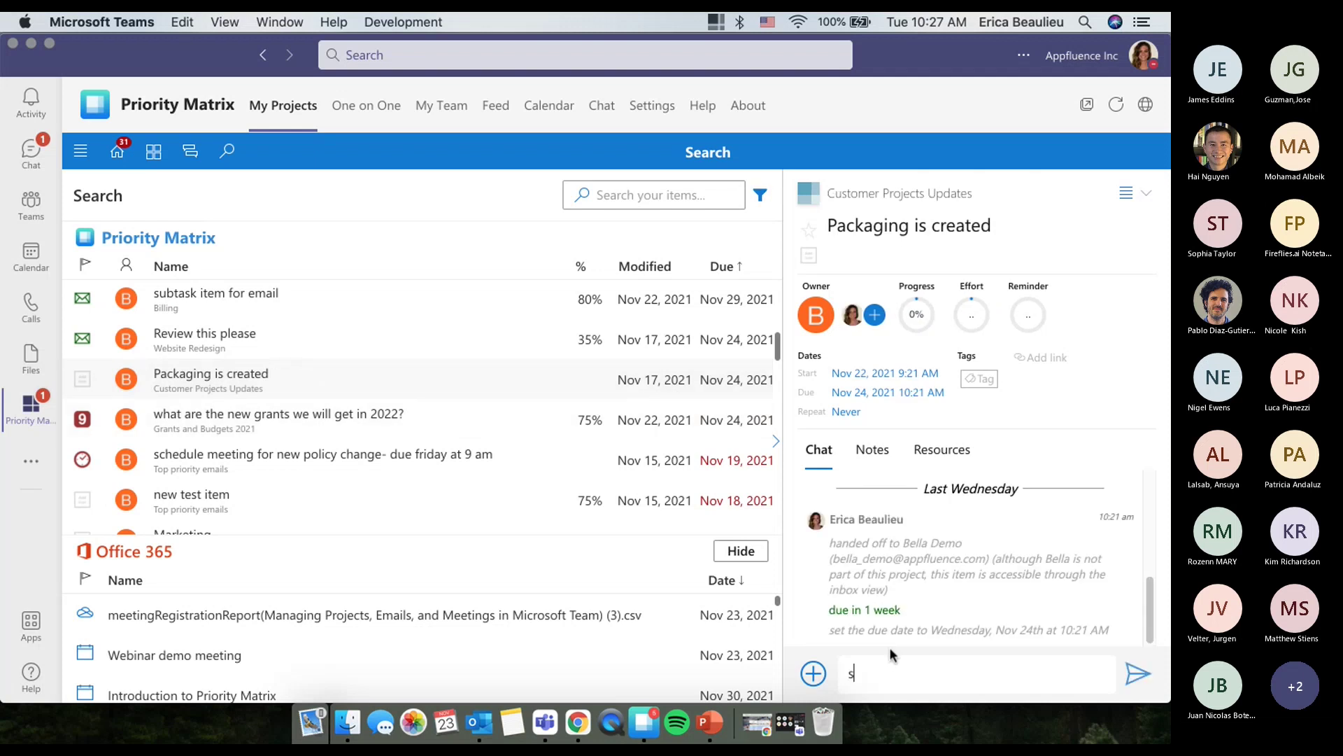
pyautogui.write('is this on track')
pyautogui.press('BackSpace')
pyautogui.write('ck?')
pyautogui.press('Return')
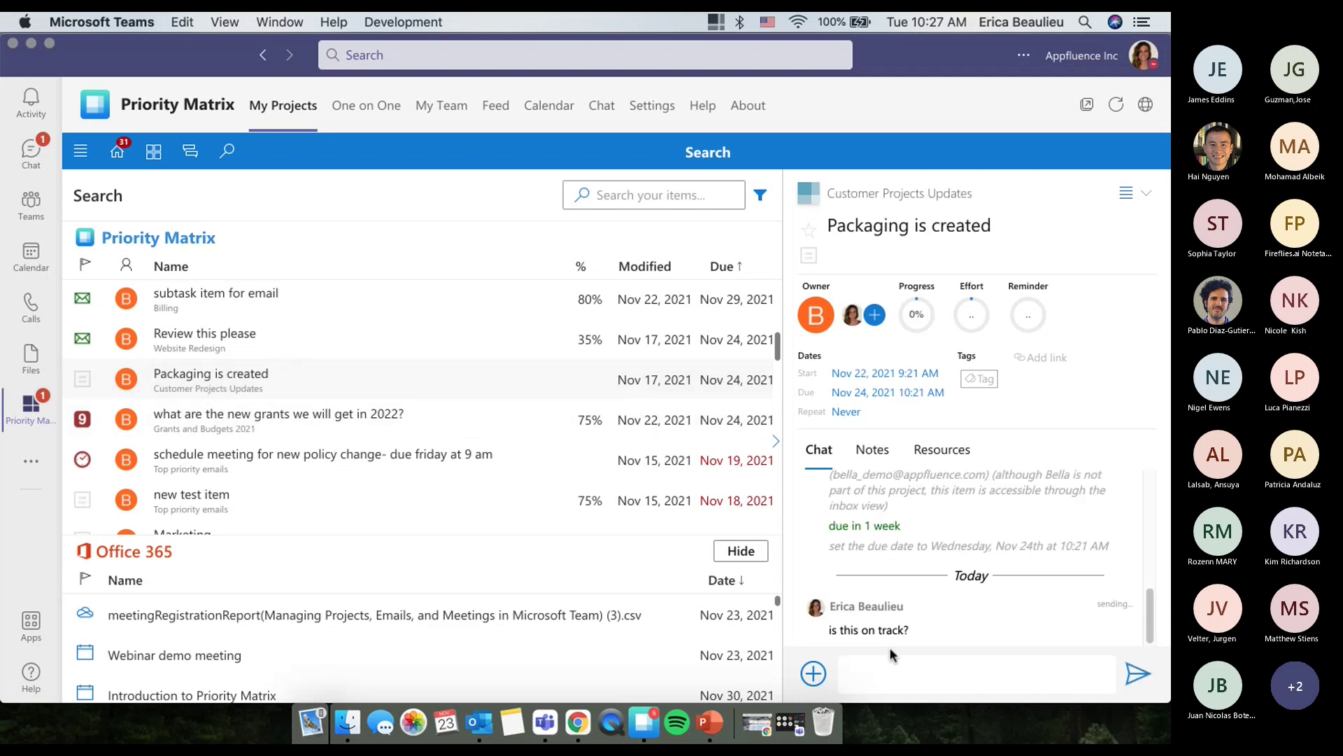
pyautogui.write('remind bella in 10 minutes')
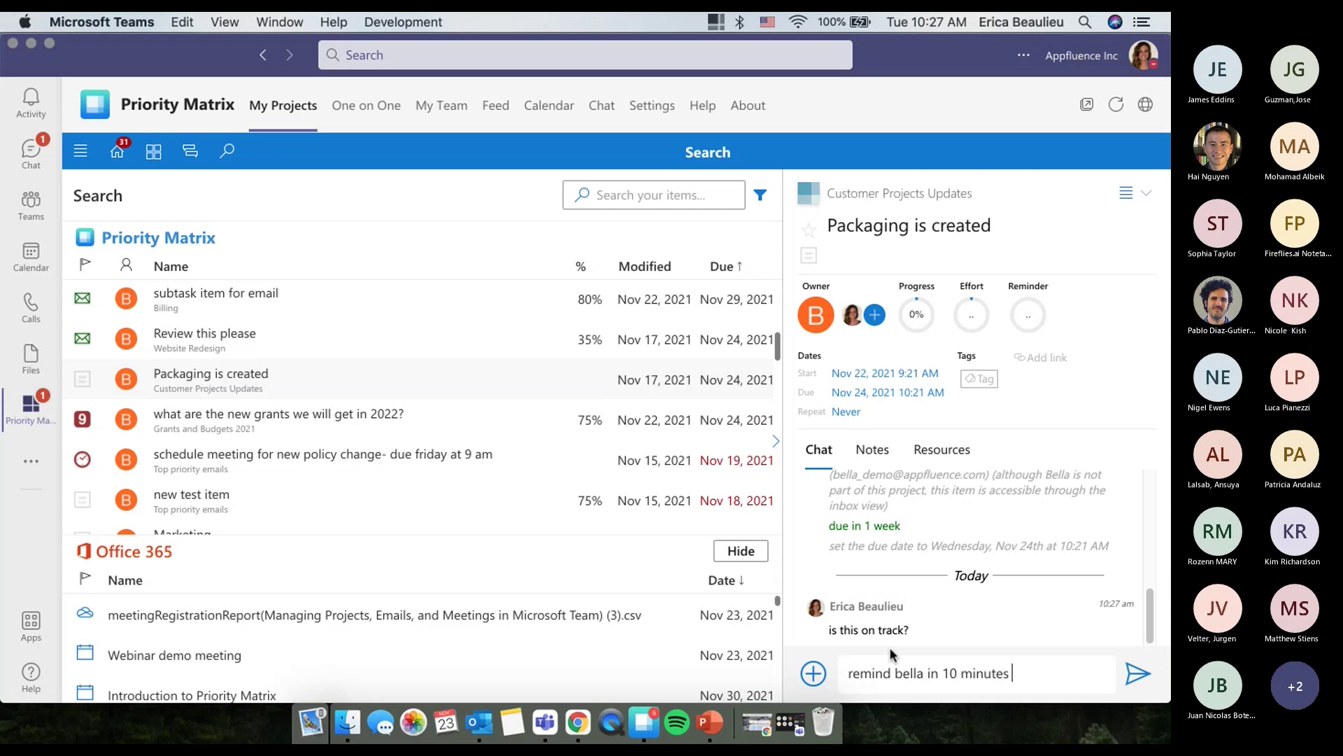
pyautogui.press('Return')
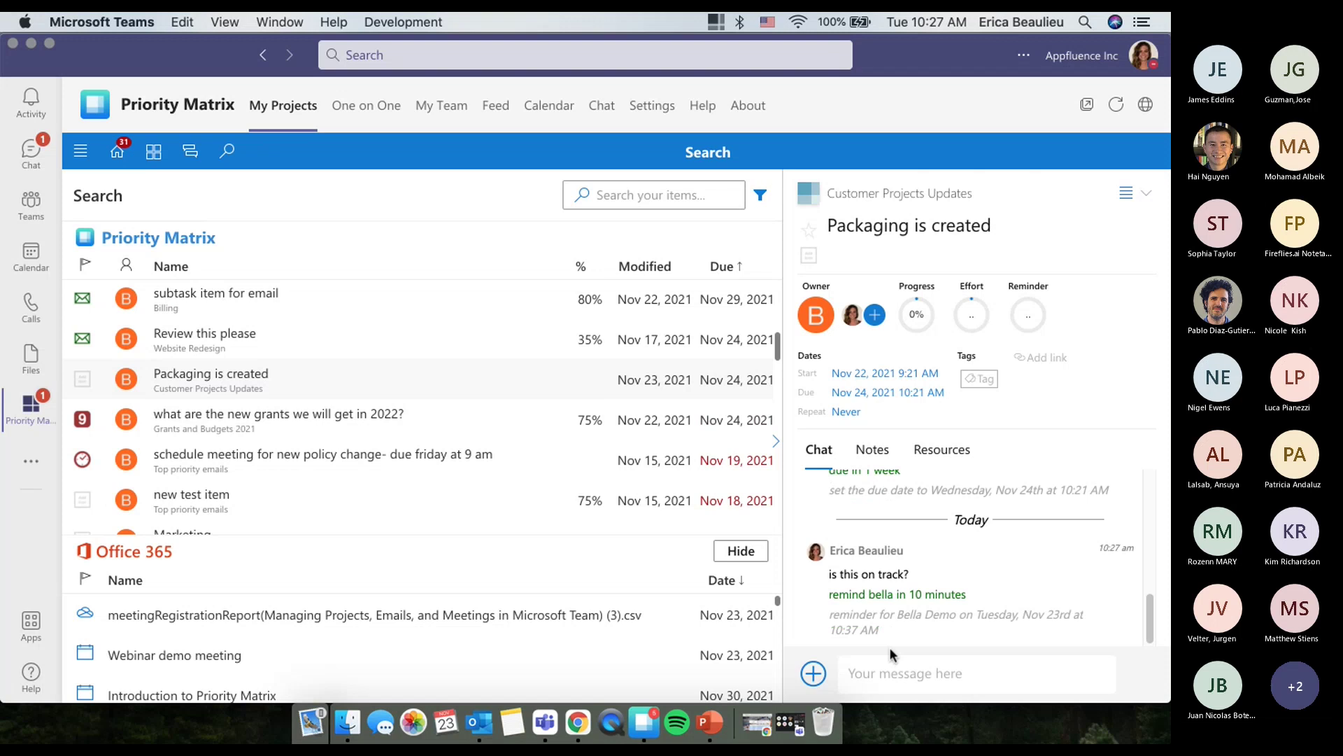
# Step: Open the "New construction planning company X" project and display it as a Gantt chart on the Month scale
pyautogui.click(148, 154)
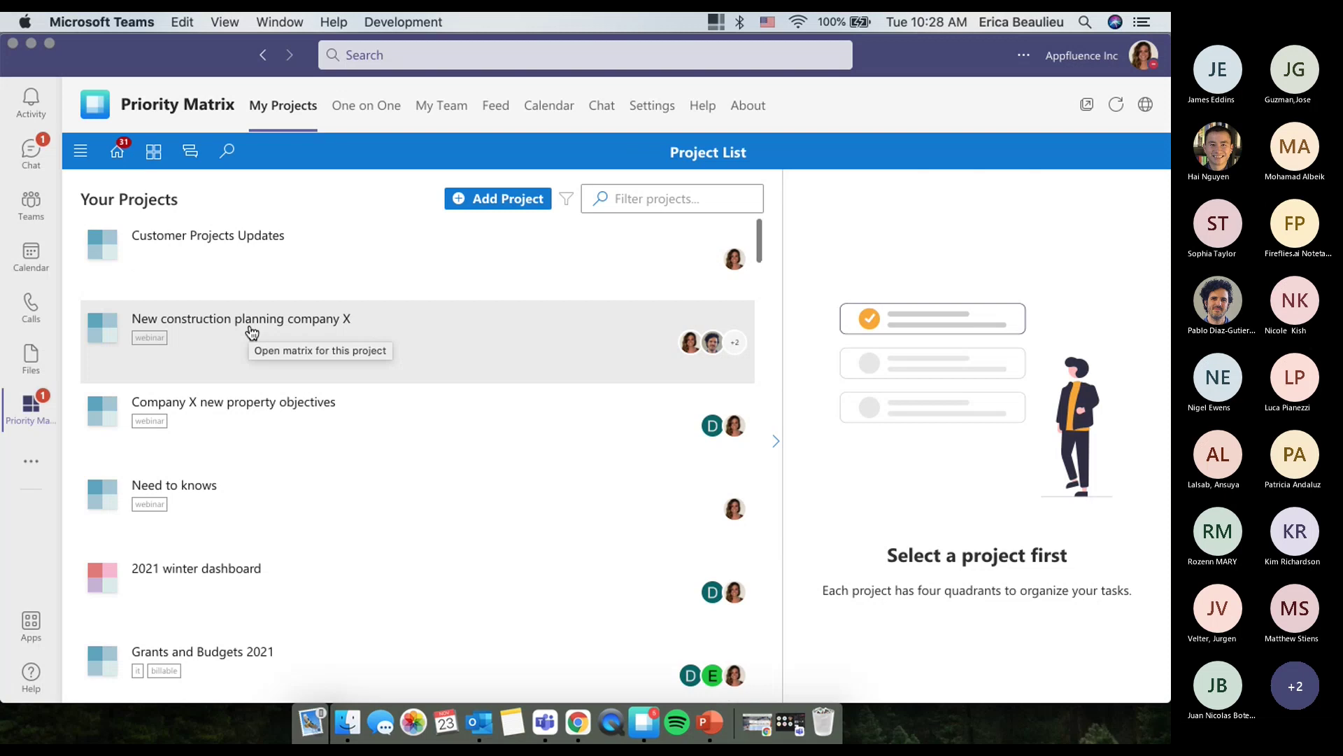
pyautogui.click(252, 331)
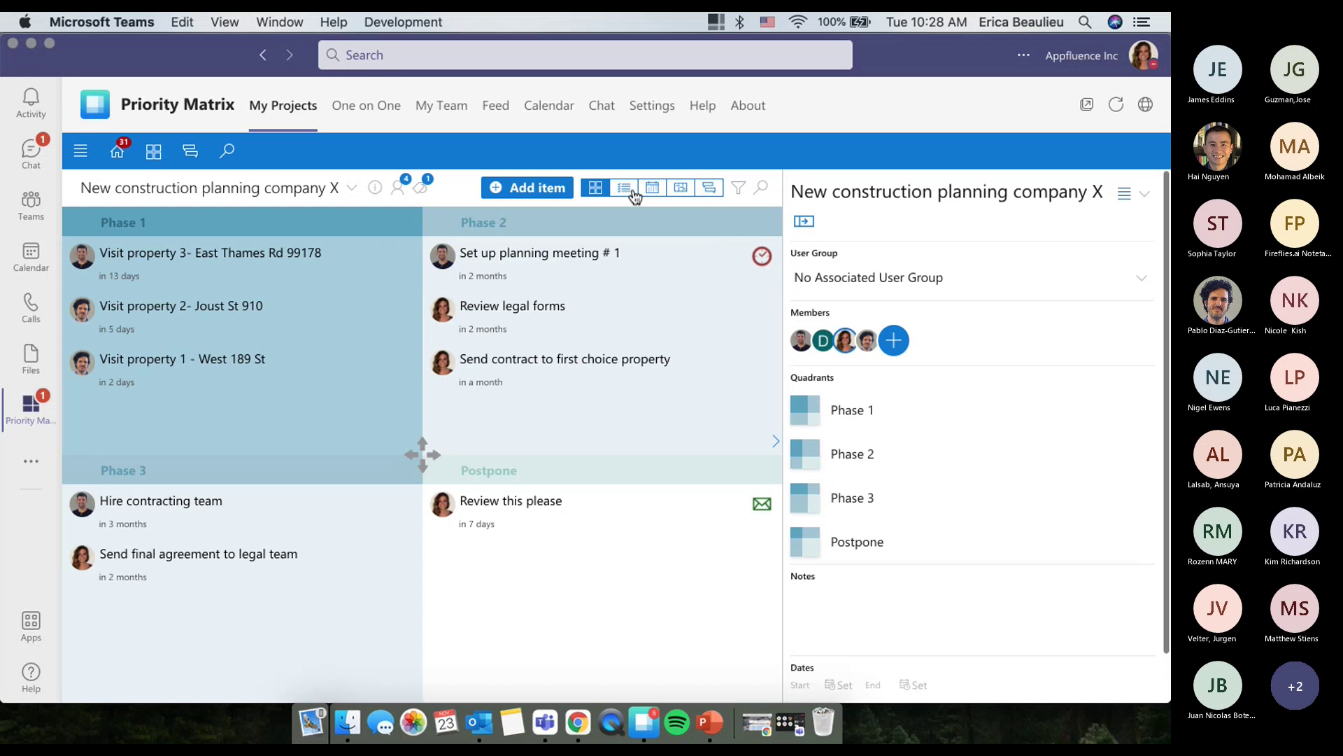
pyautogui.click(681, 190)
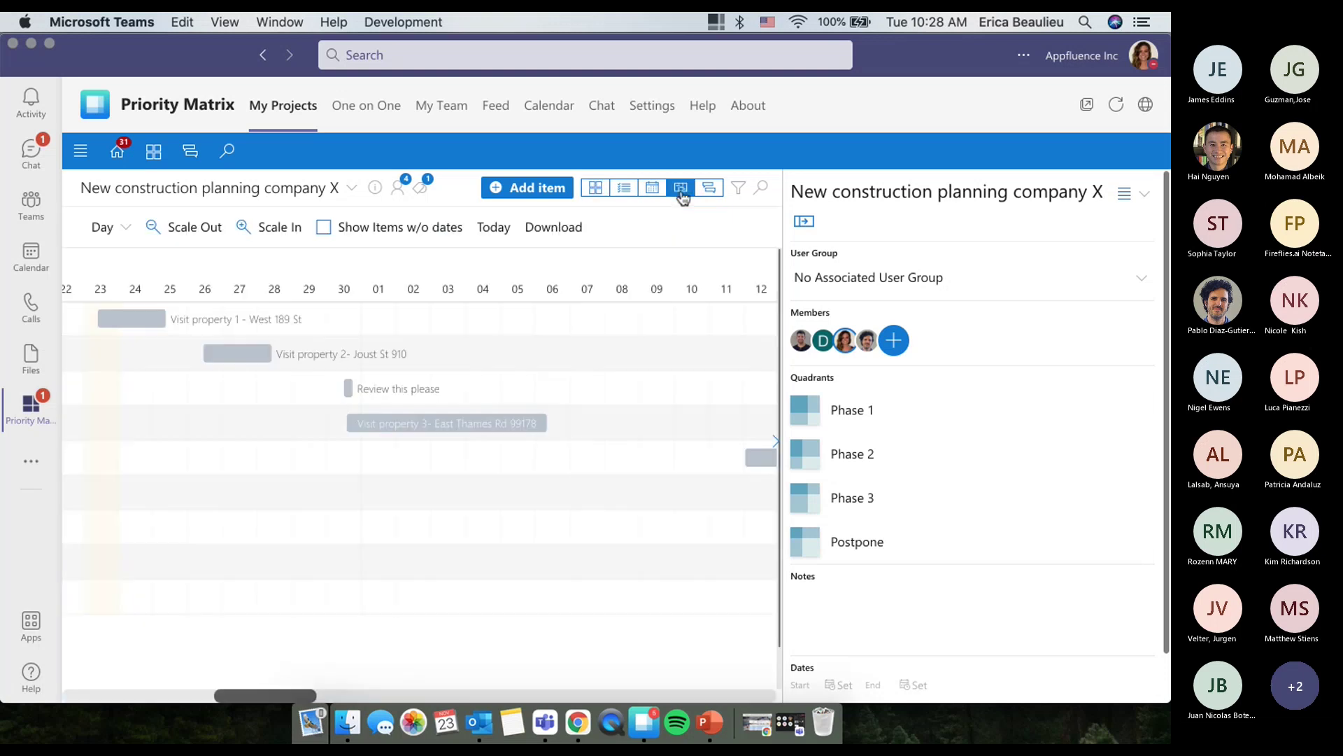
pyautogui.click(127, 231)
pyautogui.click(120, 391)
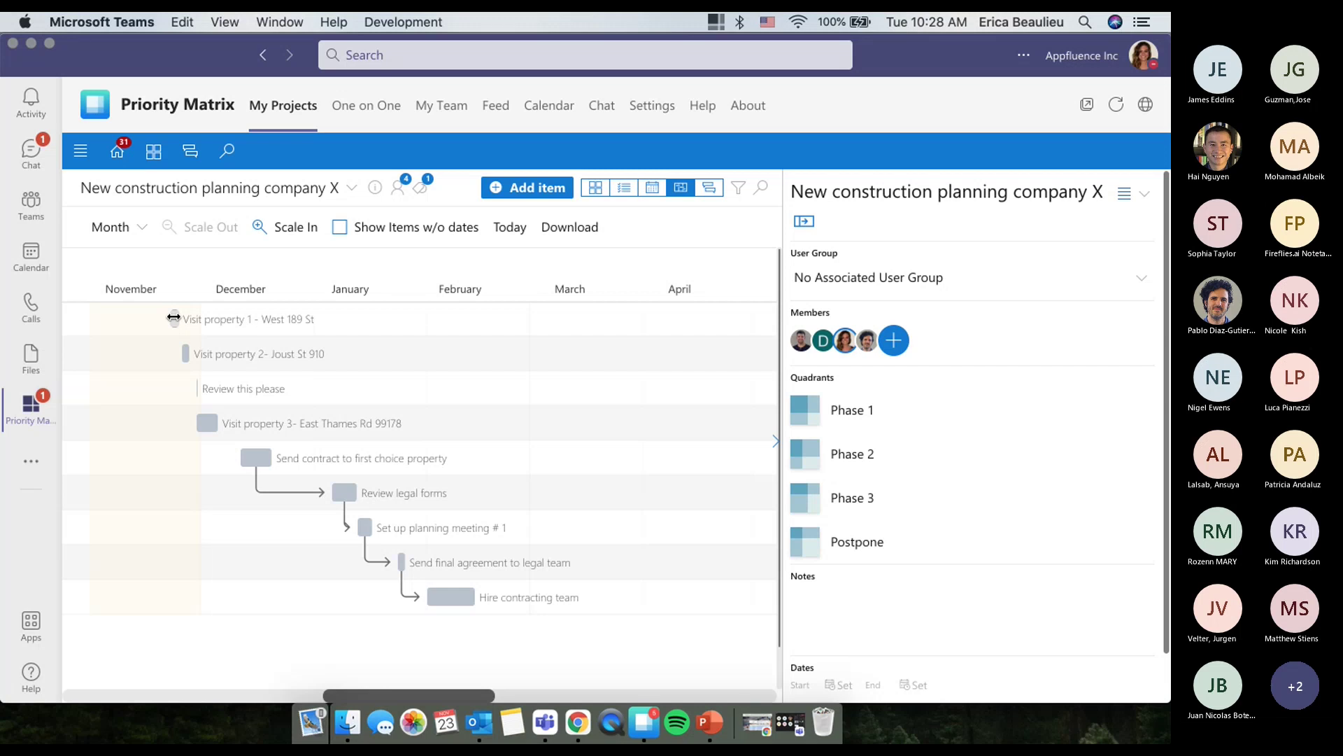
# Step: Show the resources of "Send contract to first choice property" and move its Gantt bar to Dec 27, 2021 through Jan 4, 2022
pyautogui.click(256, 460)
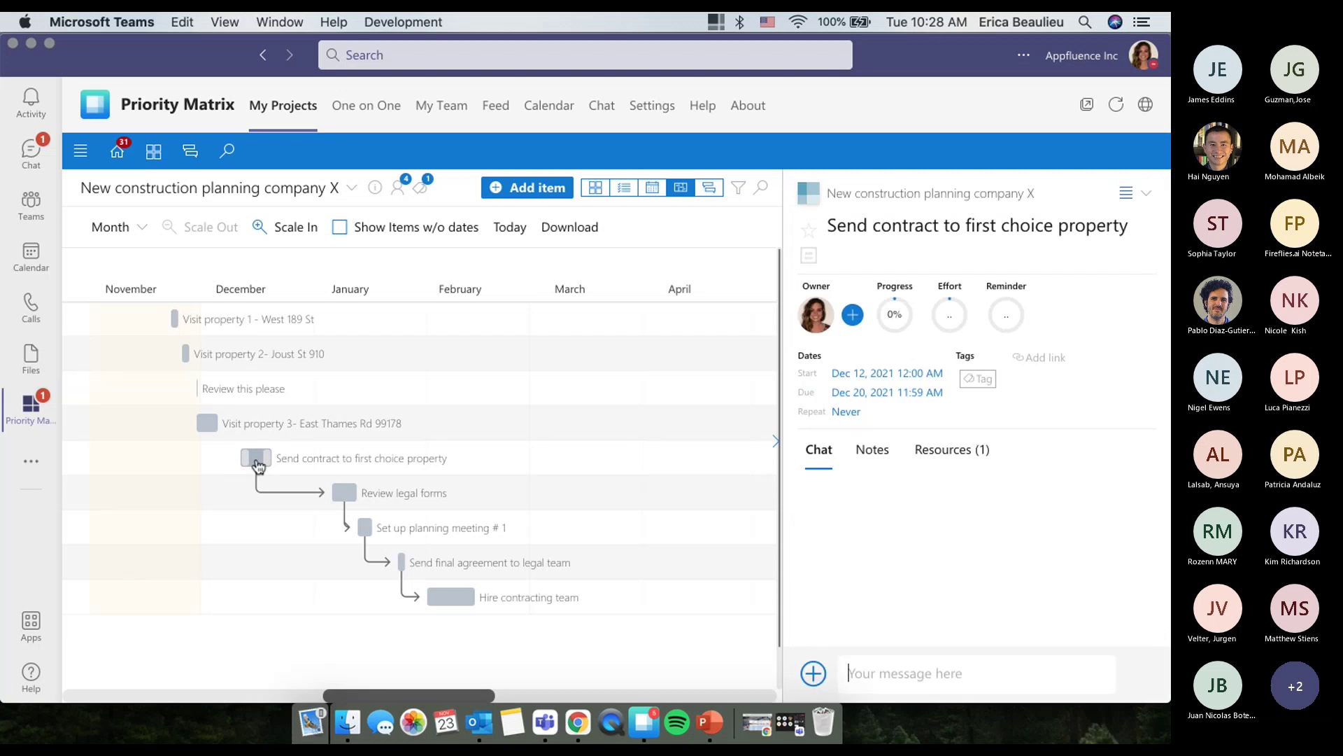
pyautogui.click(927, 453)
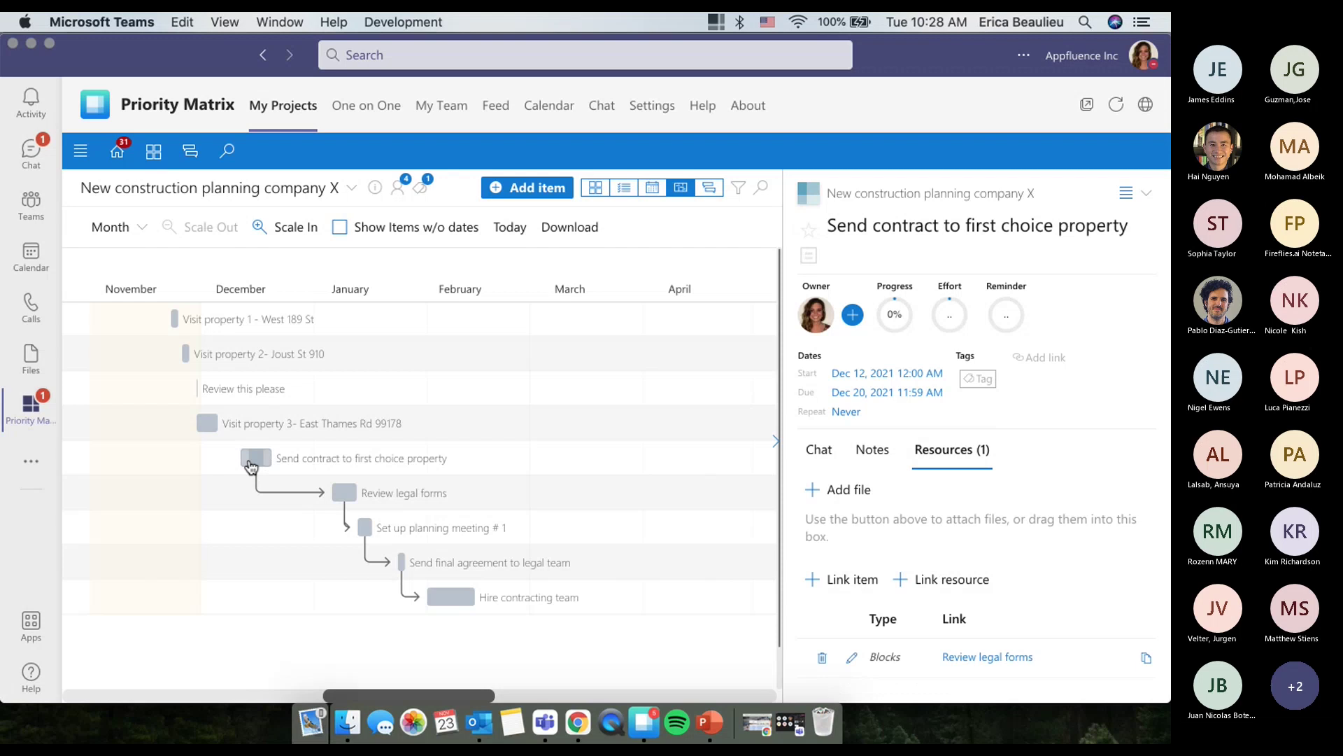
pyautogui.moveTo(257, 468)
pyautogui.mouseDown()
pyautogui.moveTo(402, 473)
pyautogui.moveTo(235, 476)
pyautogui.moveTo(263, 480)
pyautogui.mouseUp()
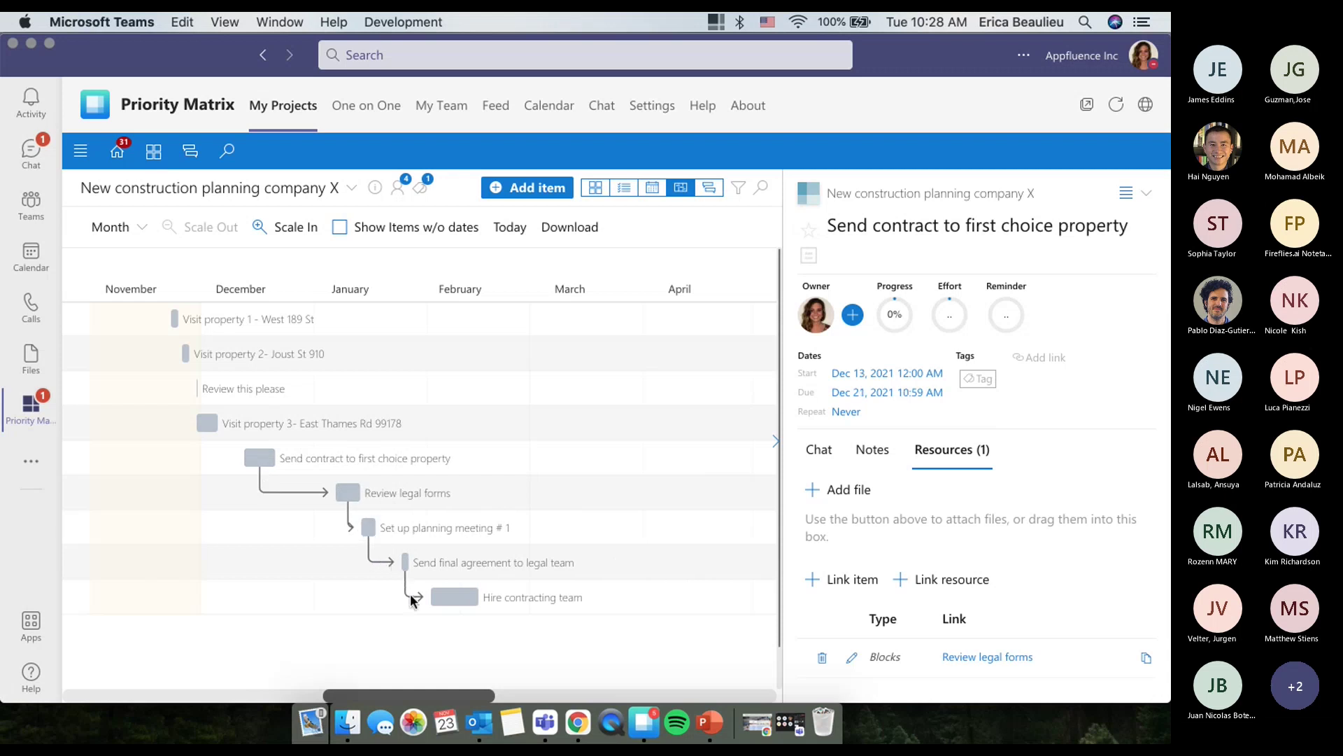
pyautogui.moveTo(264, 467); pyautogui.dragTo(299, 473)
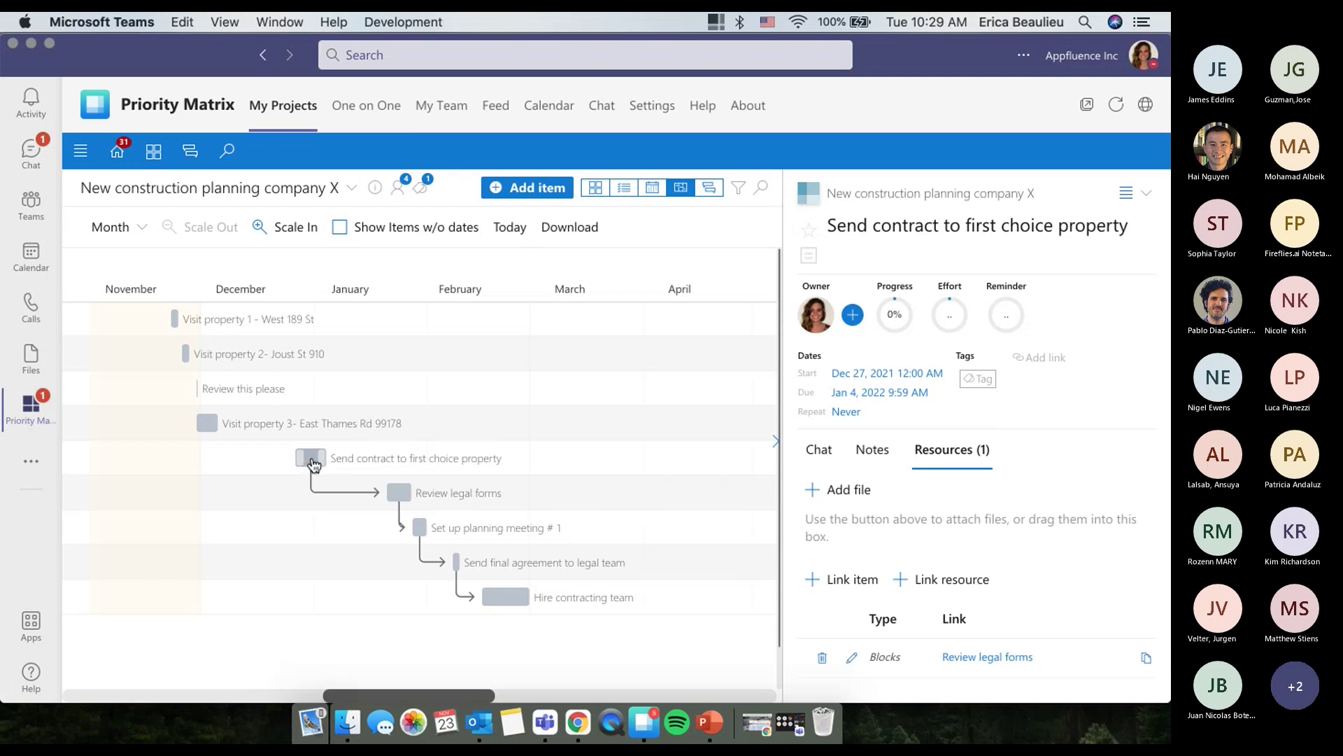
# Step: Return the project to its four-quadrant matrix view and go back to the project list
pyautogui.click(598, 190)
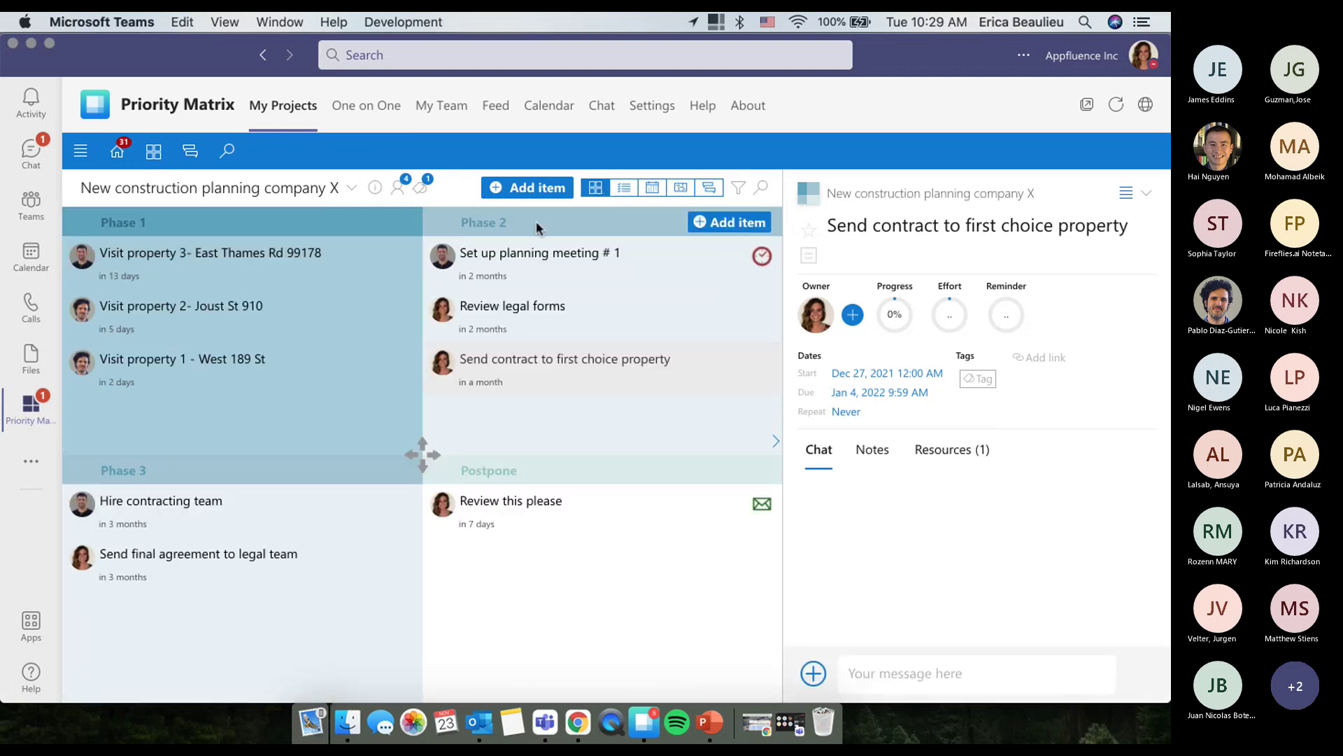
pyautogui.click(154, 152)
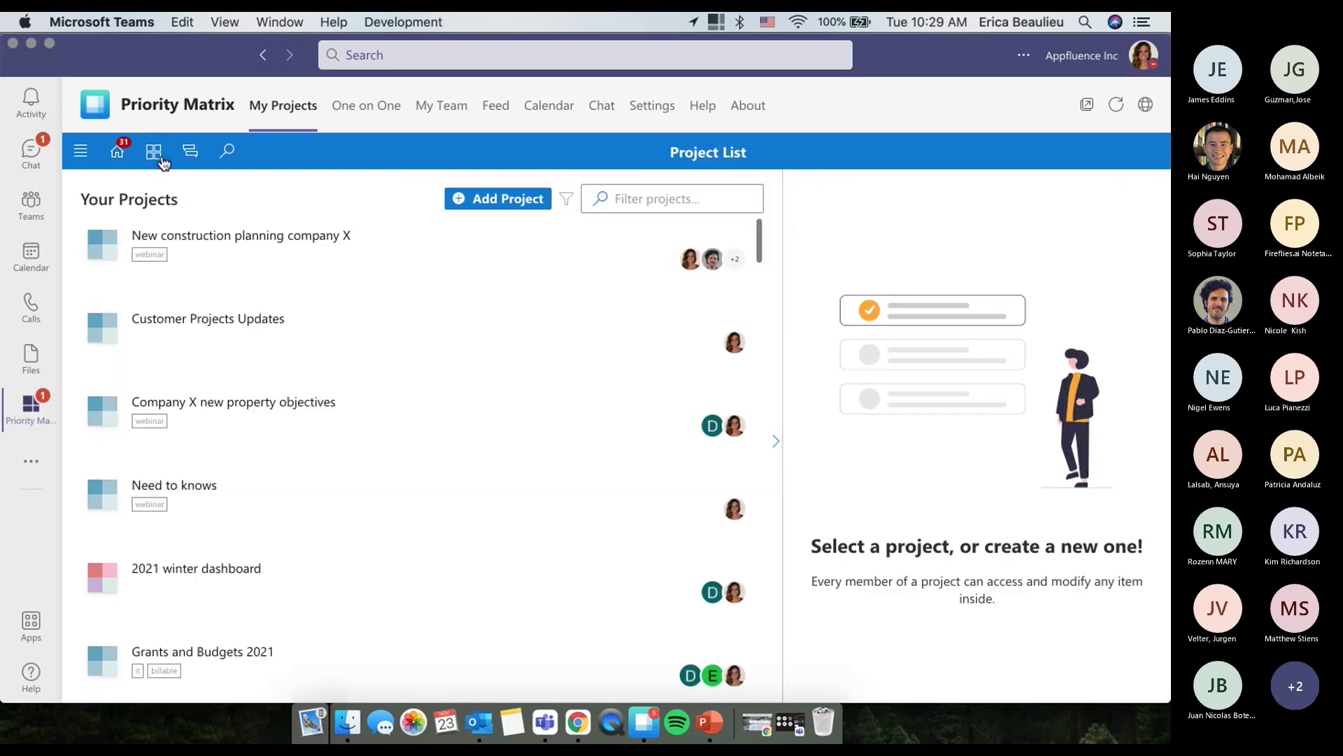